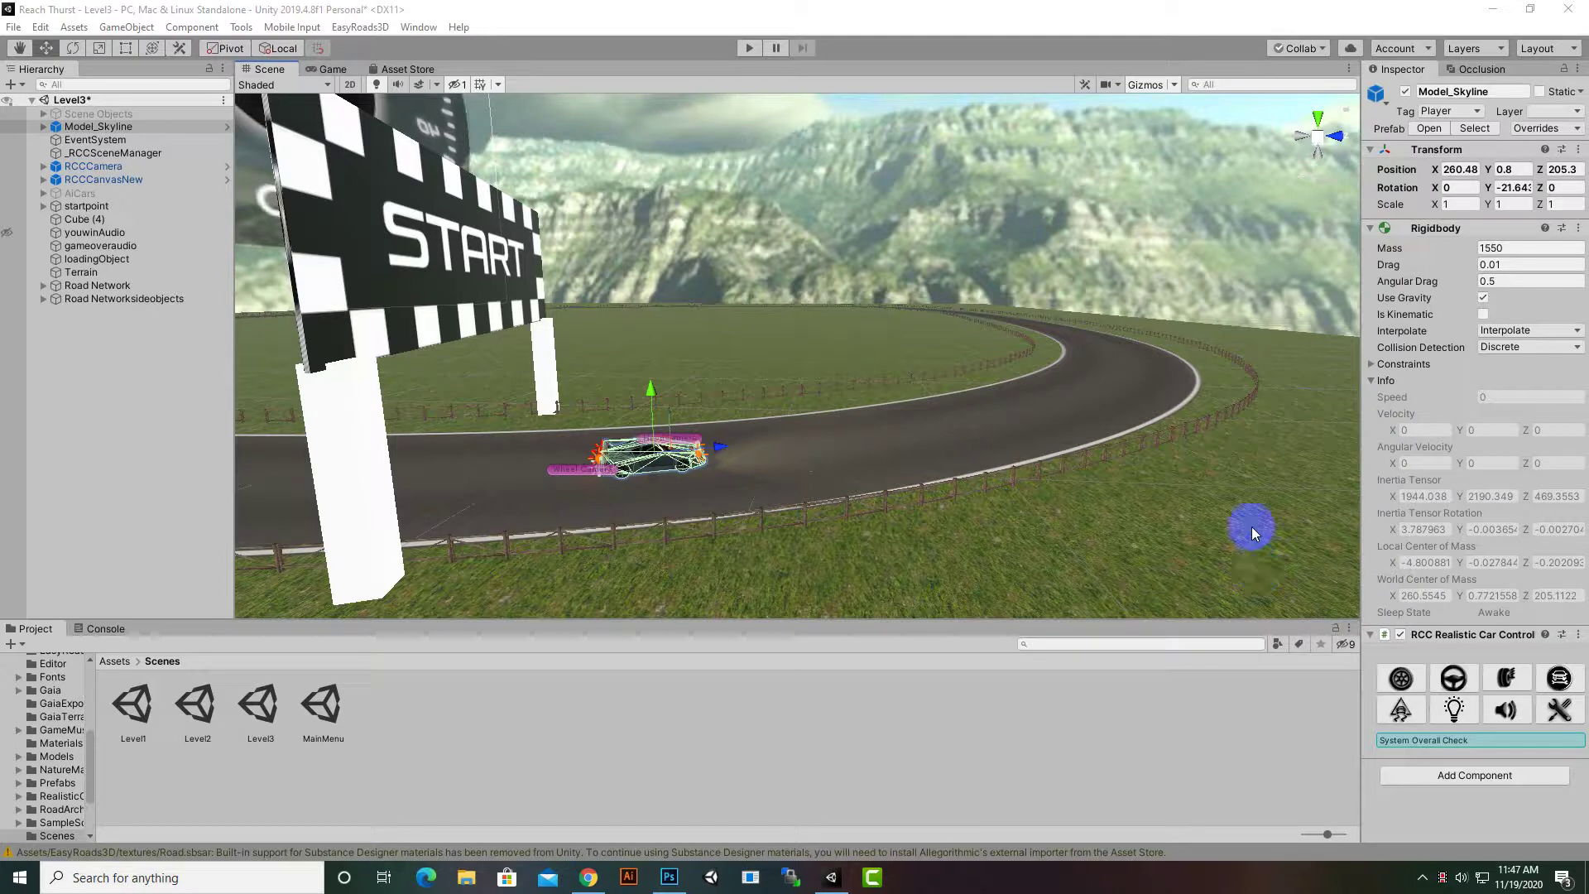
# Switch the main view from the Scene to the Asset Store tab
pyautogui.click(1177, 724)
# Search the in-editor Asset Store for 'minimap' and dismiss the lists tip
pyautogui.click(406, 71)
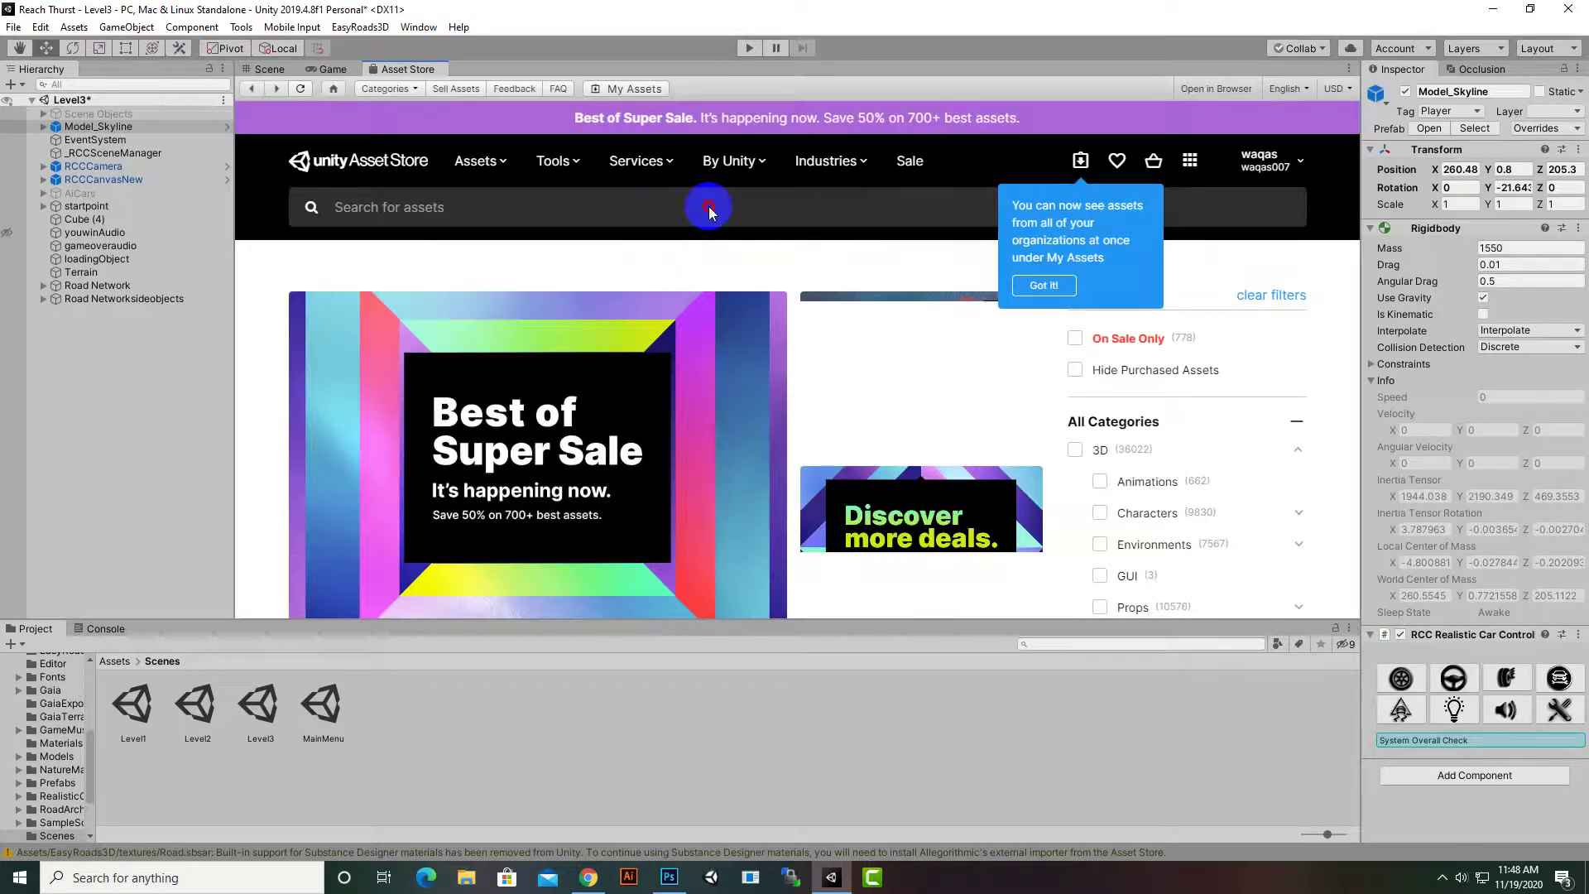
pyautogui.click(464, 211)
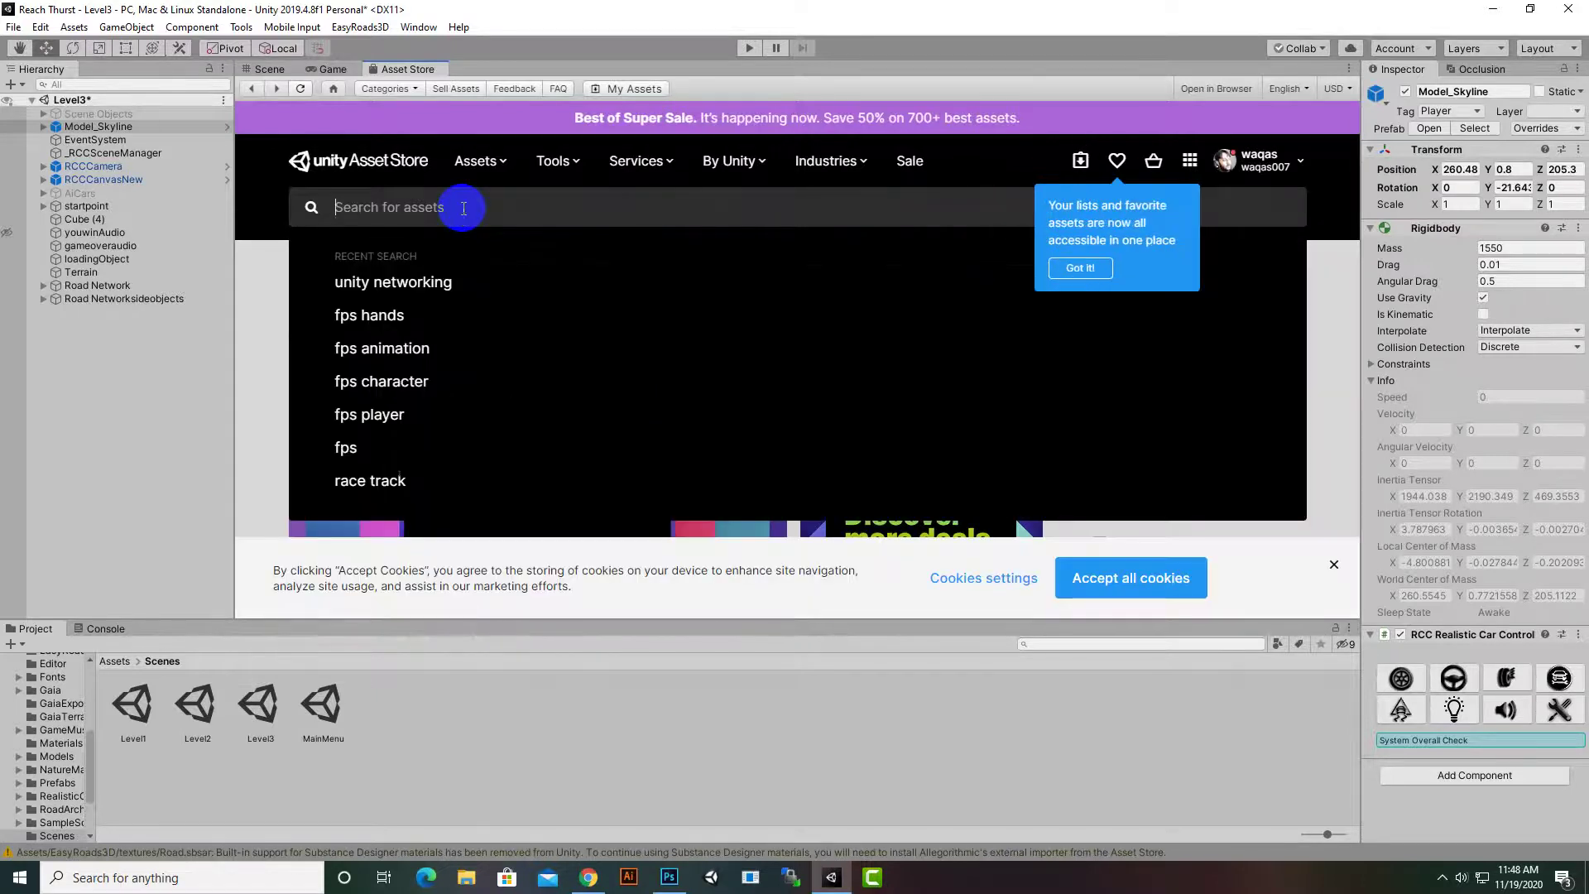
pyautogui.write('mini')
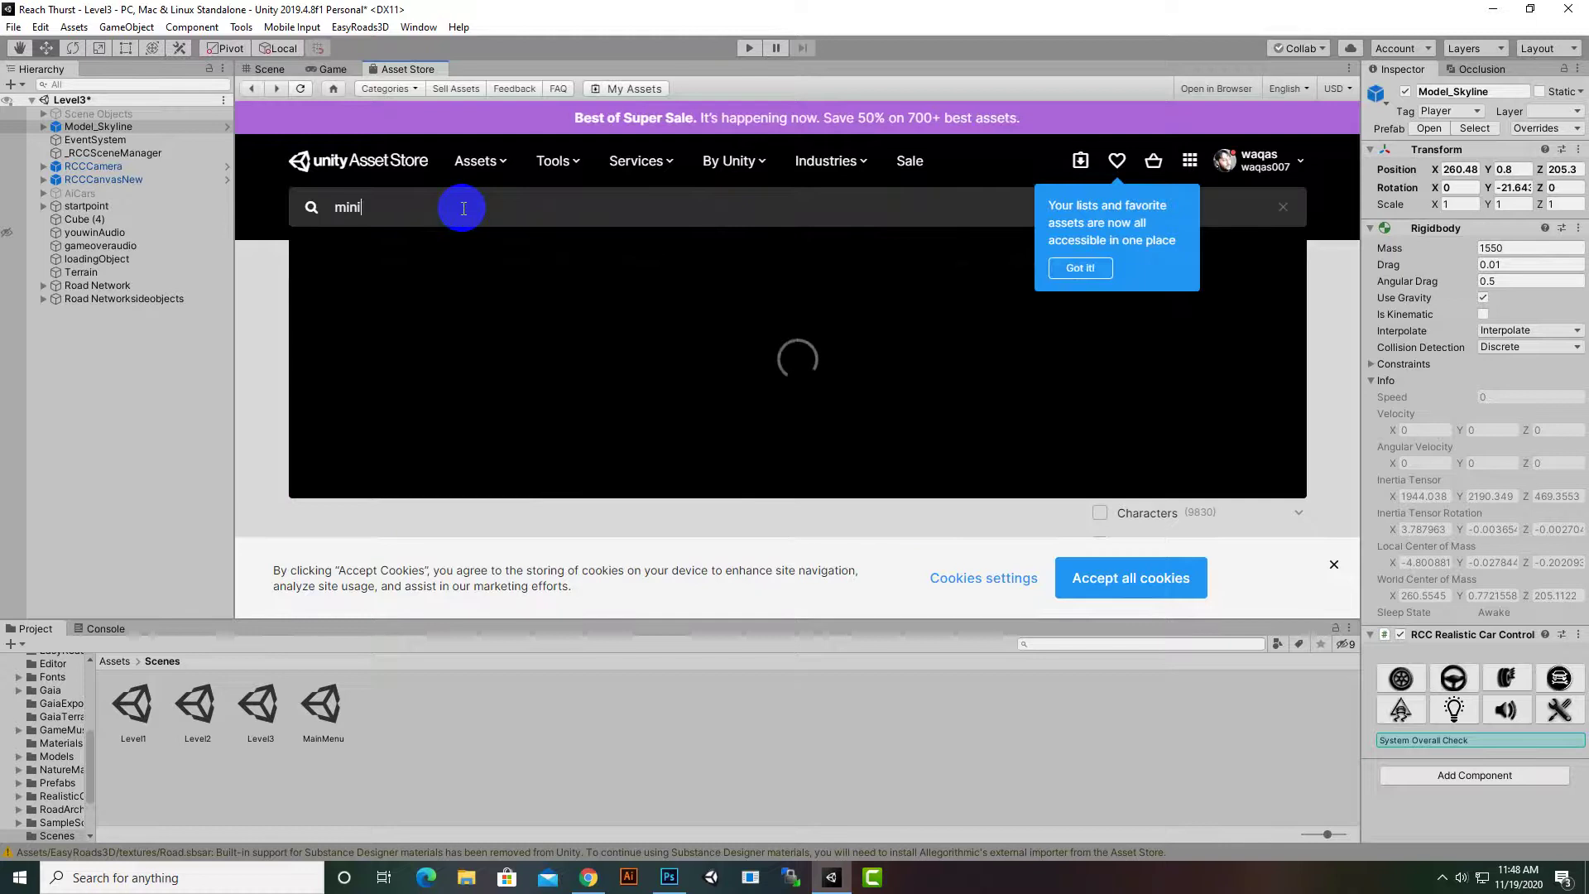
pyautogui.write('map')
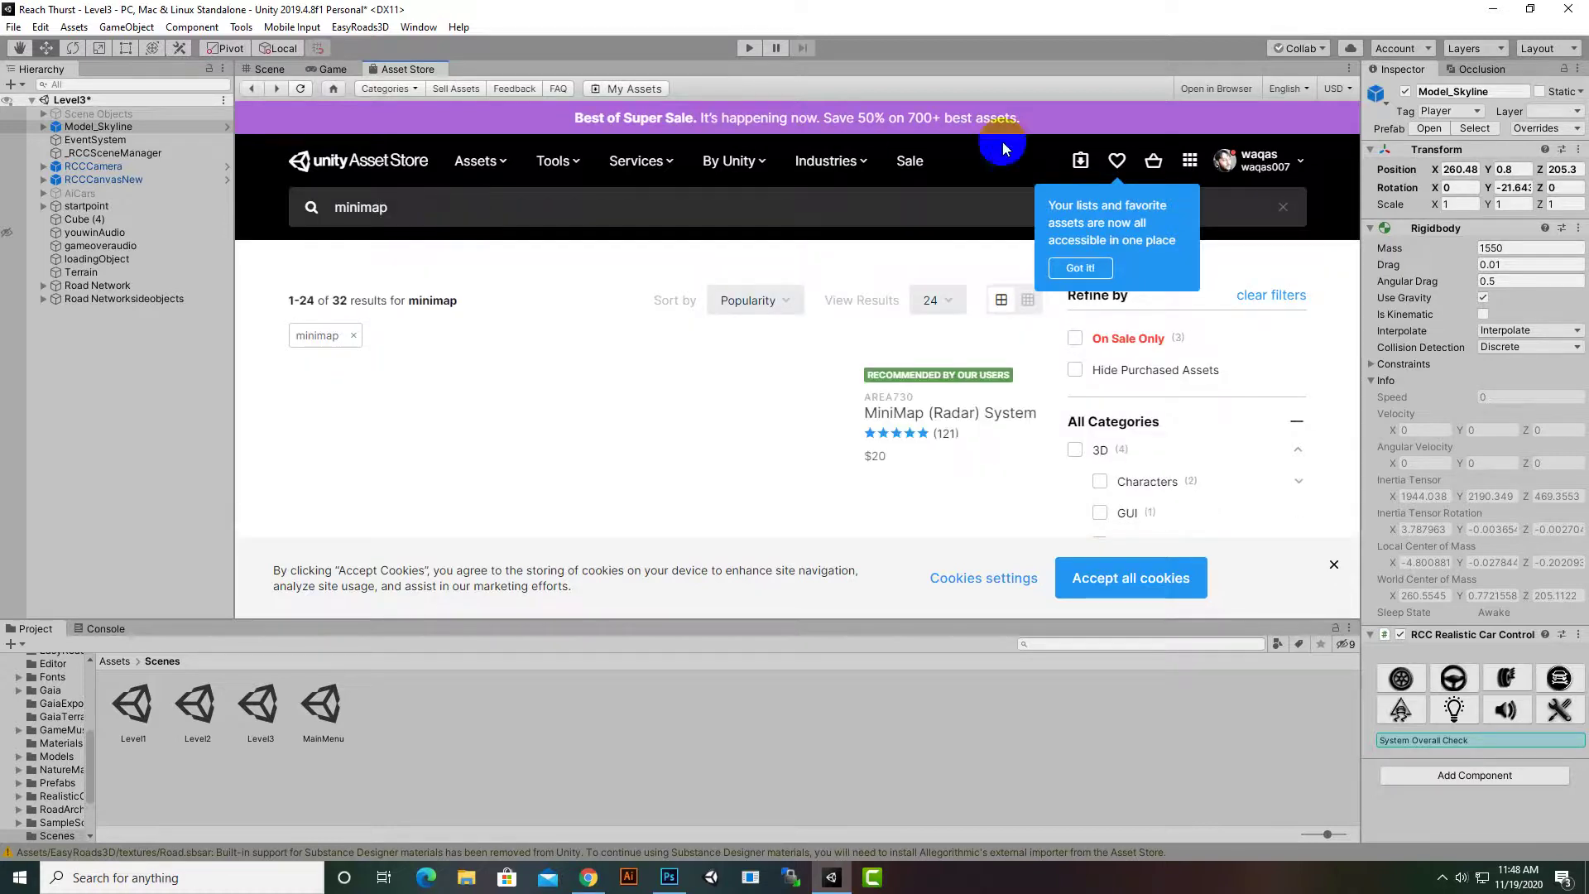
pyautogui.click(1078, 269)
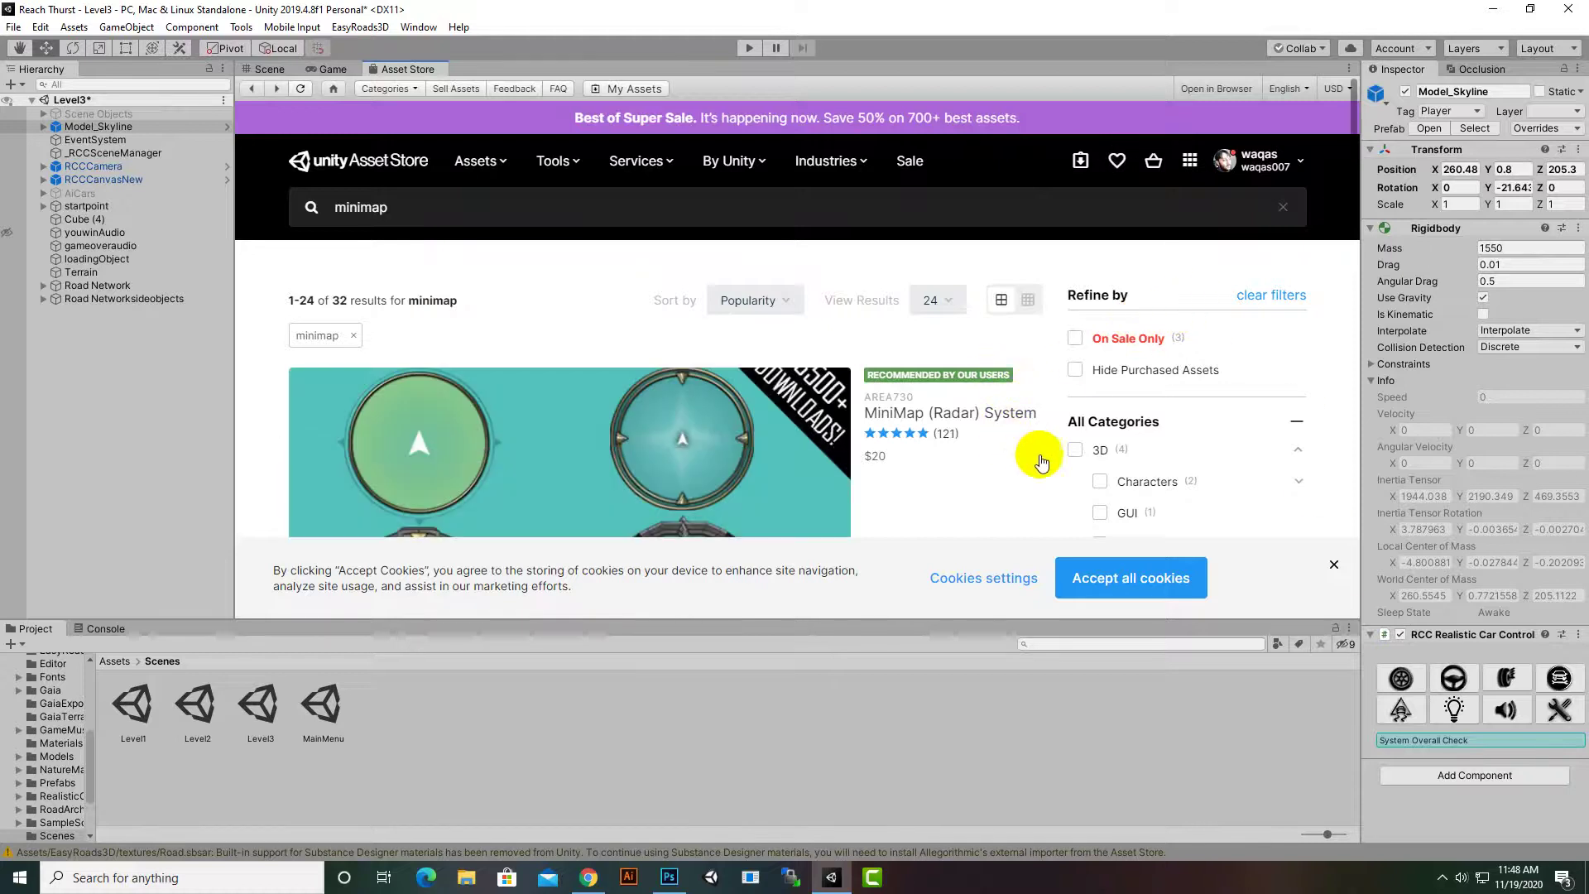
# Filter the minimap results to Free Assets and open DragNDrop Minimap(Radar)
pyautogui.scroll(-5, 1031, 430)
pyautogui.scroll(-4, 1069, 460)
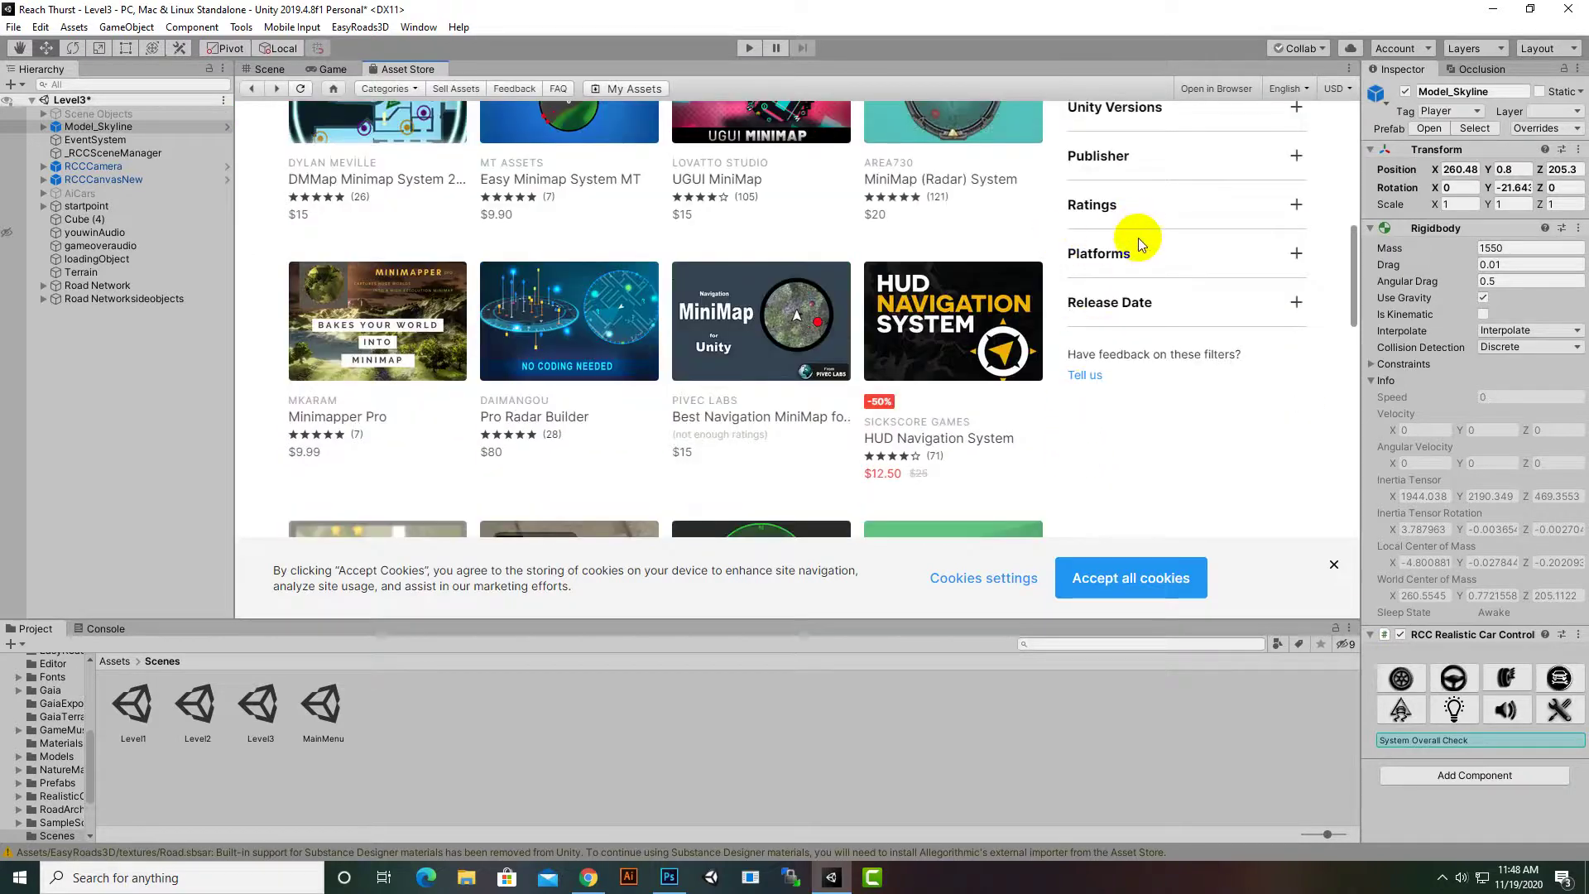
pyautogui.scroll(2, 1061, 237)
pyautogui.scroll(2, 1135, 347)
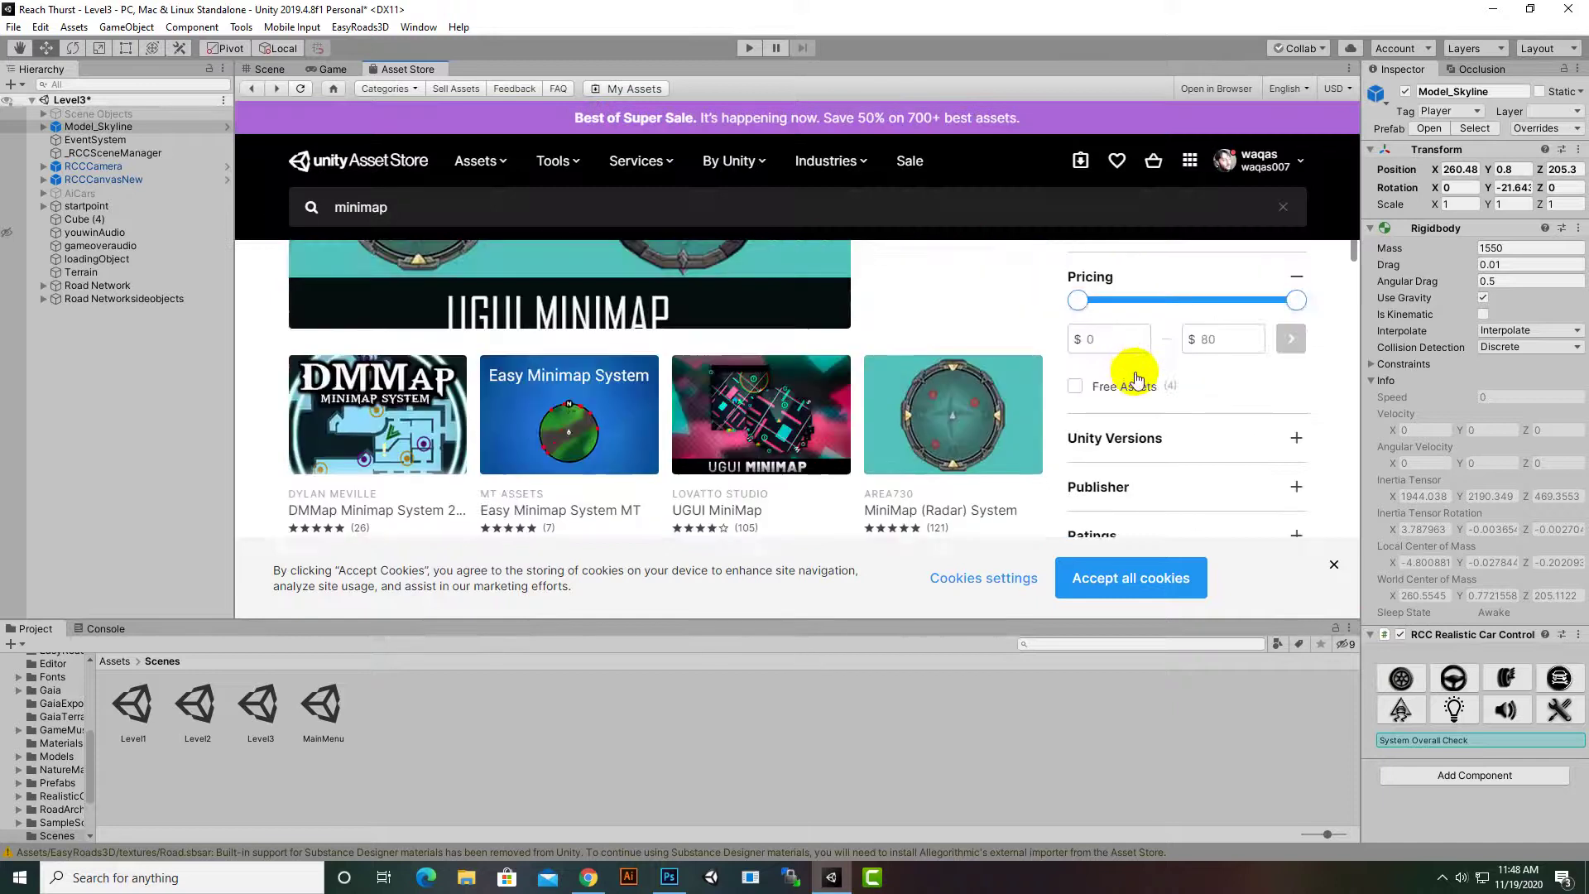
pyautogui.click(1076, 390)
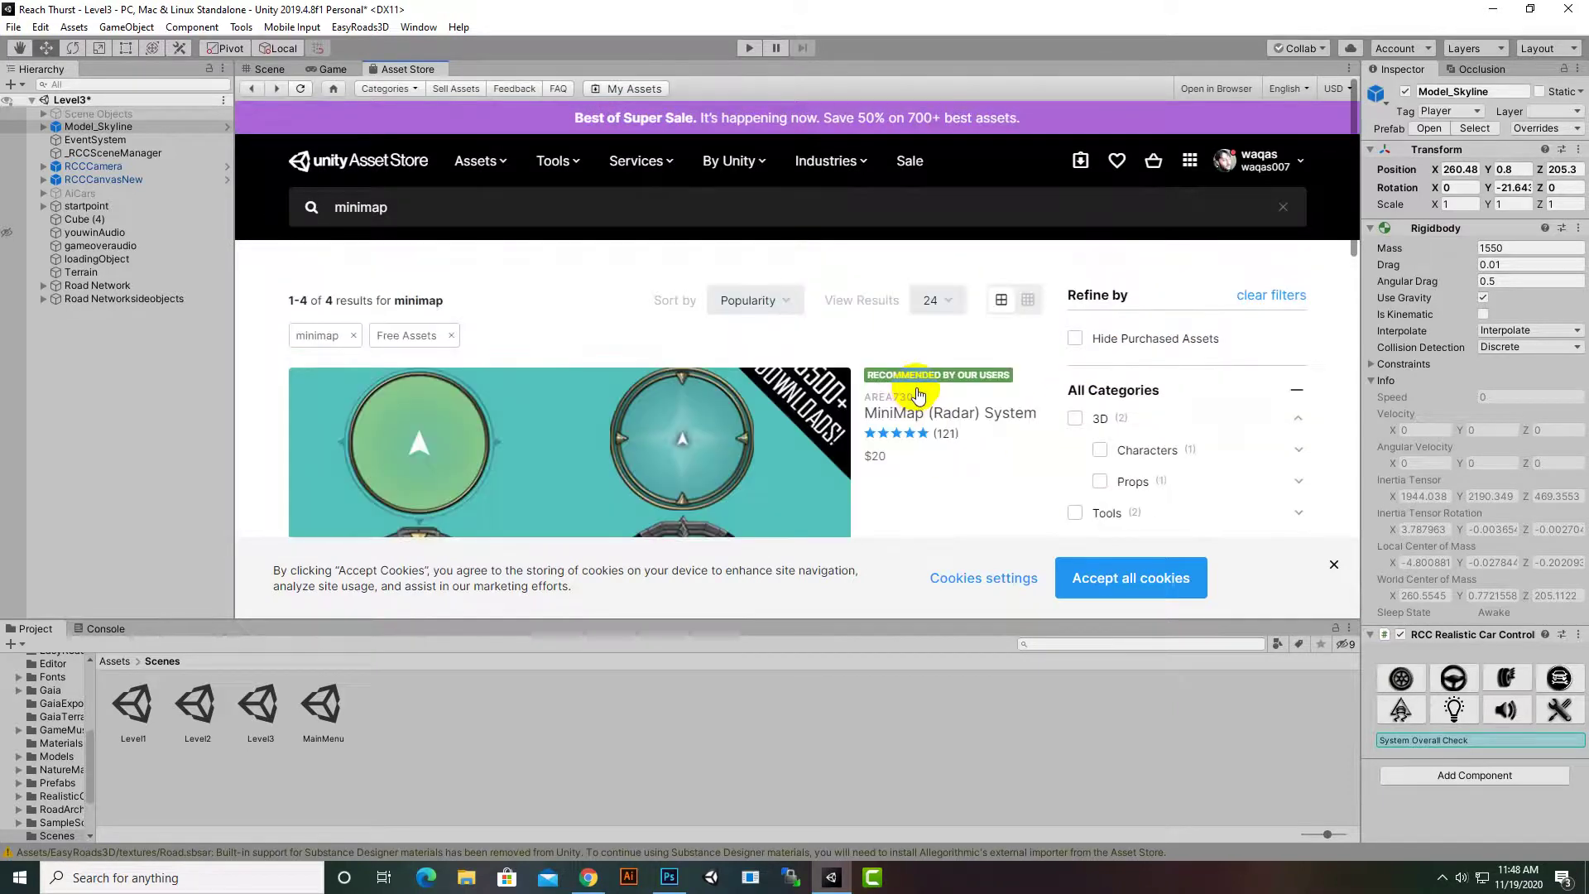
pyautogui.scroll(-5, 915, 391)
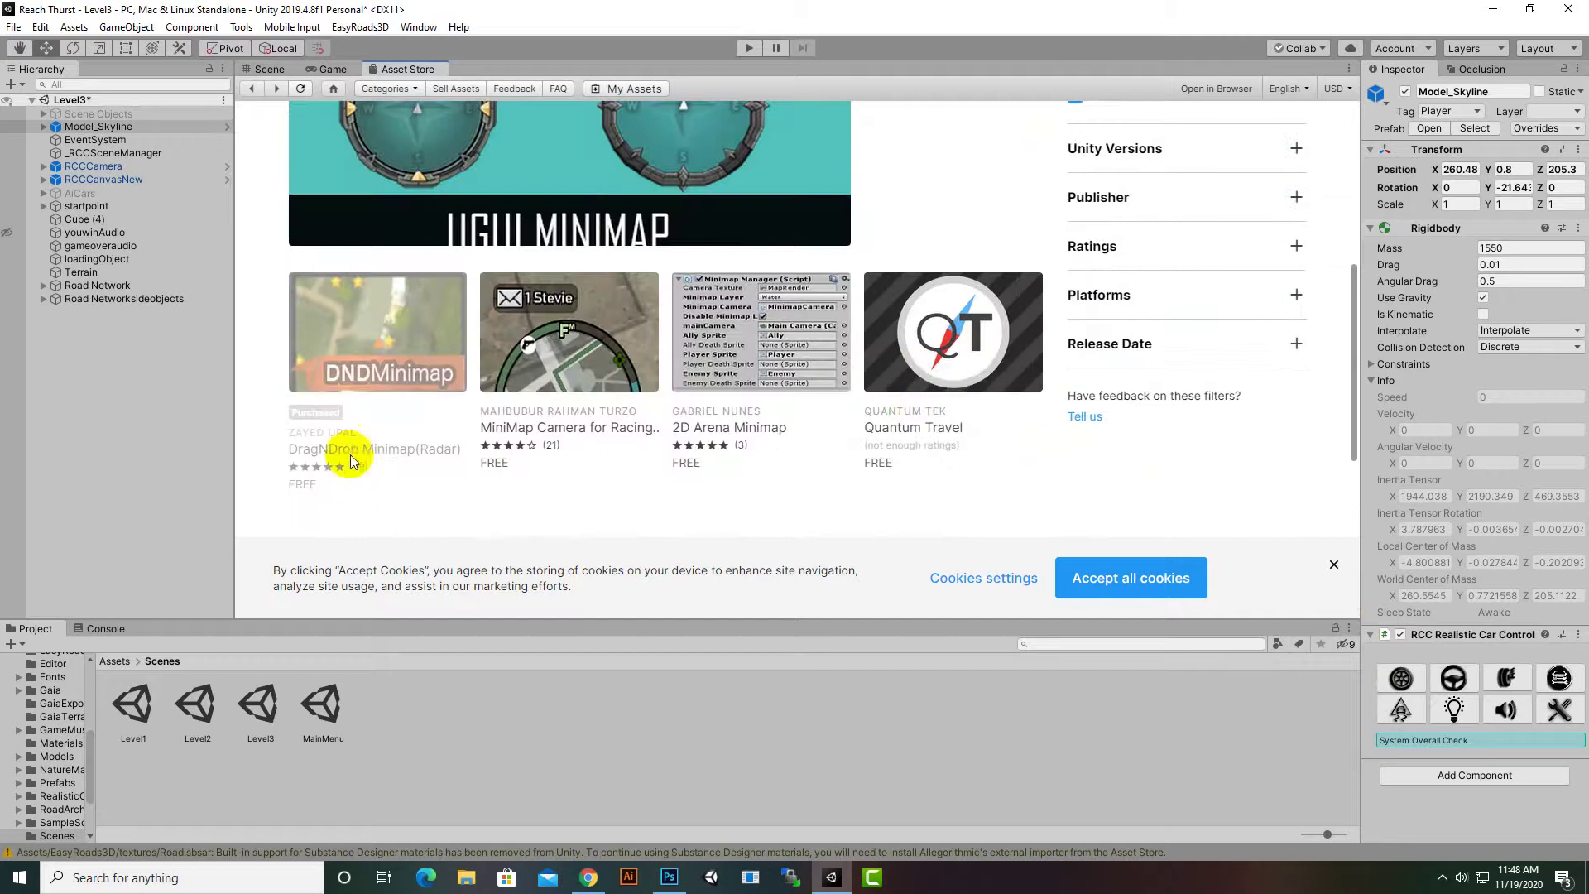
pyautogui.click(404, 344)
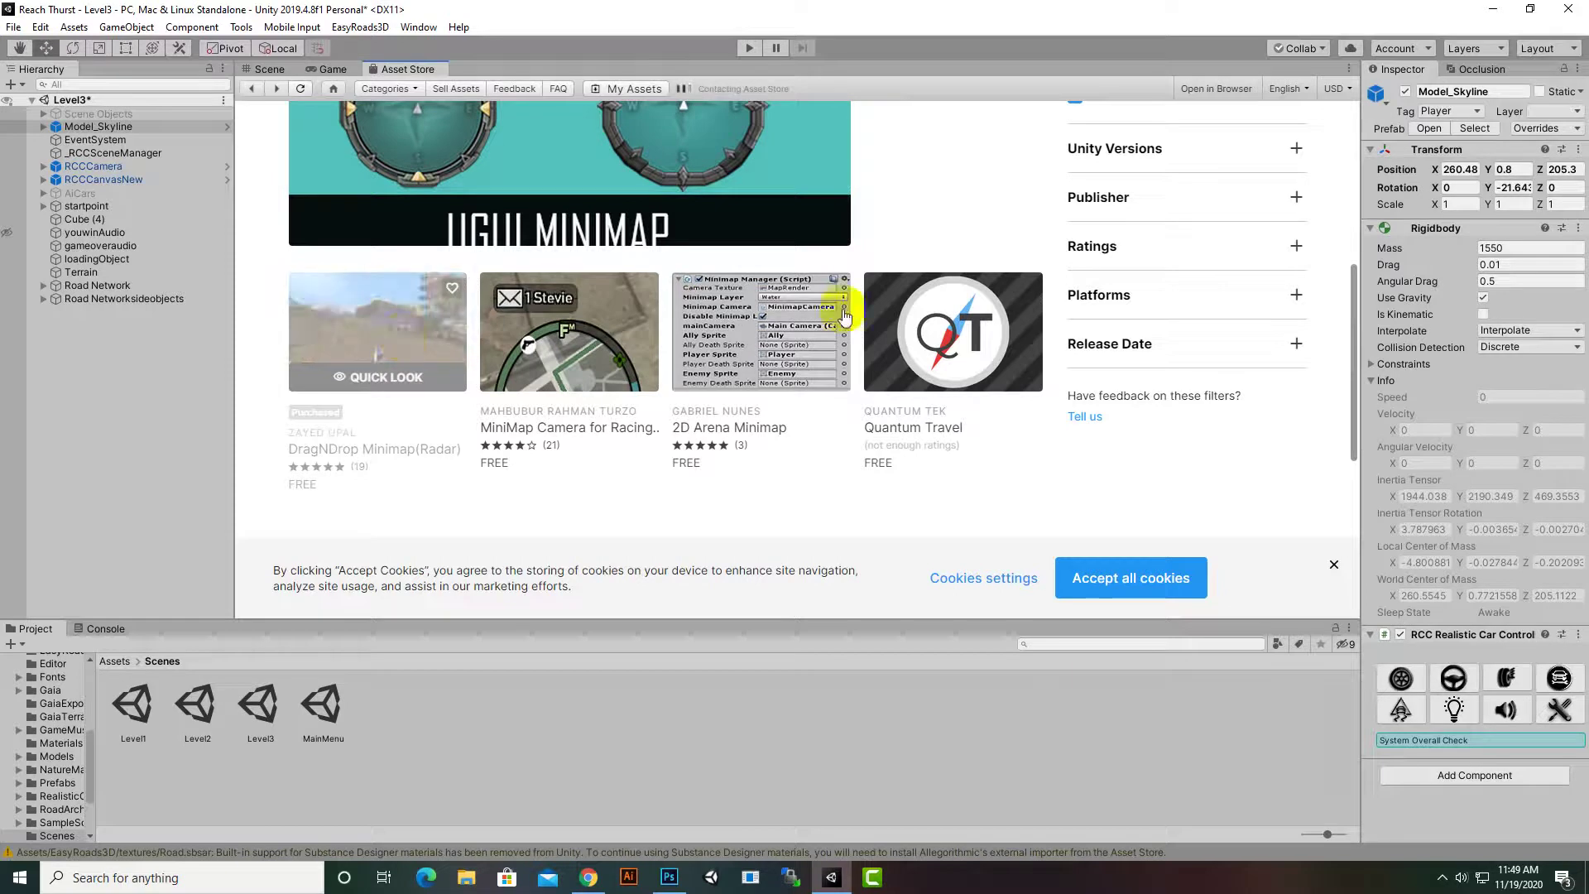
# Download DragNDrop Minimap(Radar) and import all its files into the racing project
pyautogui.click(550, 351)
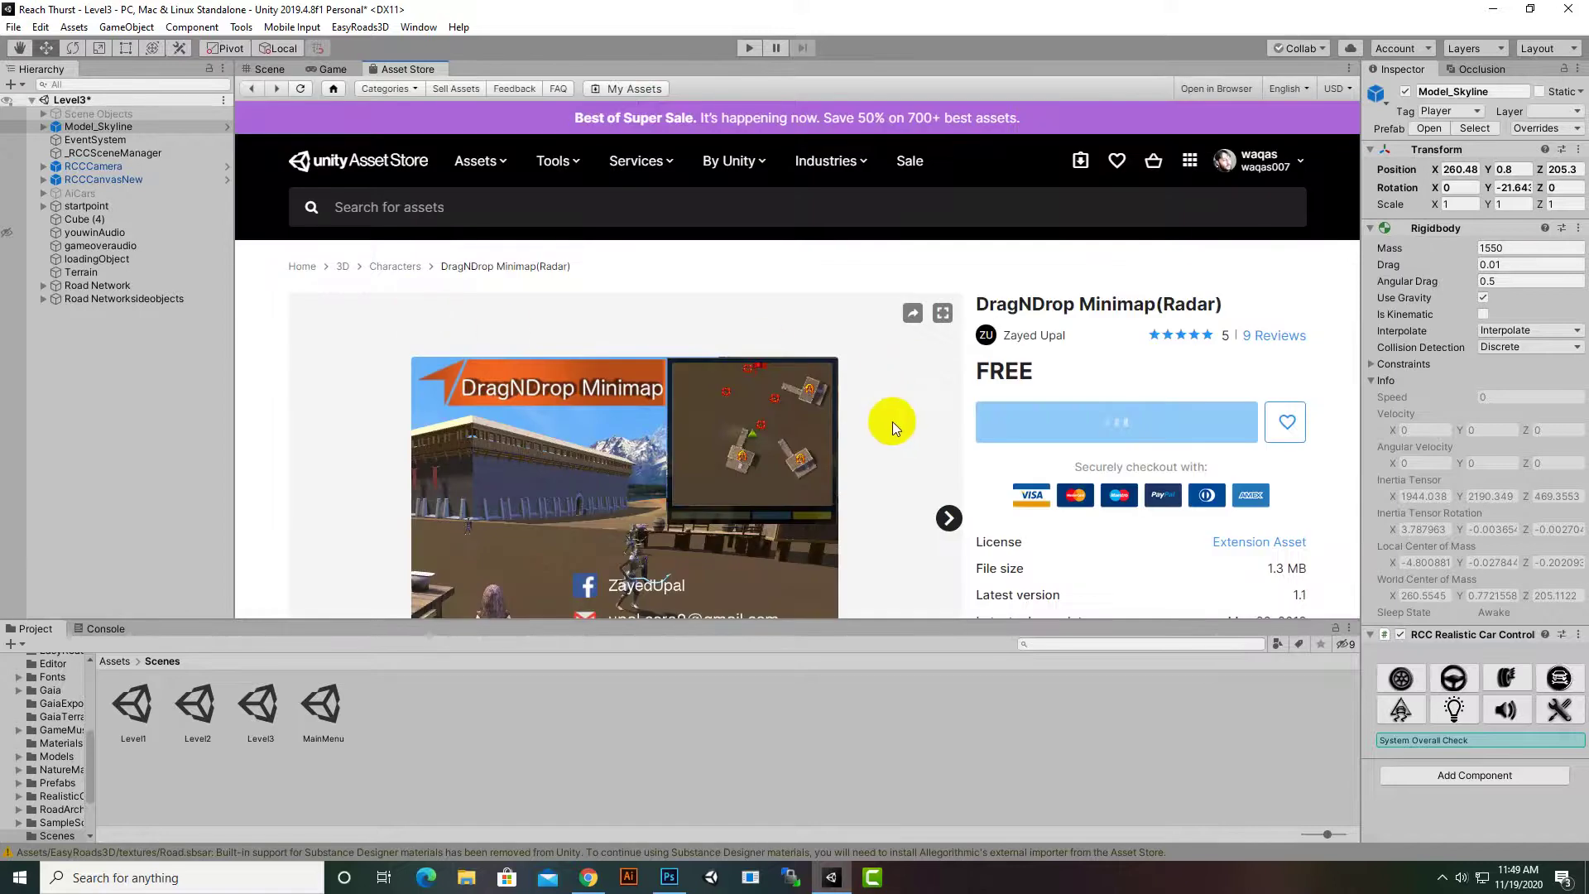
pyautogui.scroll(-1, 893, 420)
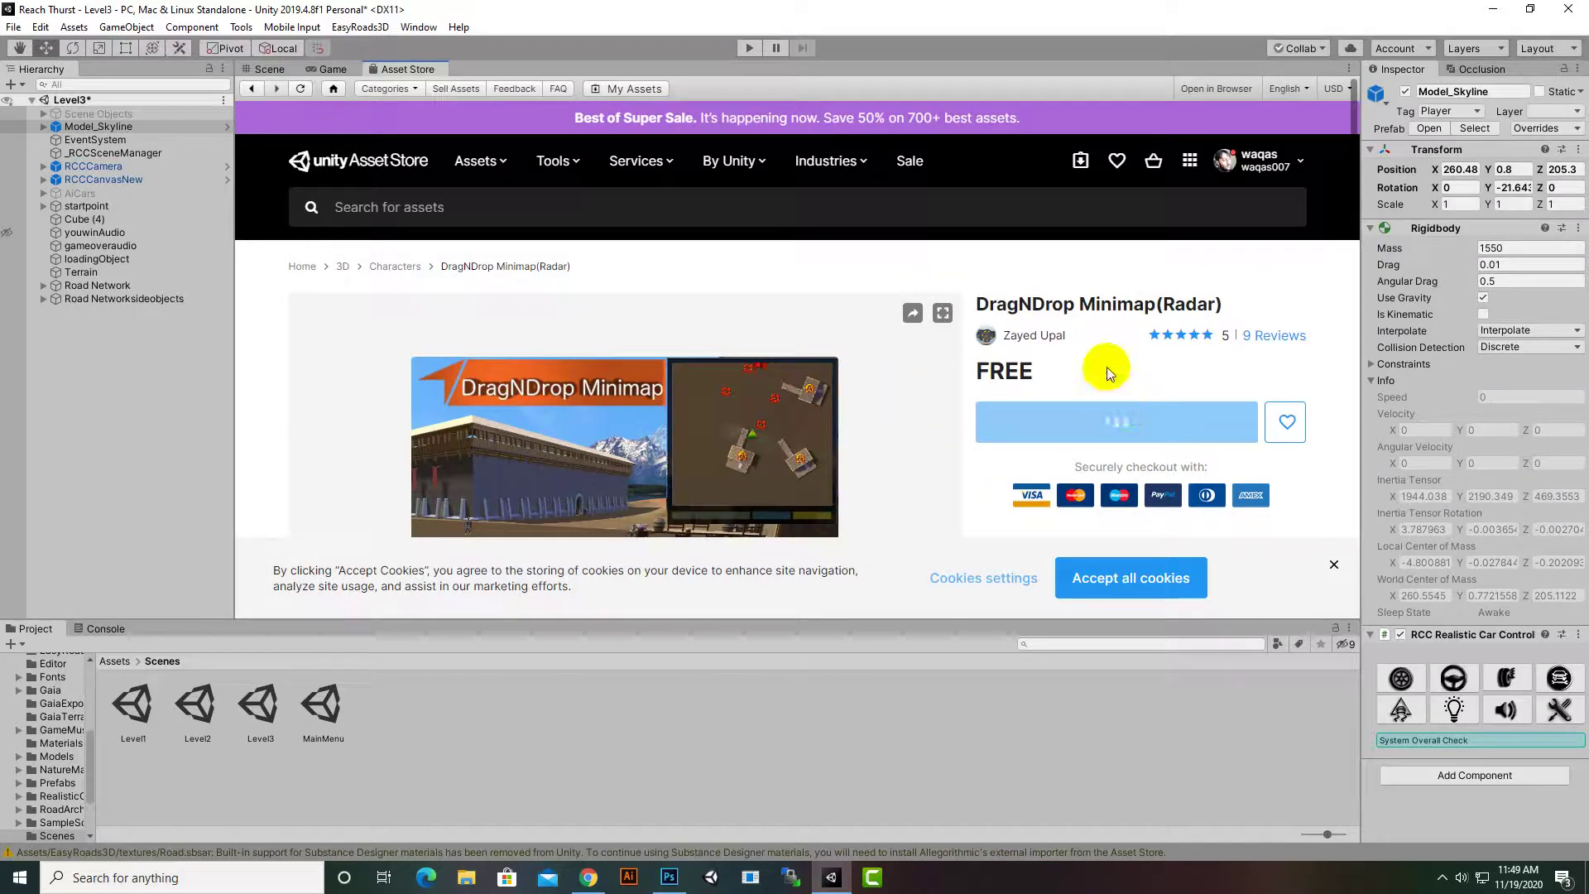
pyautogui.click(1114, 493)
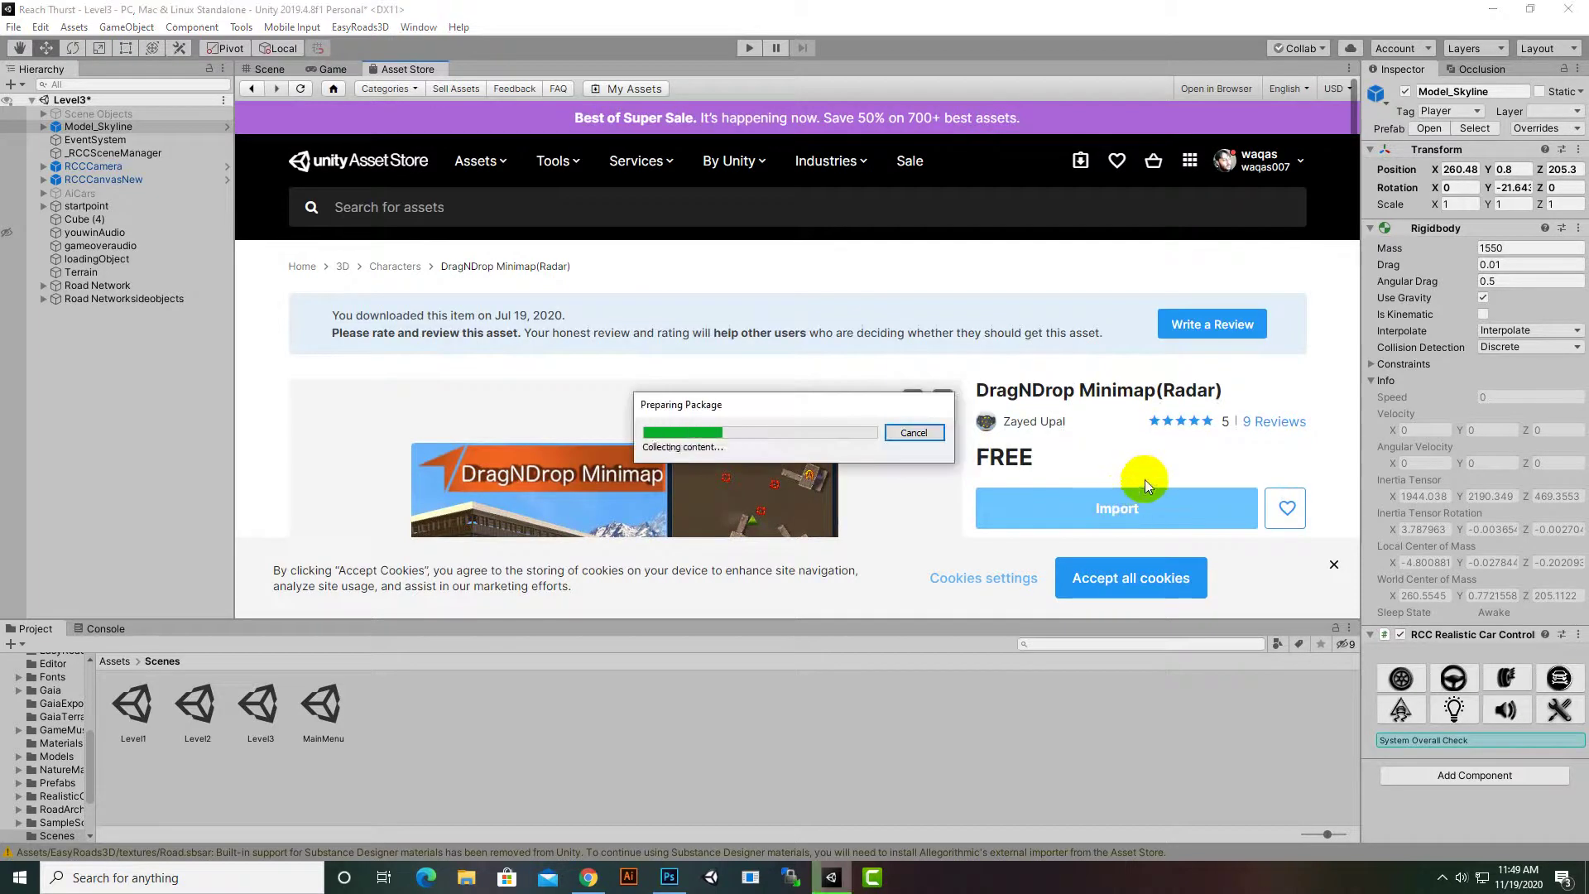
pyautogui.click(264, 467)
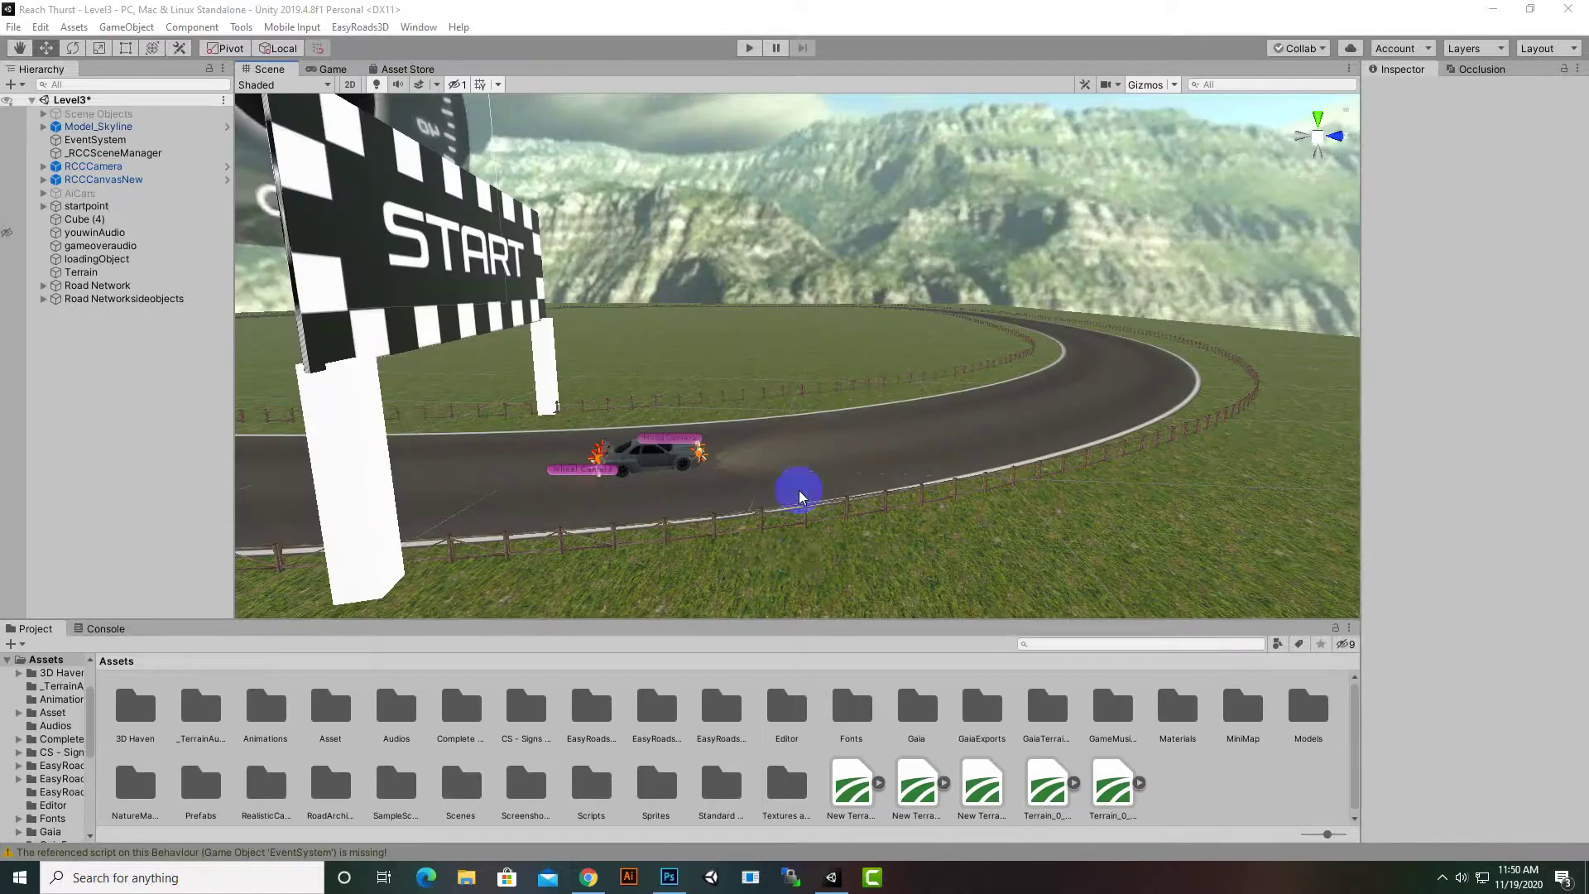
# Drag the CanvasMiniMap prefab from Assets/MiniMap/_Prefabs into the Level3 Hierarchy
pyautogui.click(1260, 723)
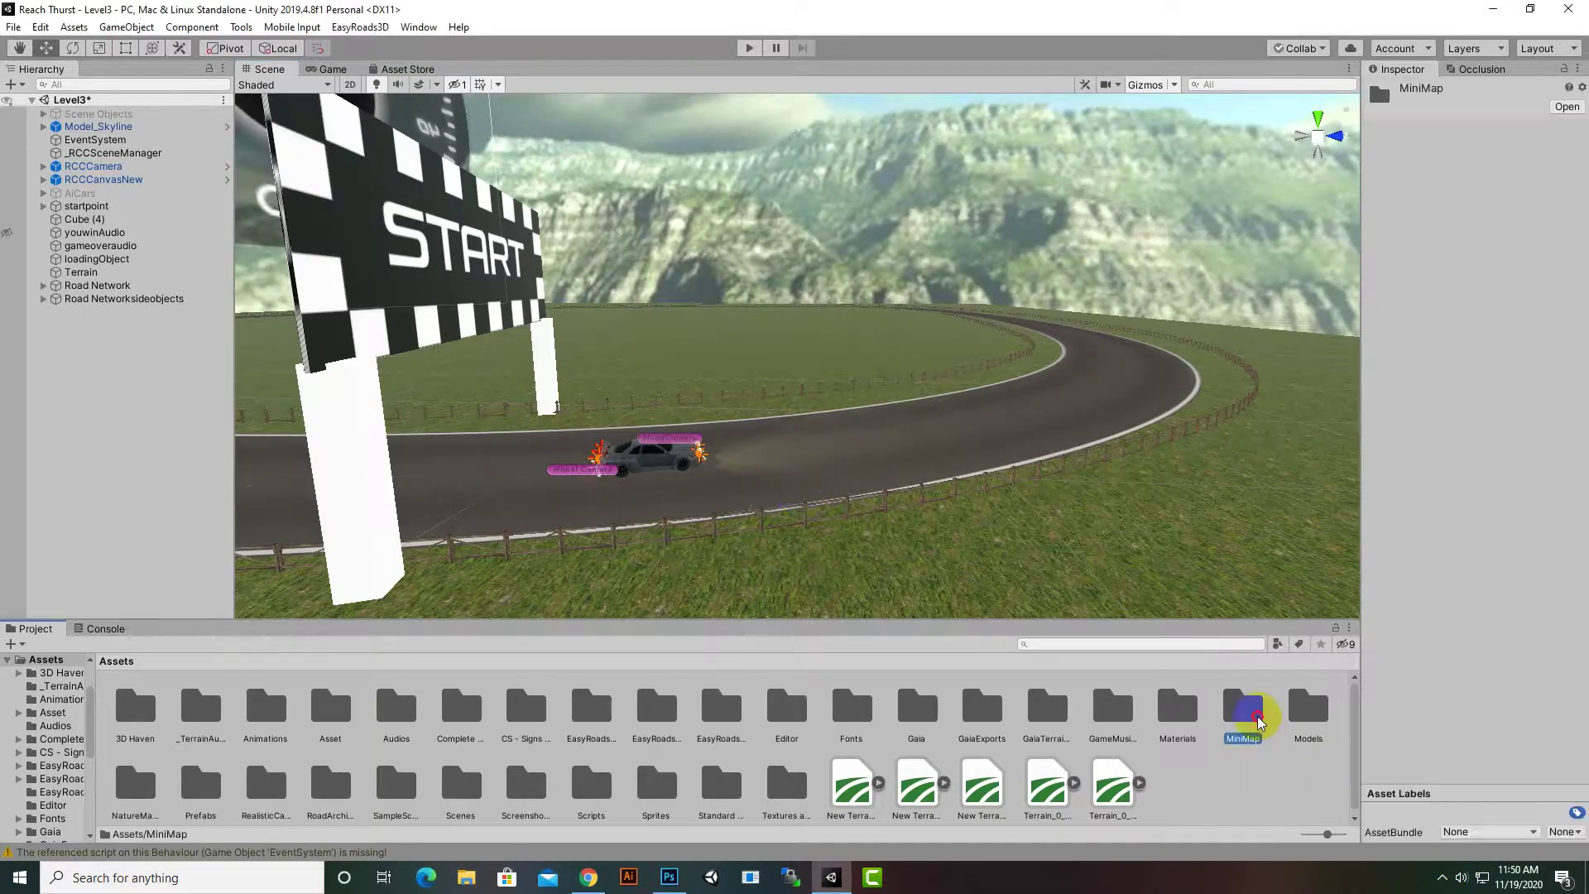
pyautogui.doubleClick(1260, 723)
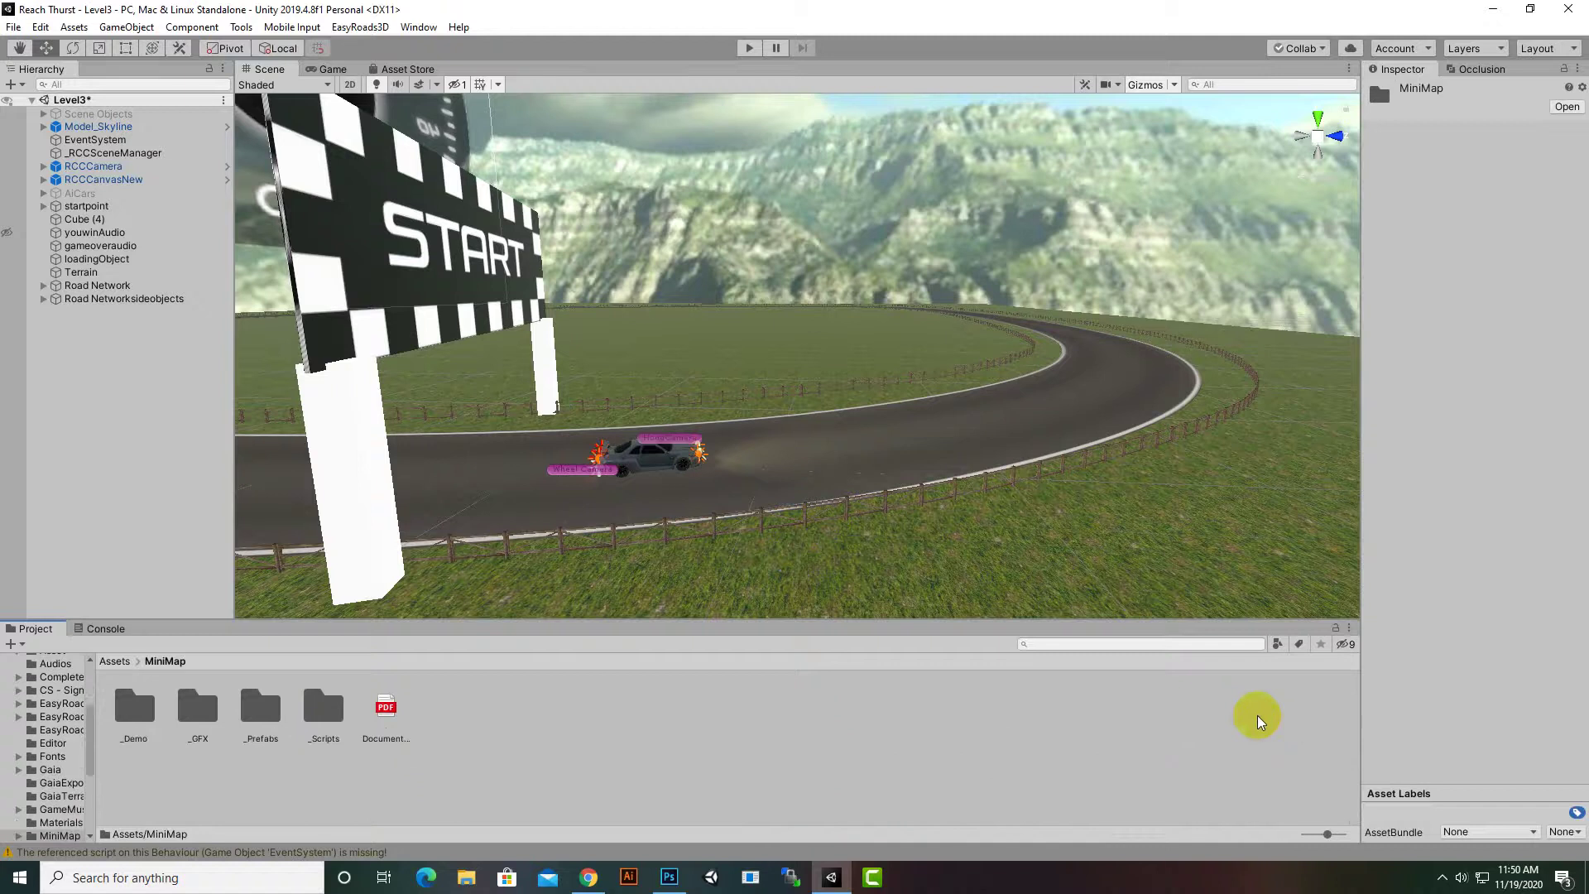
pyautogui.doubleClick(273, 701)
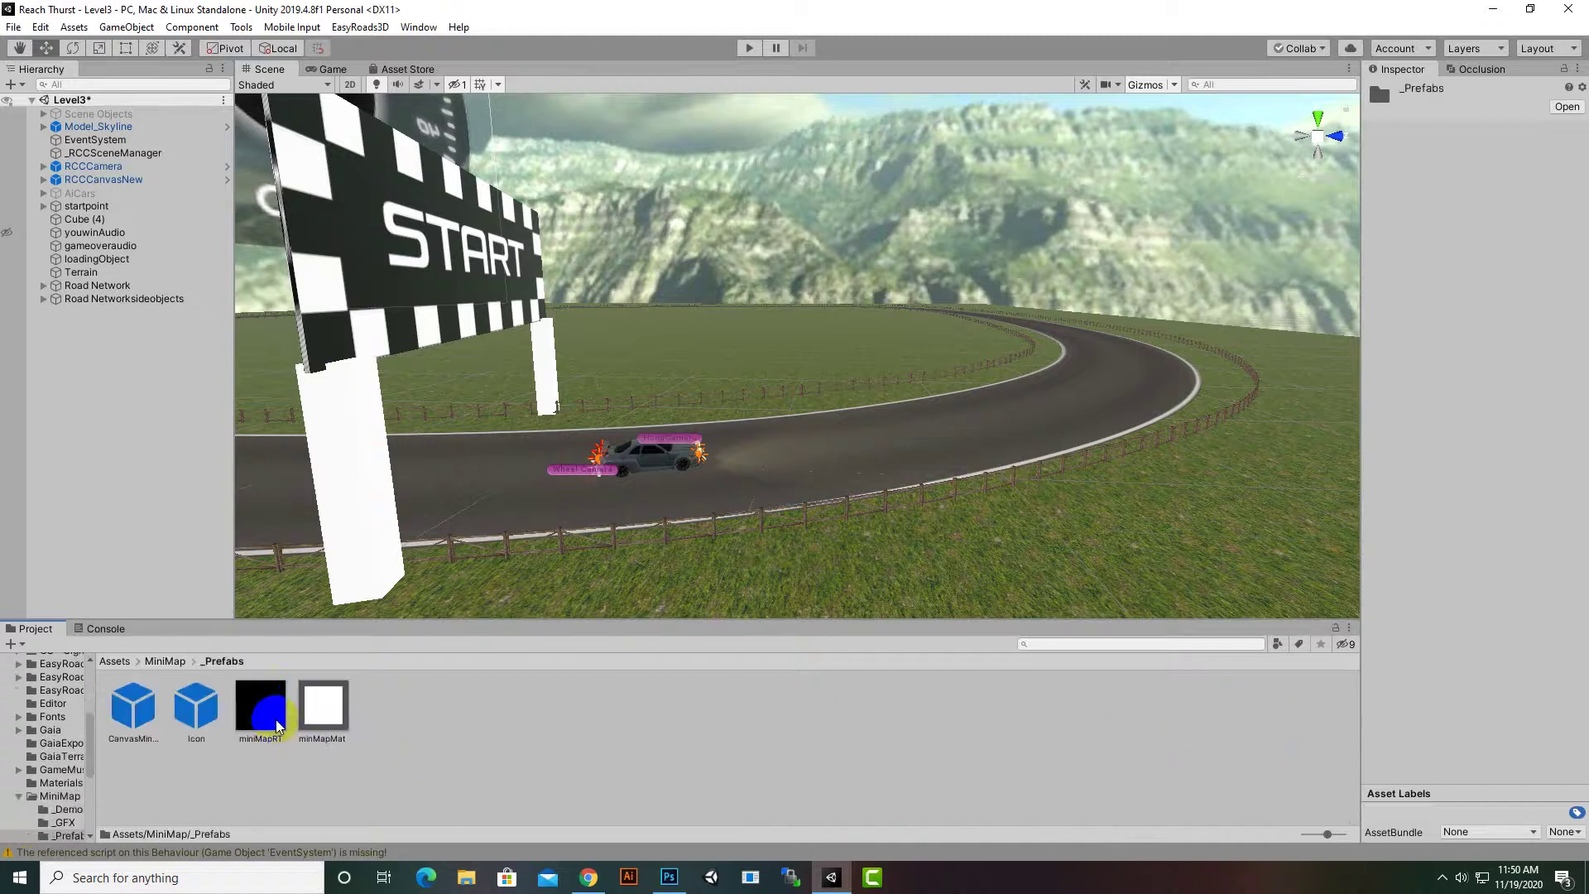
pyautogui.click(135, 710)
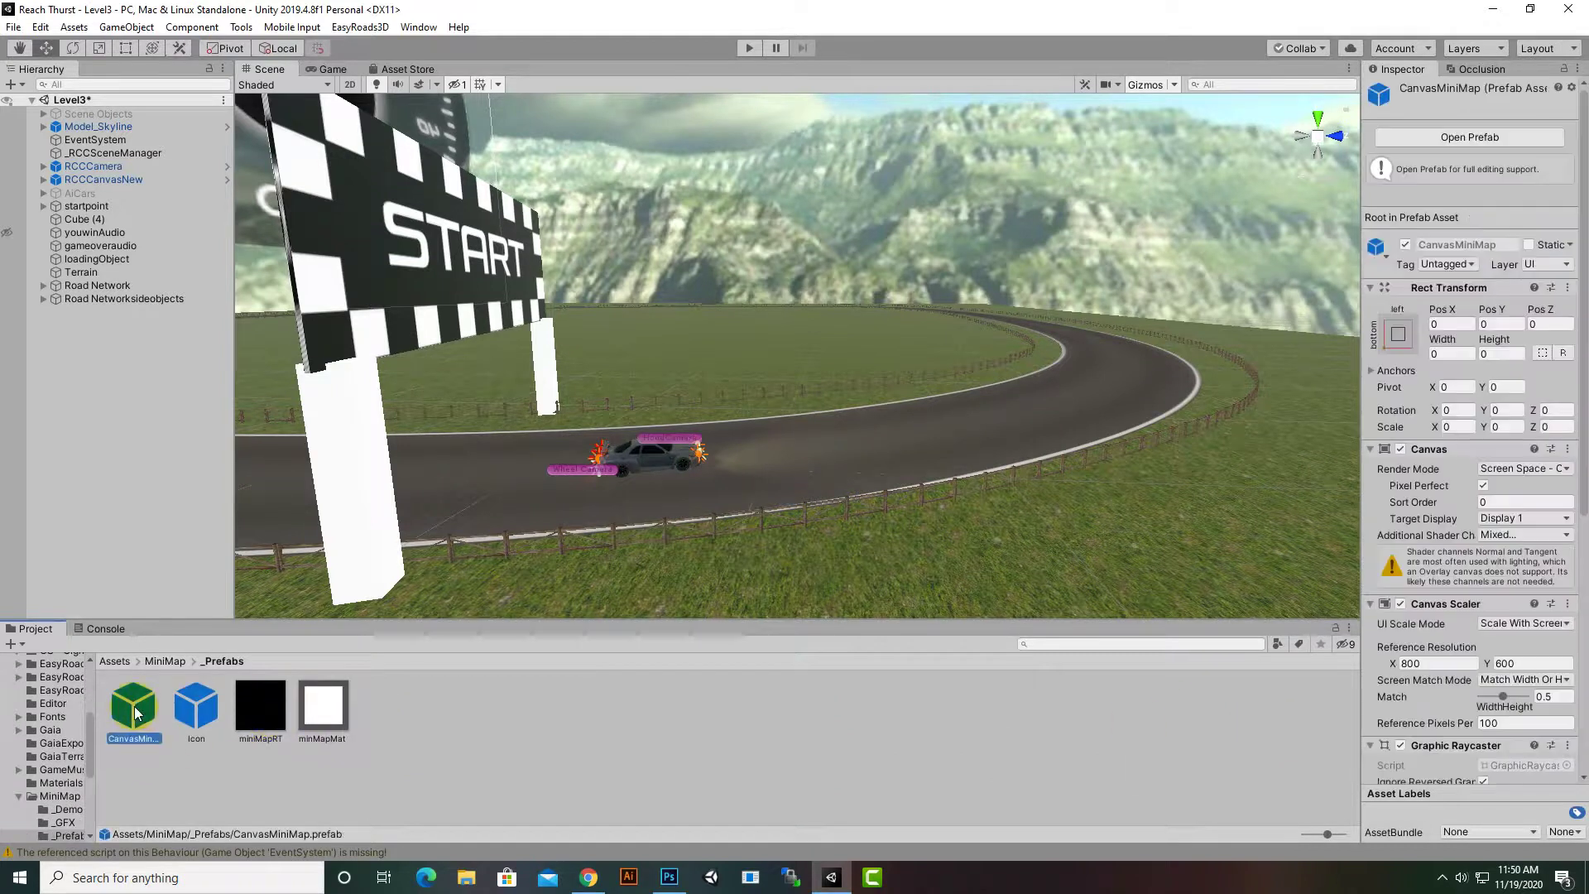
pyautogui.moveTo(152, 709); pyautogui.dragTo(82, 355)
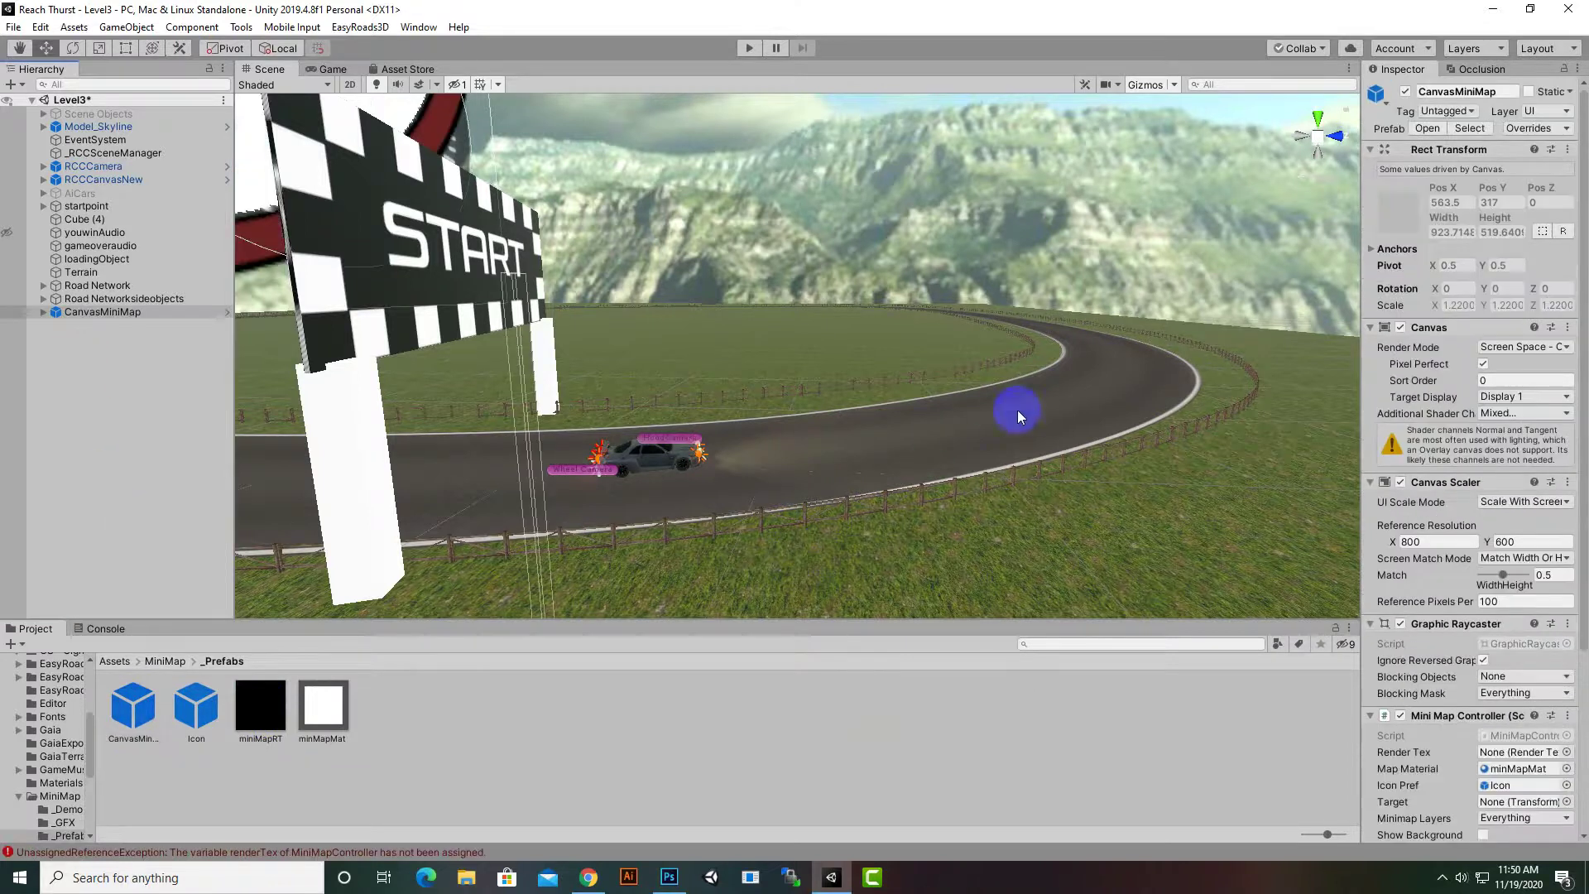
# Zoom and rotate the Scene view to face the mountains with the minimap deselected
pyautogui.scroll(-5, 1017, 414)
pyautogui.scroll(-3, 861, 449)
pyautogui.scroll(-3, 860, 450)
pyautogui.scroll(-6, 858, 452)
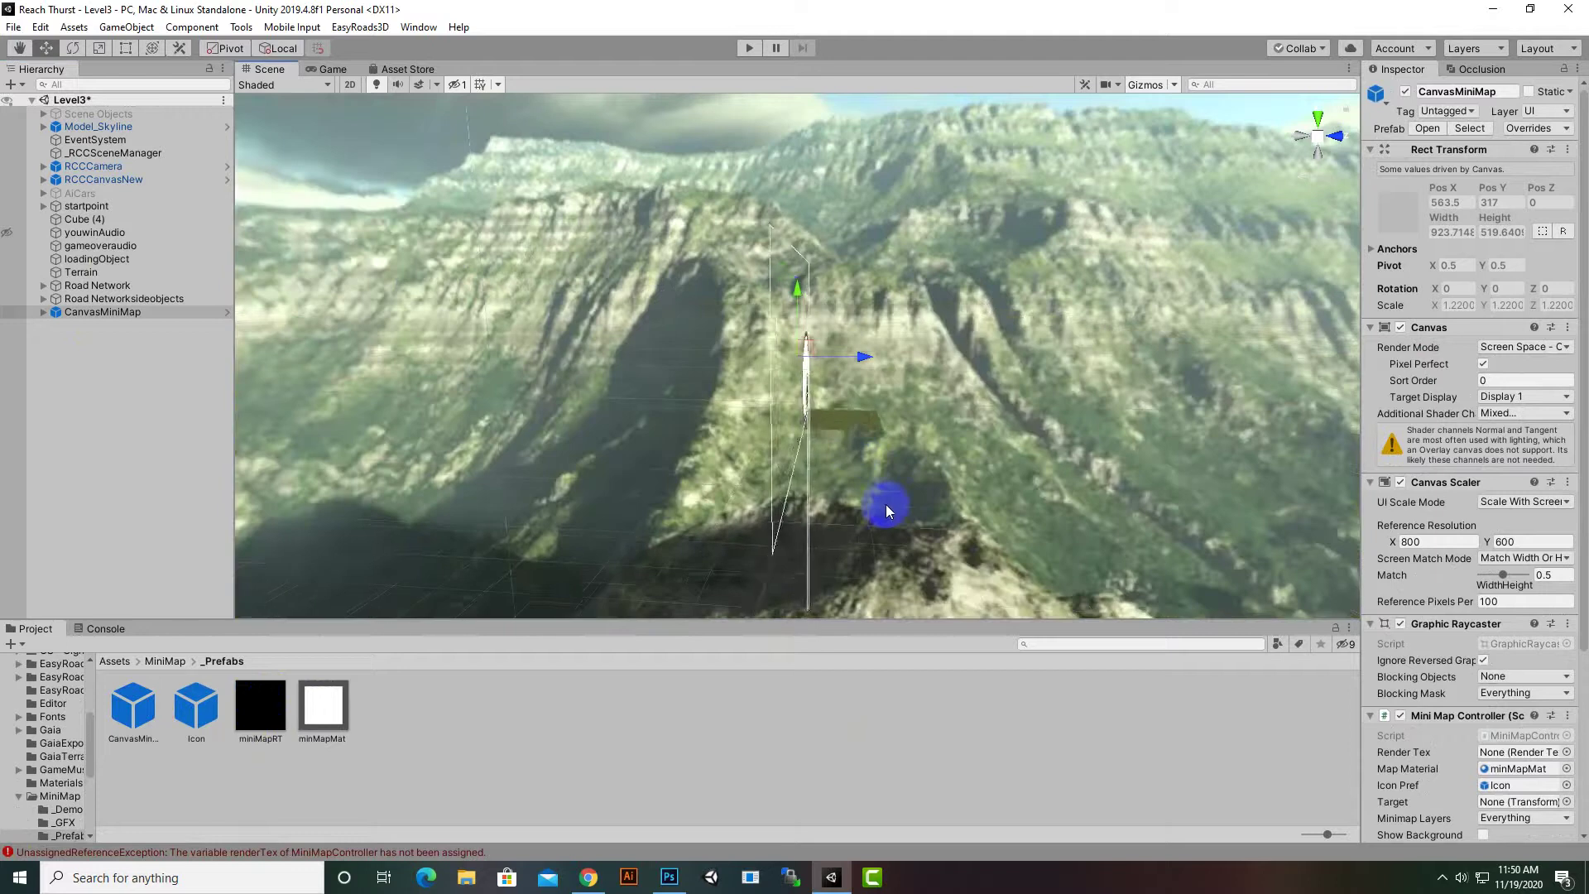
pyautogui.click(930, 521)
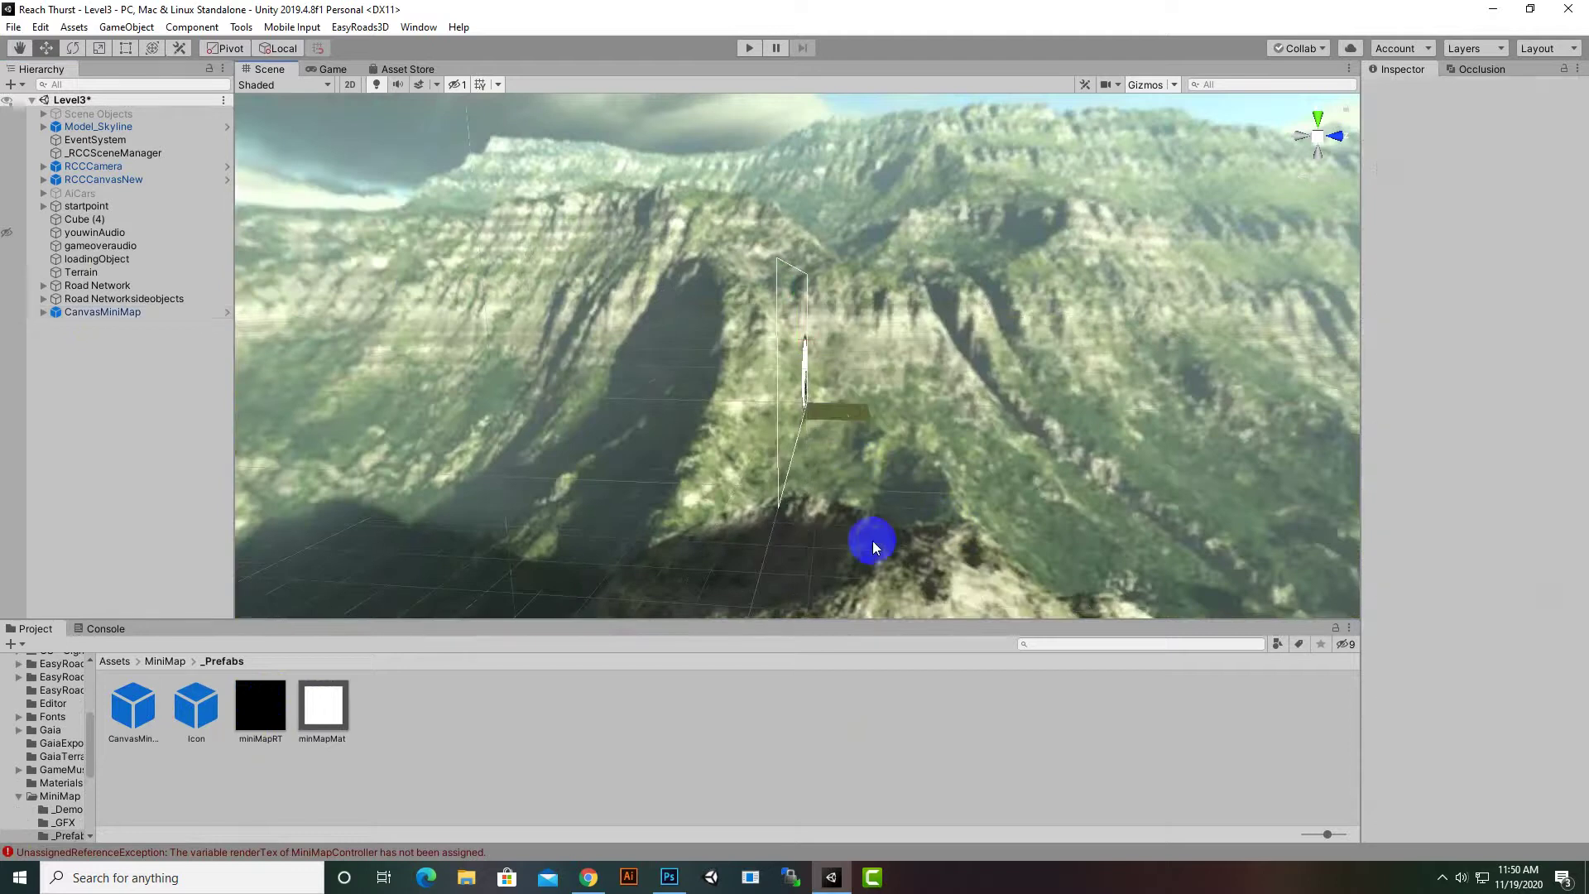
pyautogui.moveTo(885, 606); pyautogui.dragTo(1393, 540, button='right')
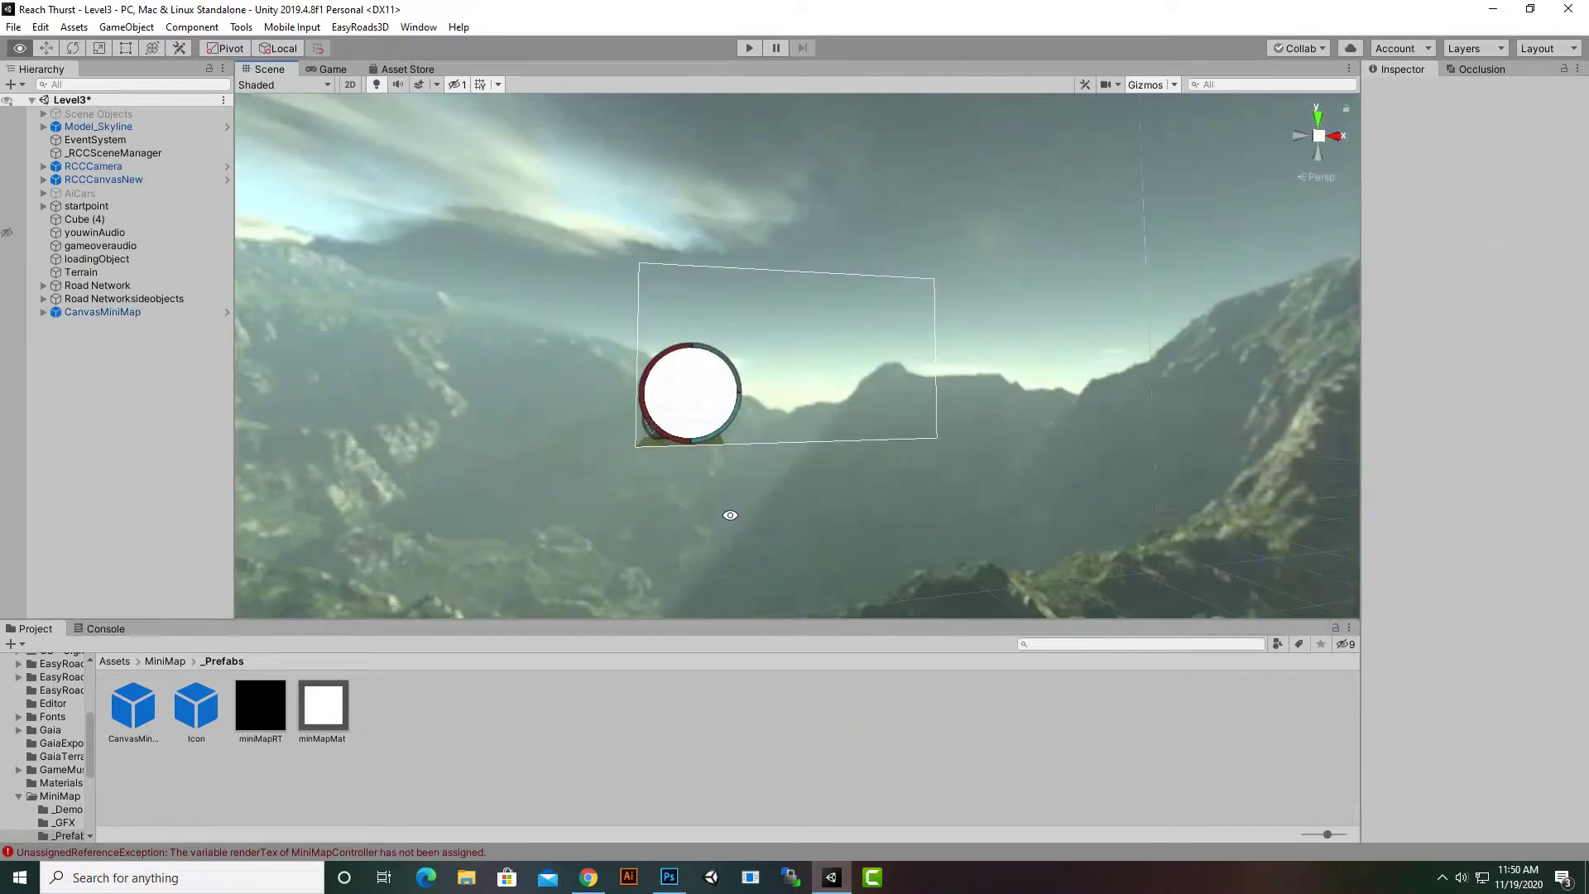
pyautogui.scroll(5, 743, 470)
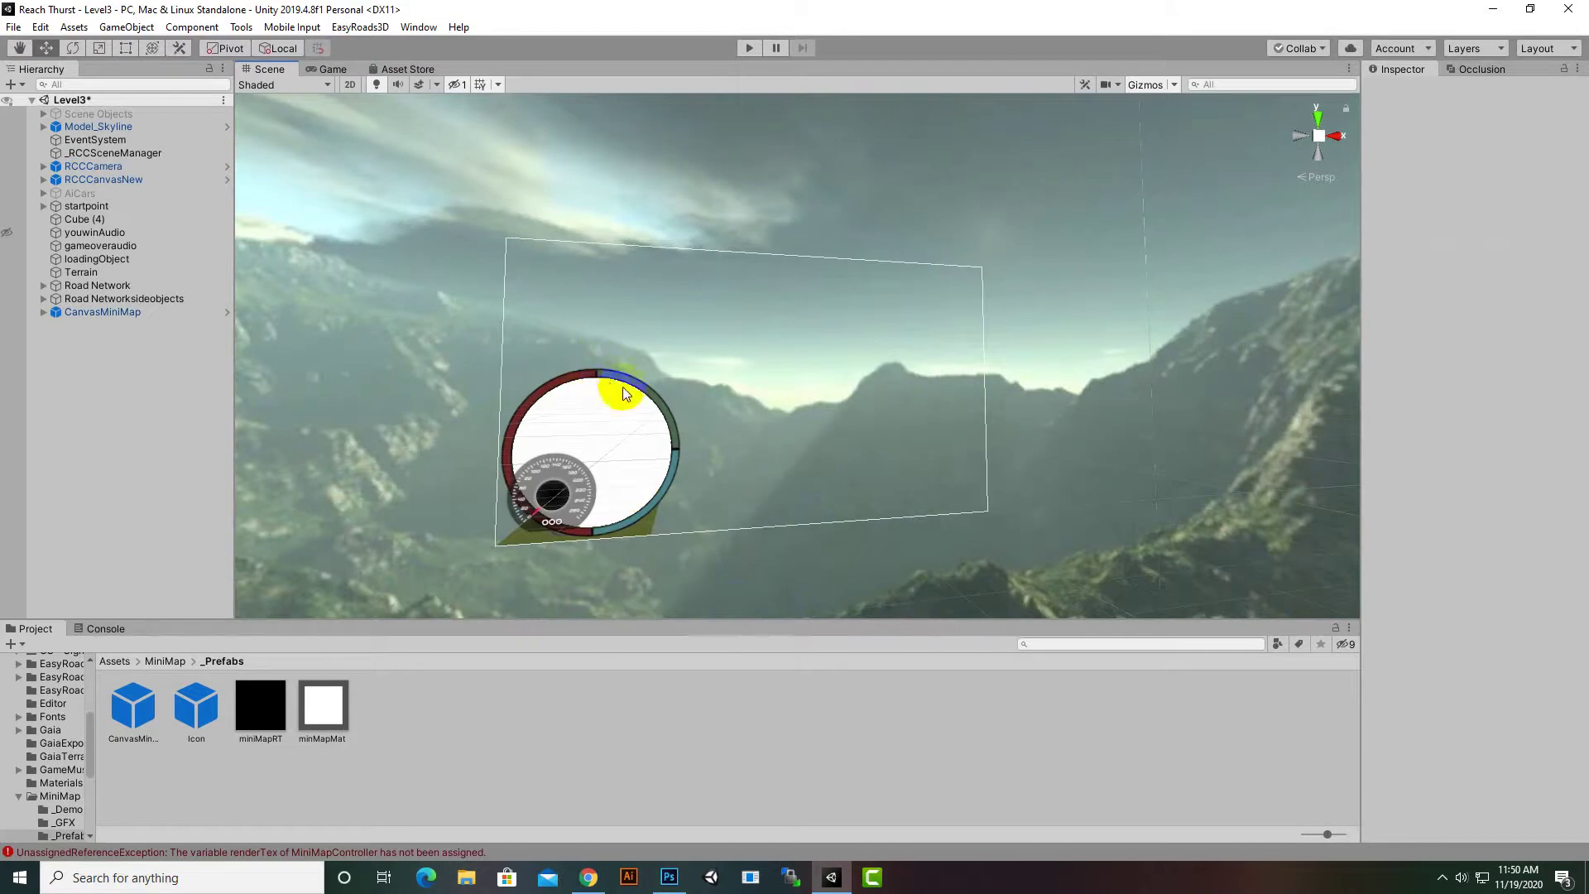
# Preview the minimap in the Game view, then reselect CanvasMiniMap in the Scene view
pyautogui.click(319, 68)
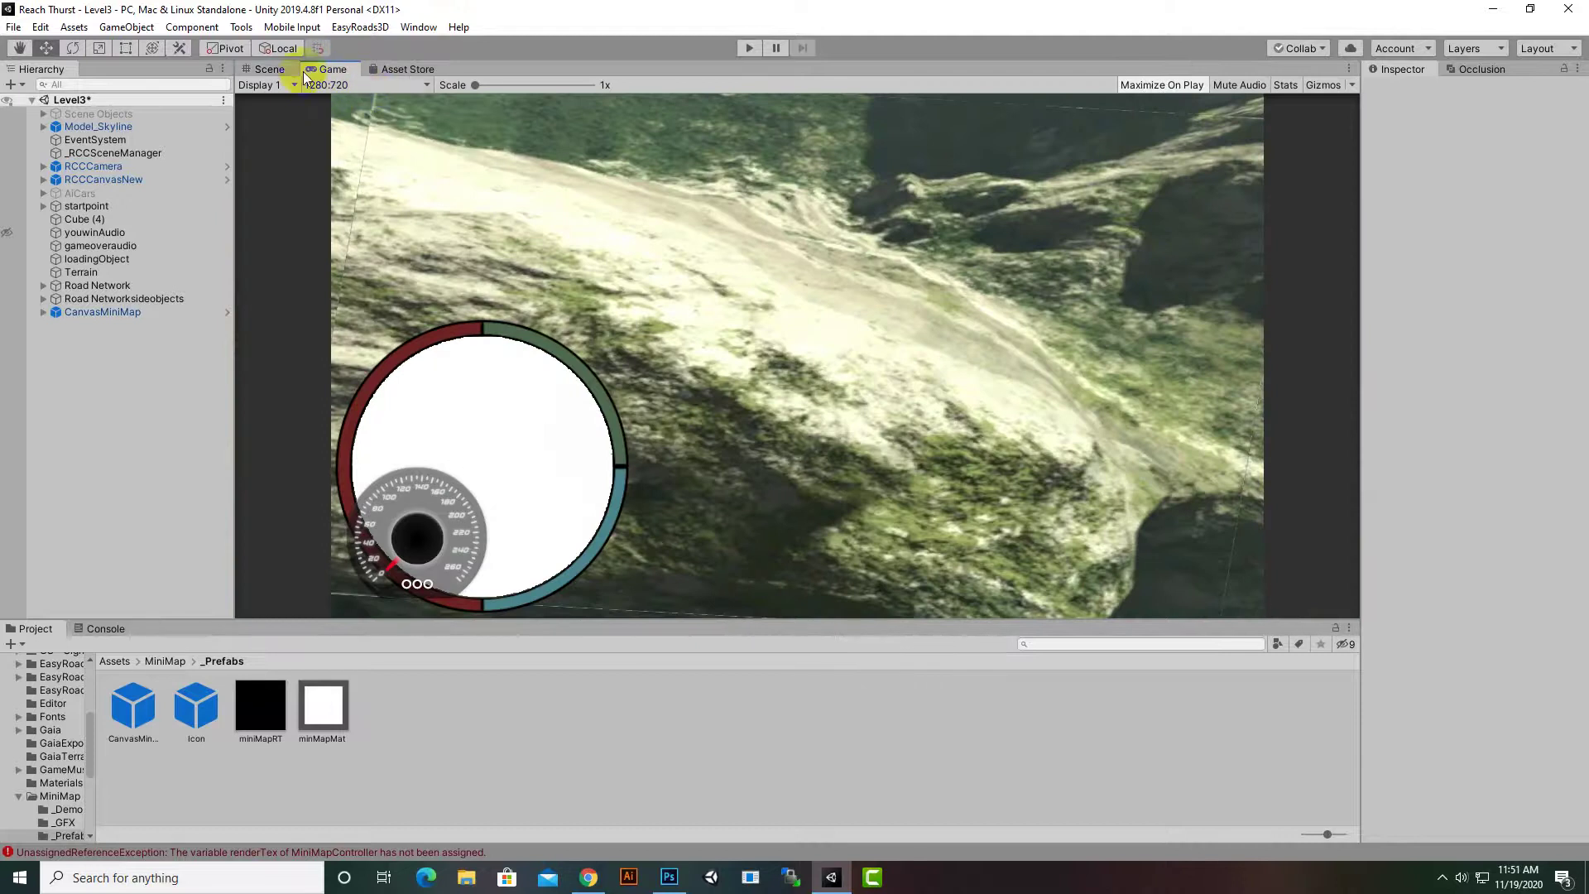
pyautogui.click(267, 69)
pyautogui.click(106, 312)
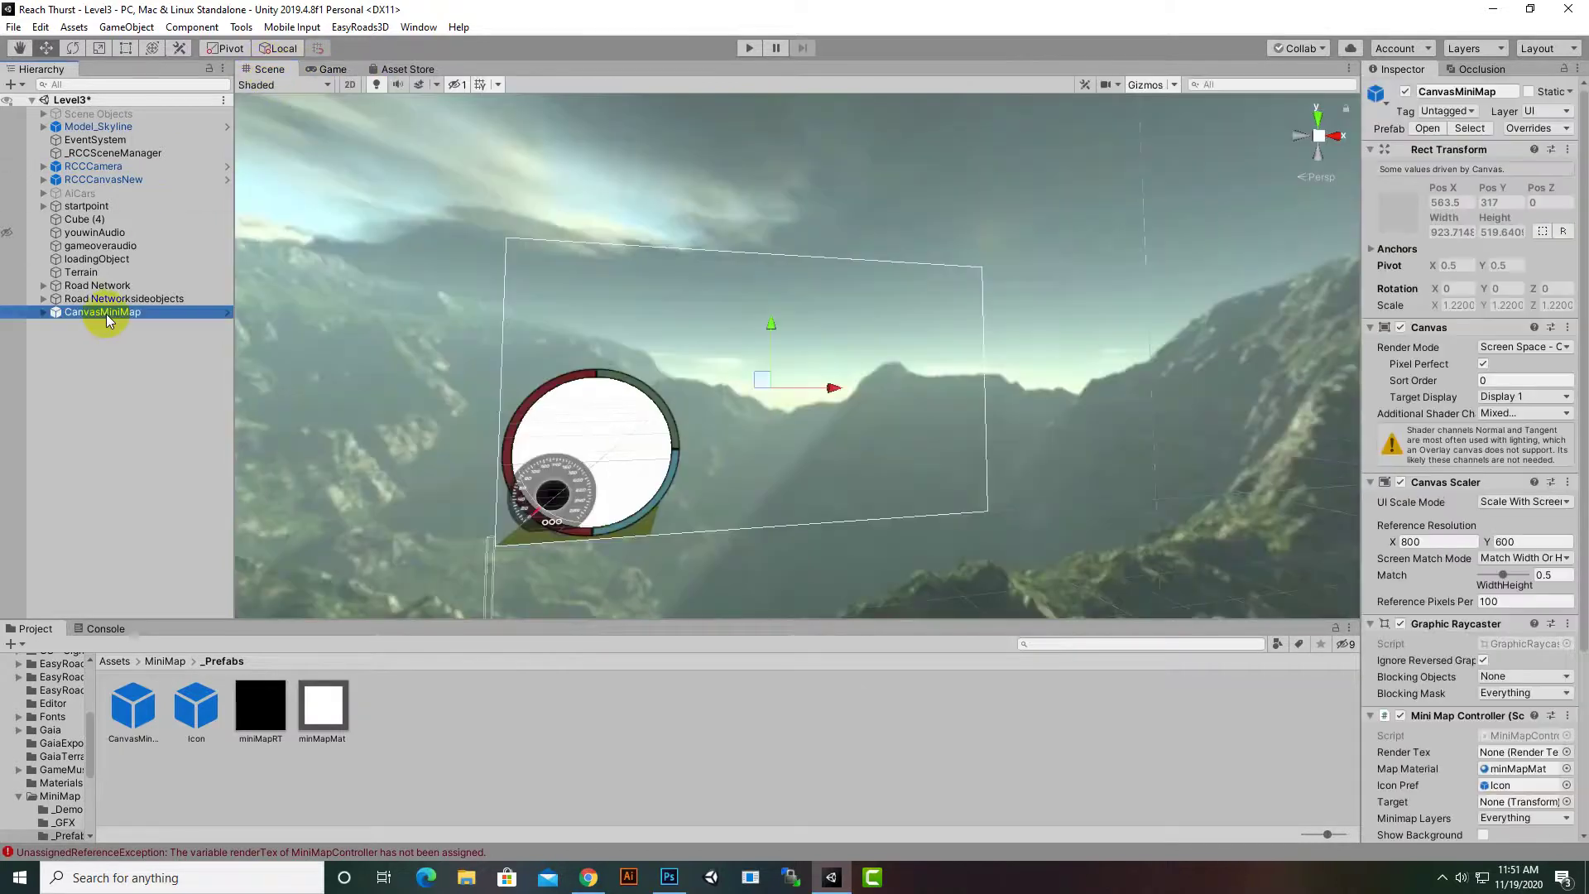
# Set the Canvas Scaler Reference Resolution to X 1280 and Y 720
pyautogui.click(1417, 541)
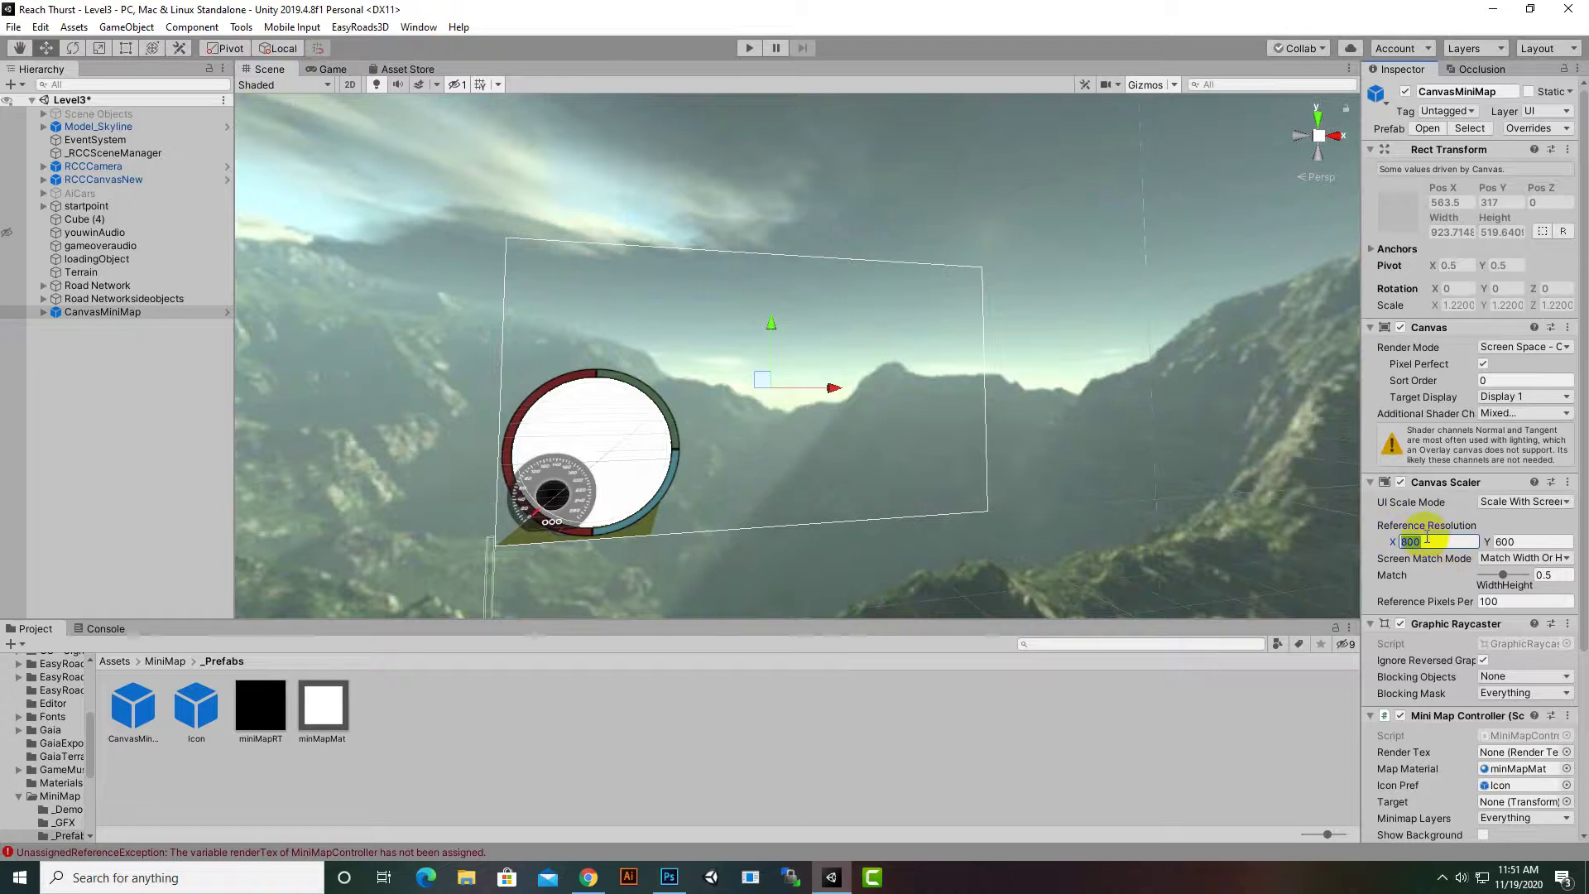
pyautogui.write('1280')
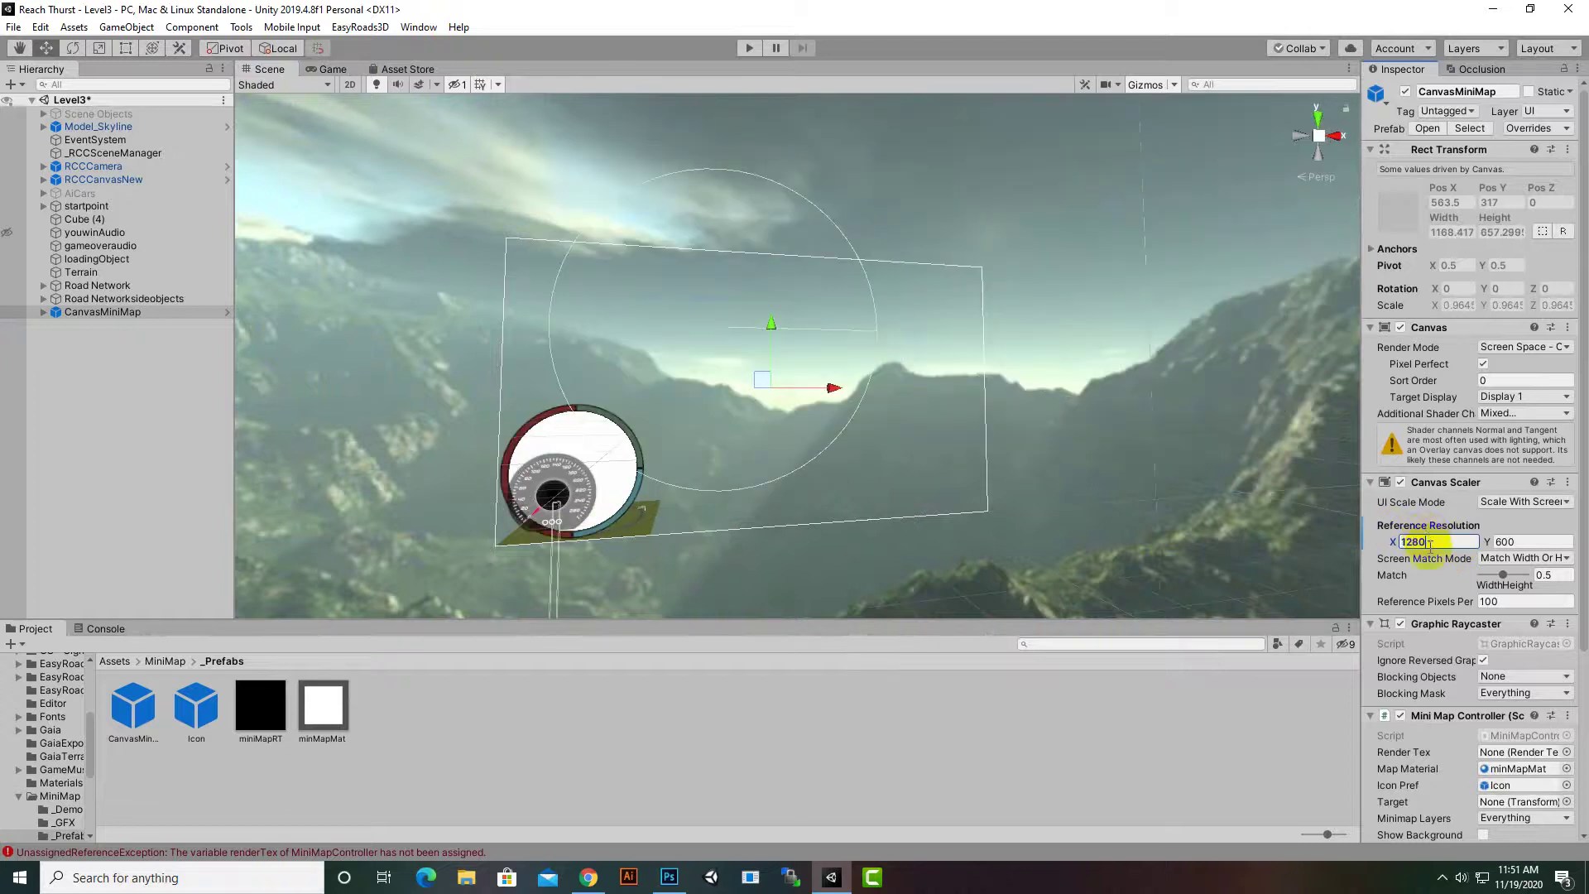
pyautogui.click(1508, 543)
pyautogui.write('7')
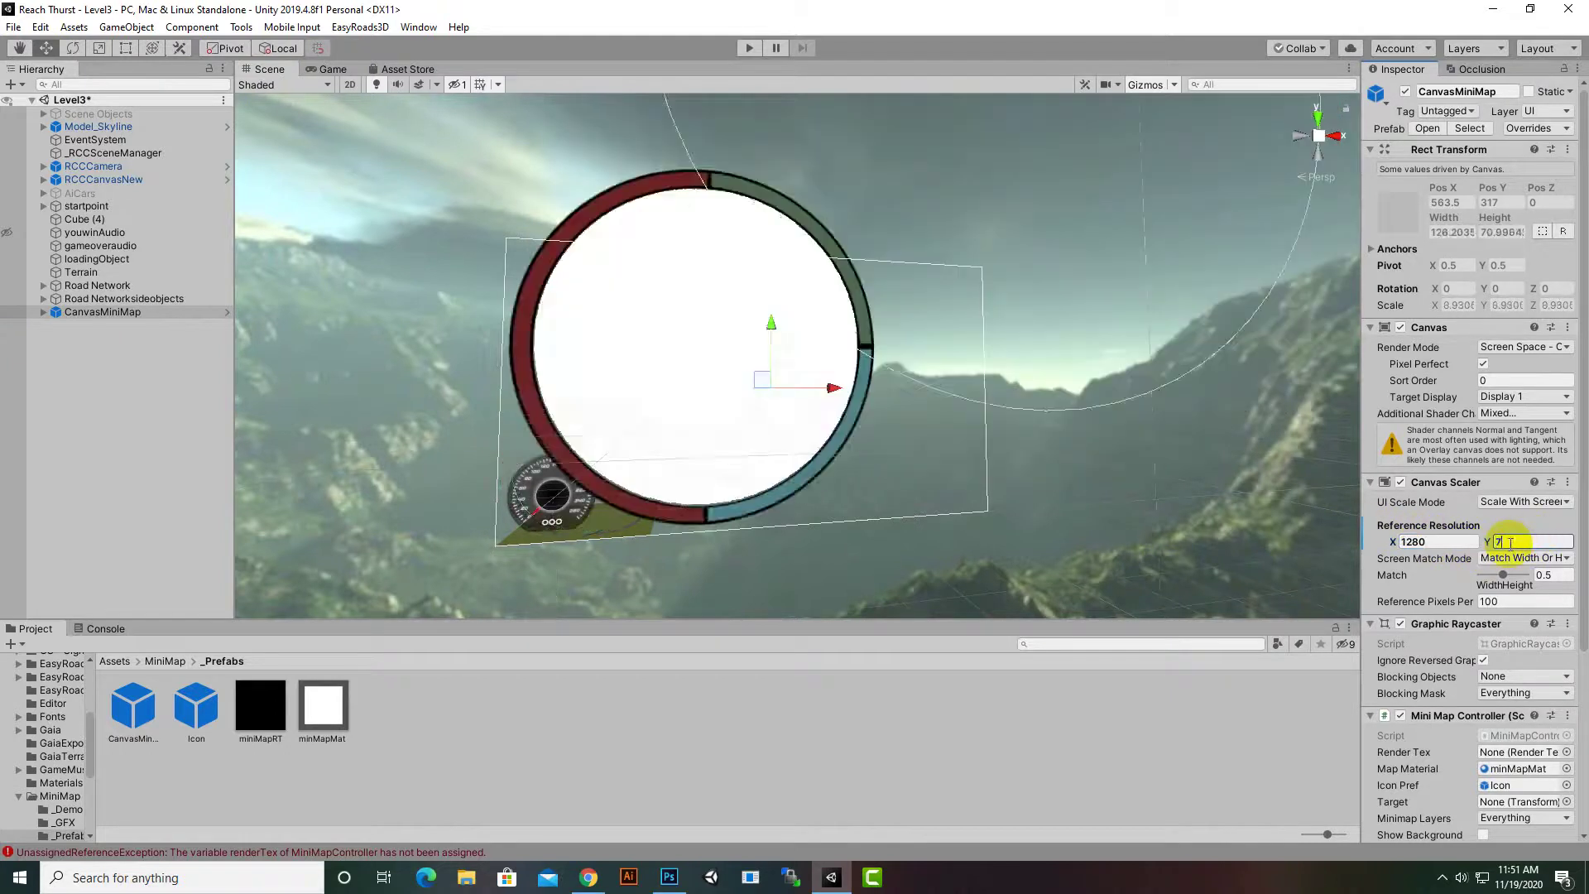
pyautogui.write('20')
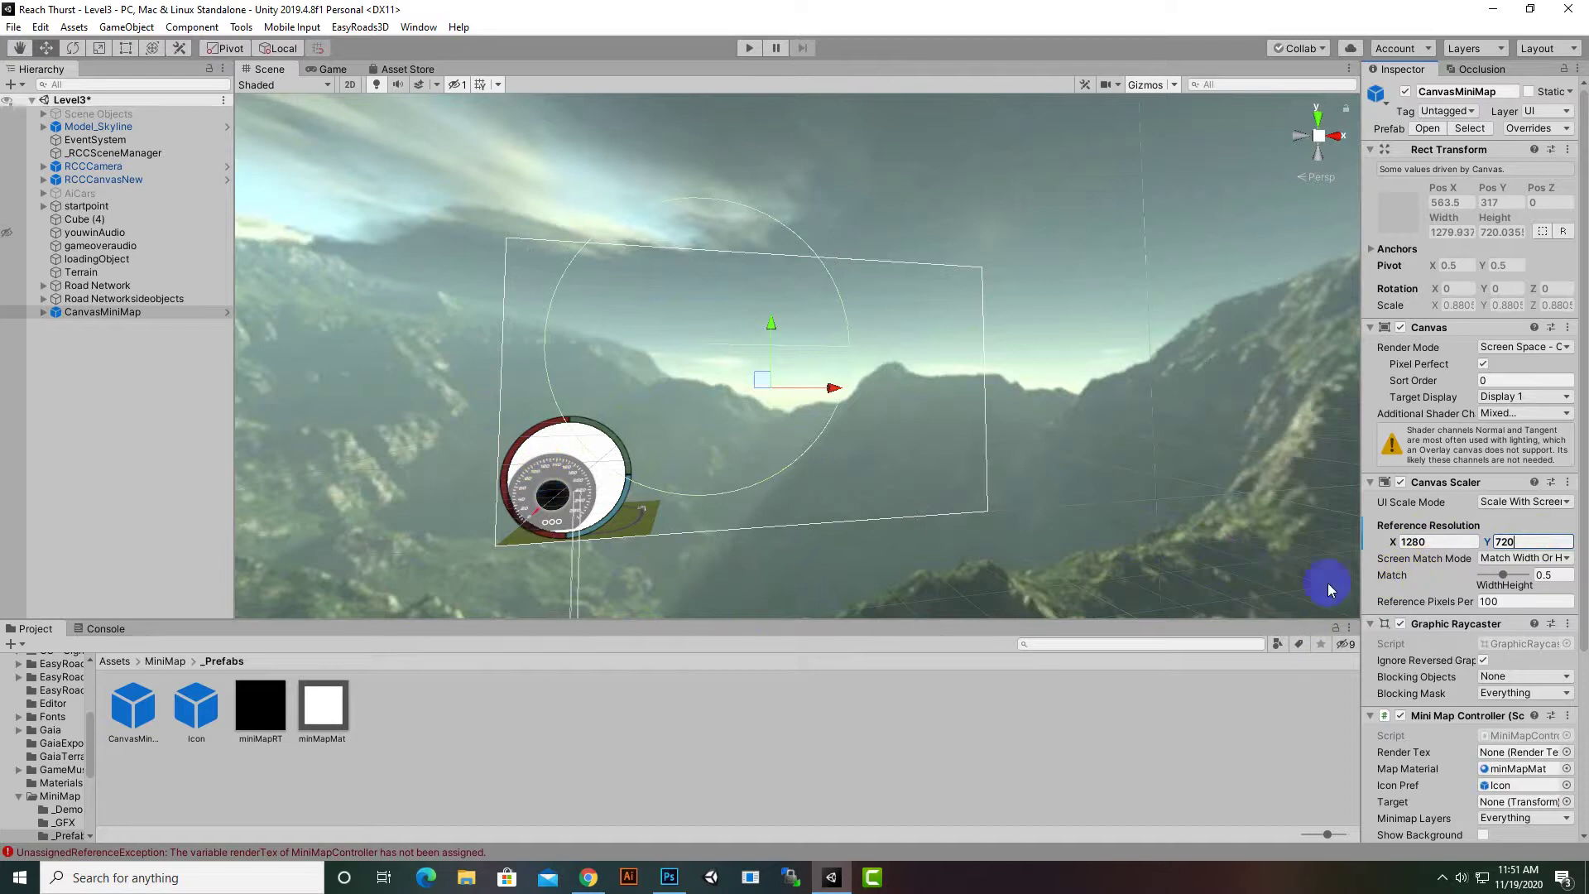
pyautogui.click(1371, 539)
pyautogui.click(1533, 541)
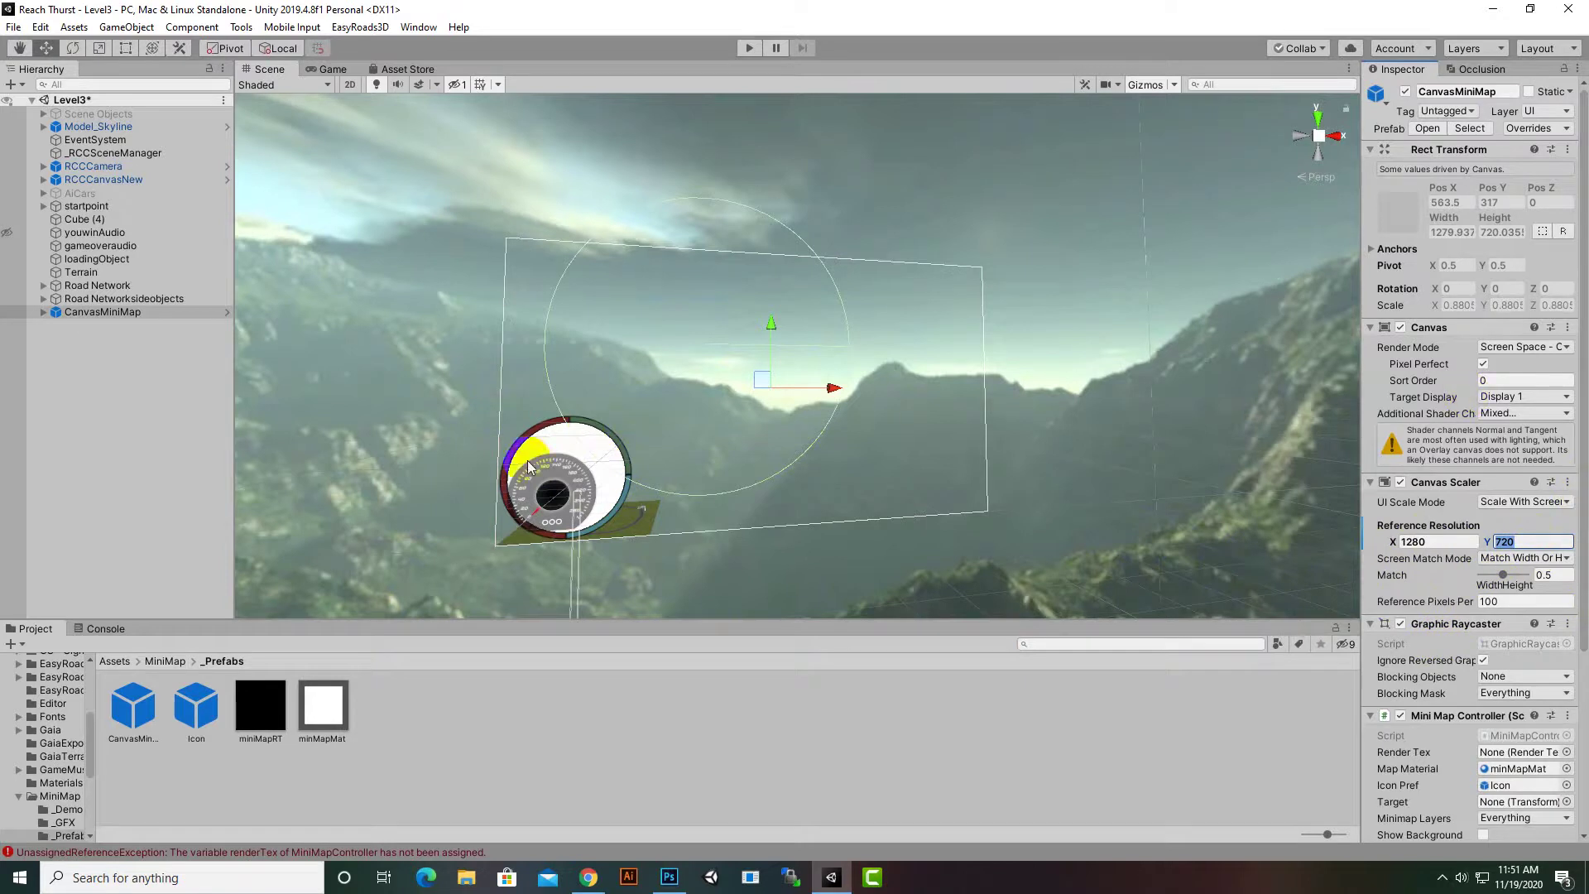
pyautogui.click(115, 315)
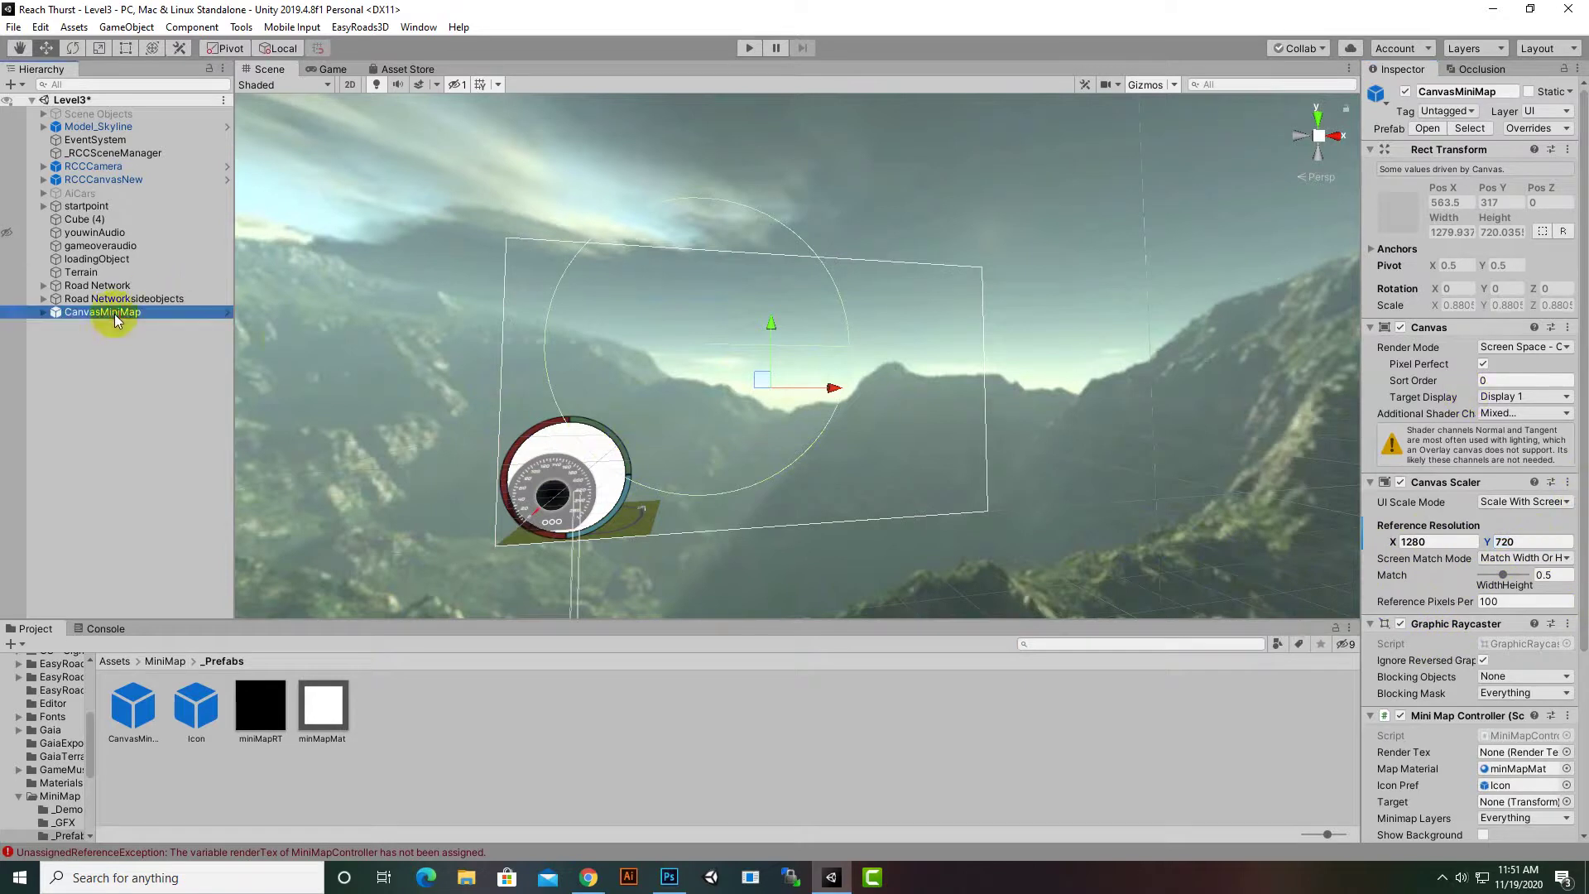
pyautogui.click(837, 386)
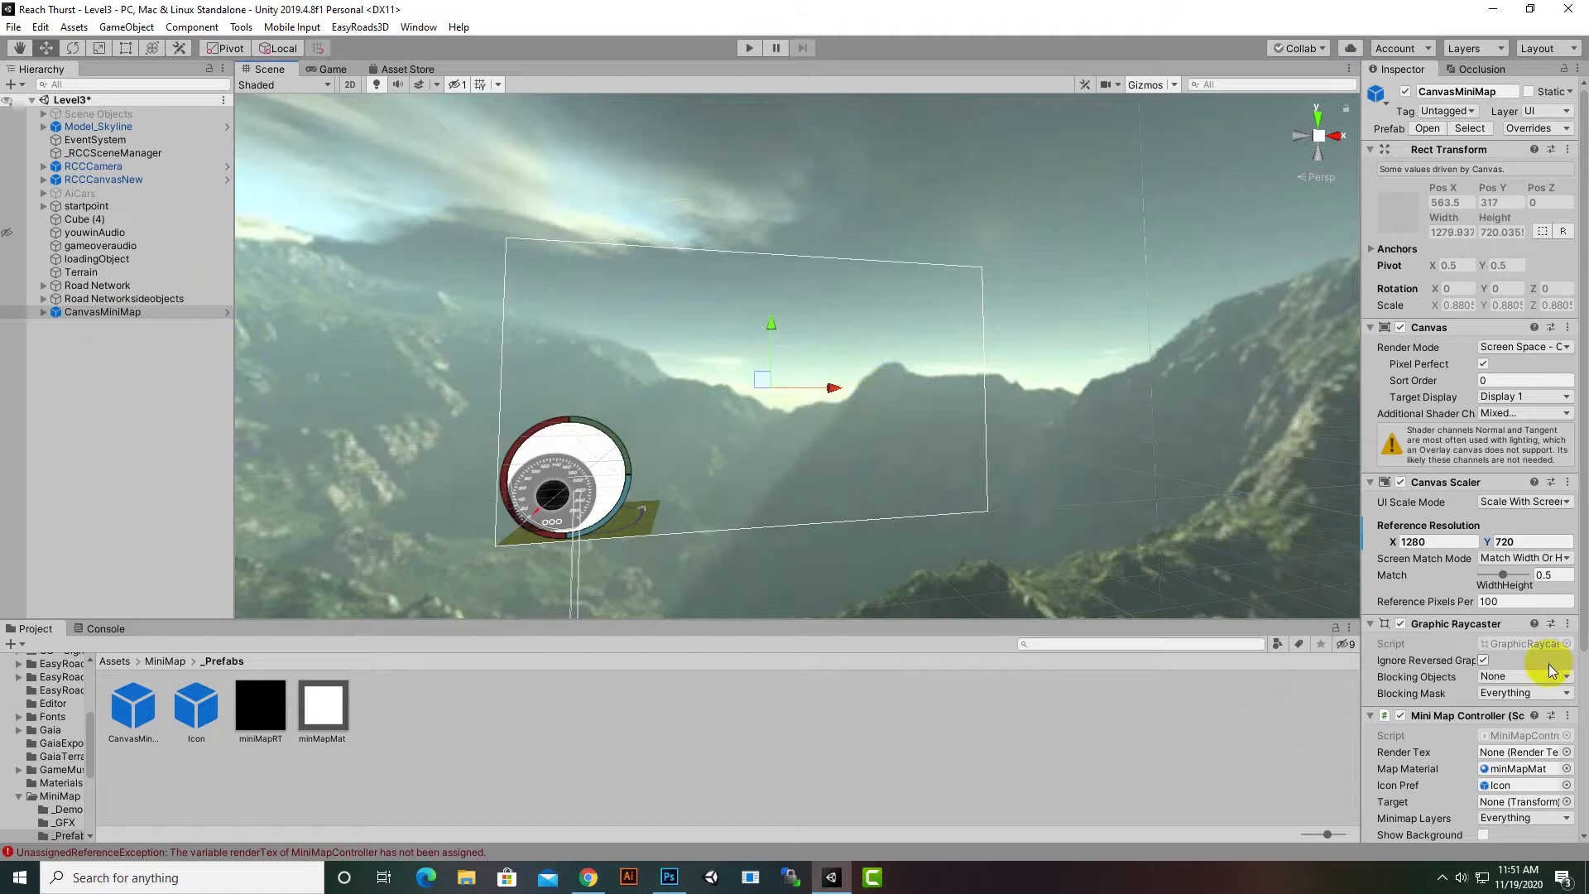
# Keep width-or-height matching, assign miniMapRT as Render Tex and Model_Skyline as Target
pyautogui.click(1503, 559)
pyautogui.click(1503, 559)
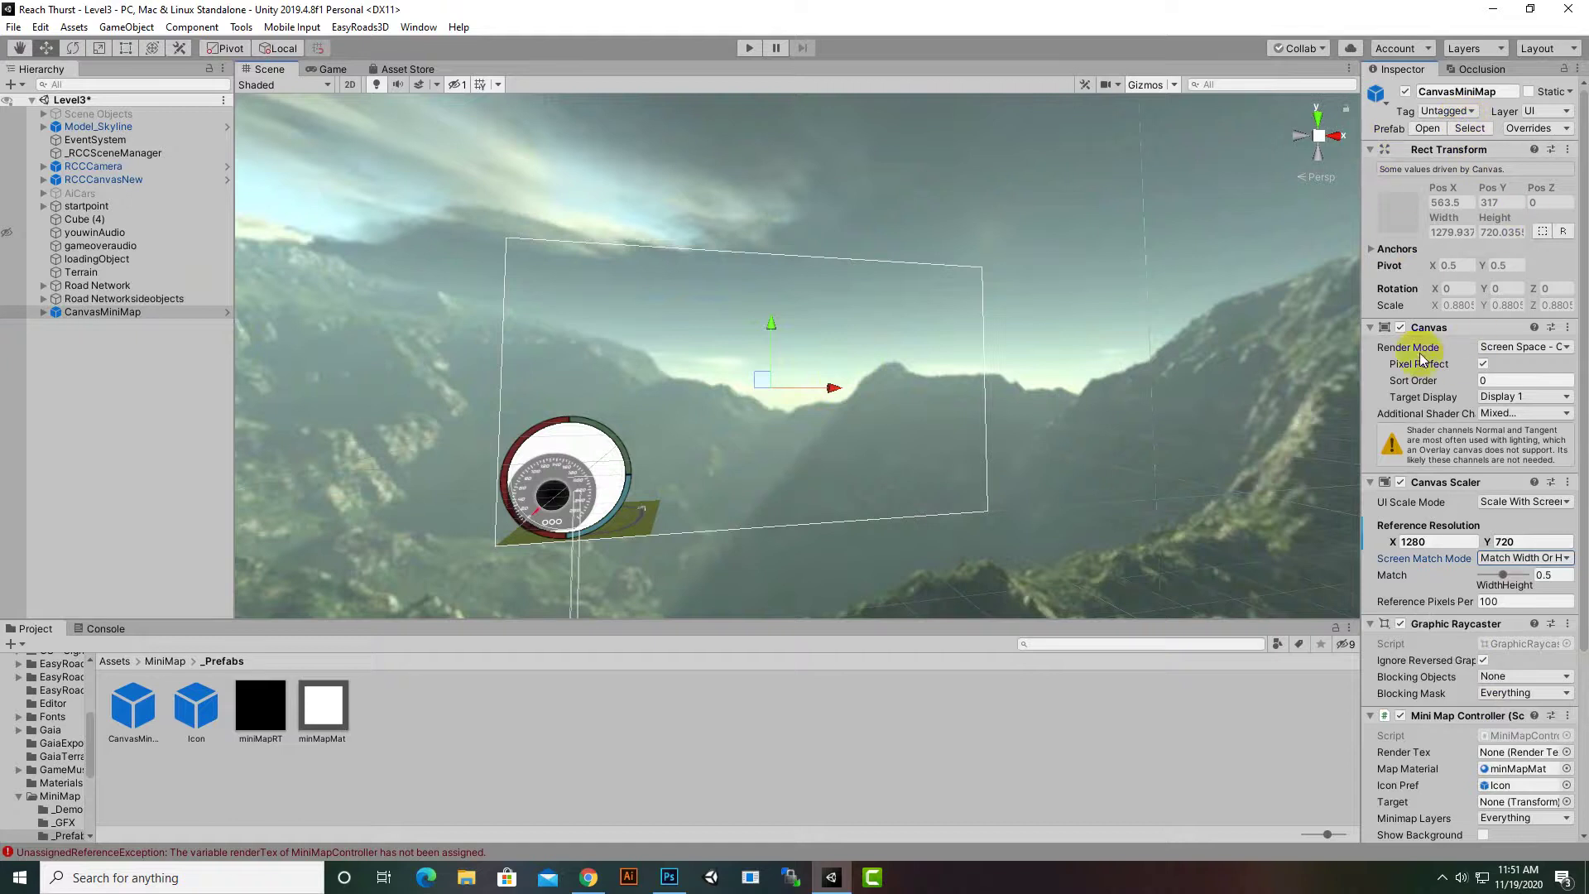
pyautogui.moveTo(1583, 351); pyautogui.dragTo(1582, 538)
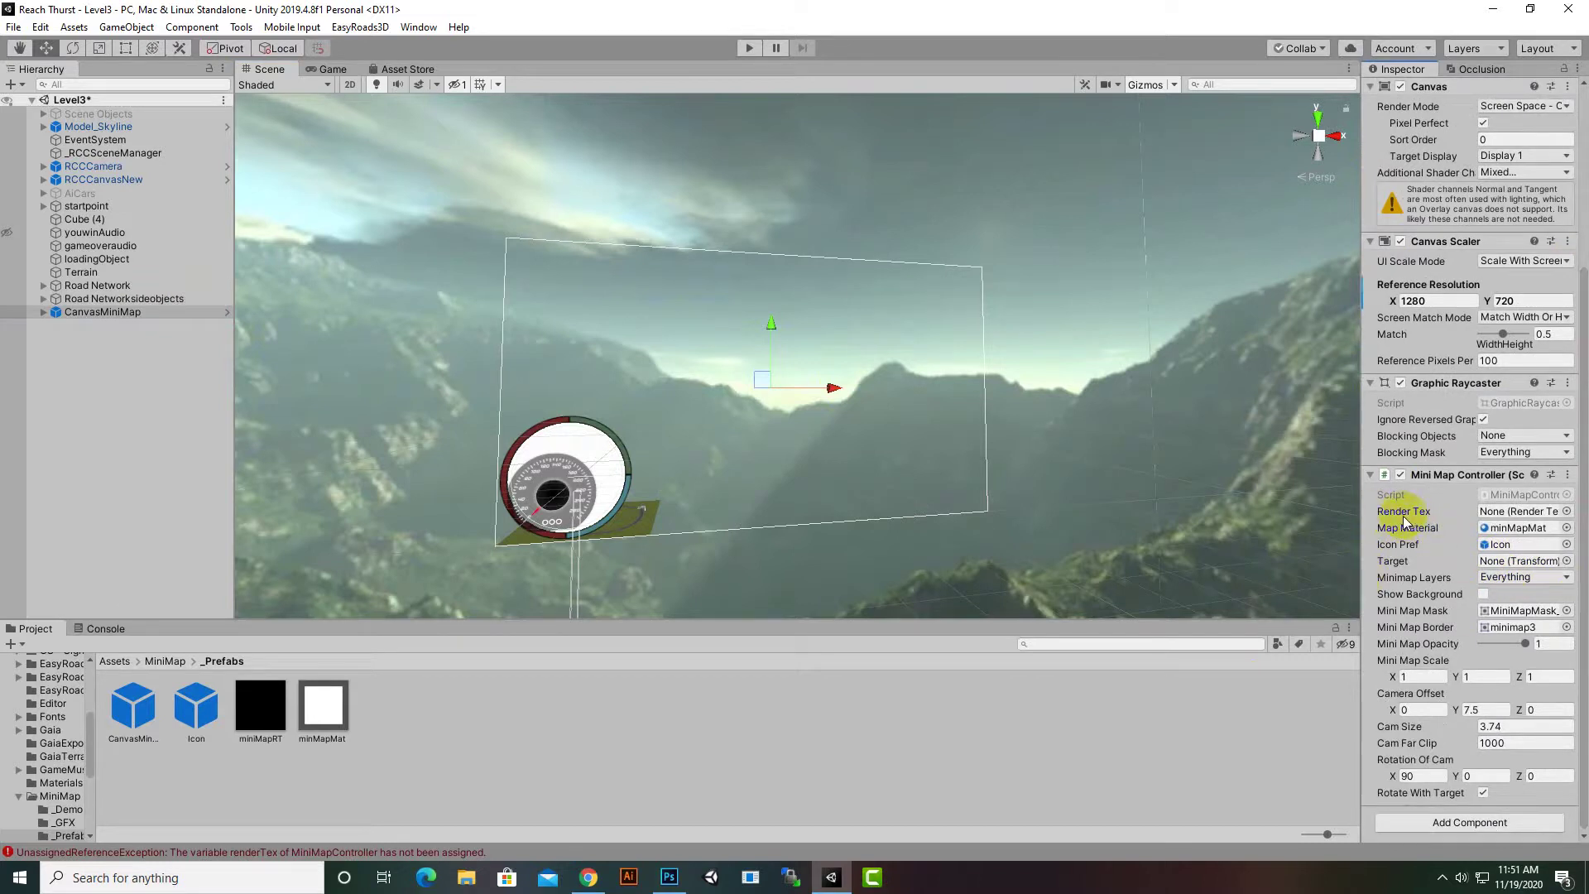
pyautogui.moveTo(260, 705); pyautogui.dragTo(1511, 512)
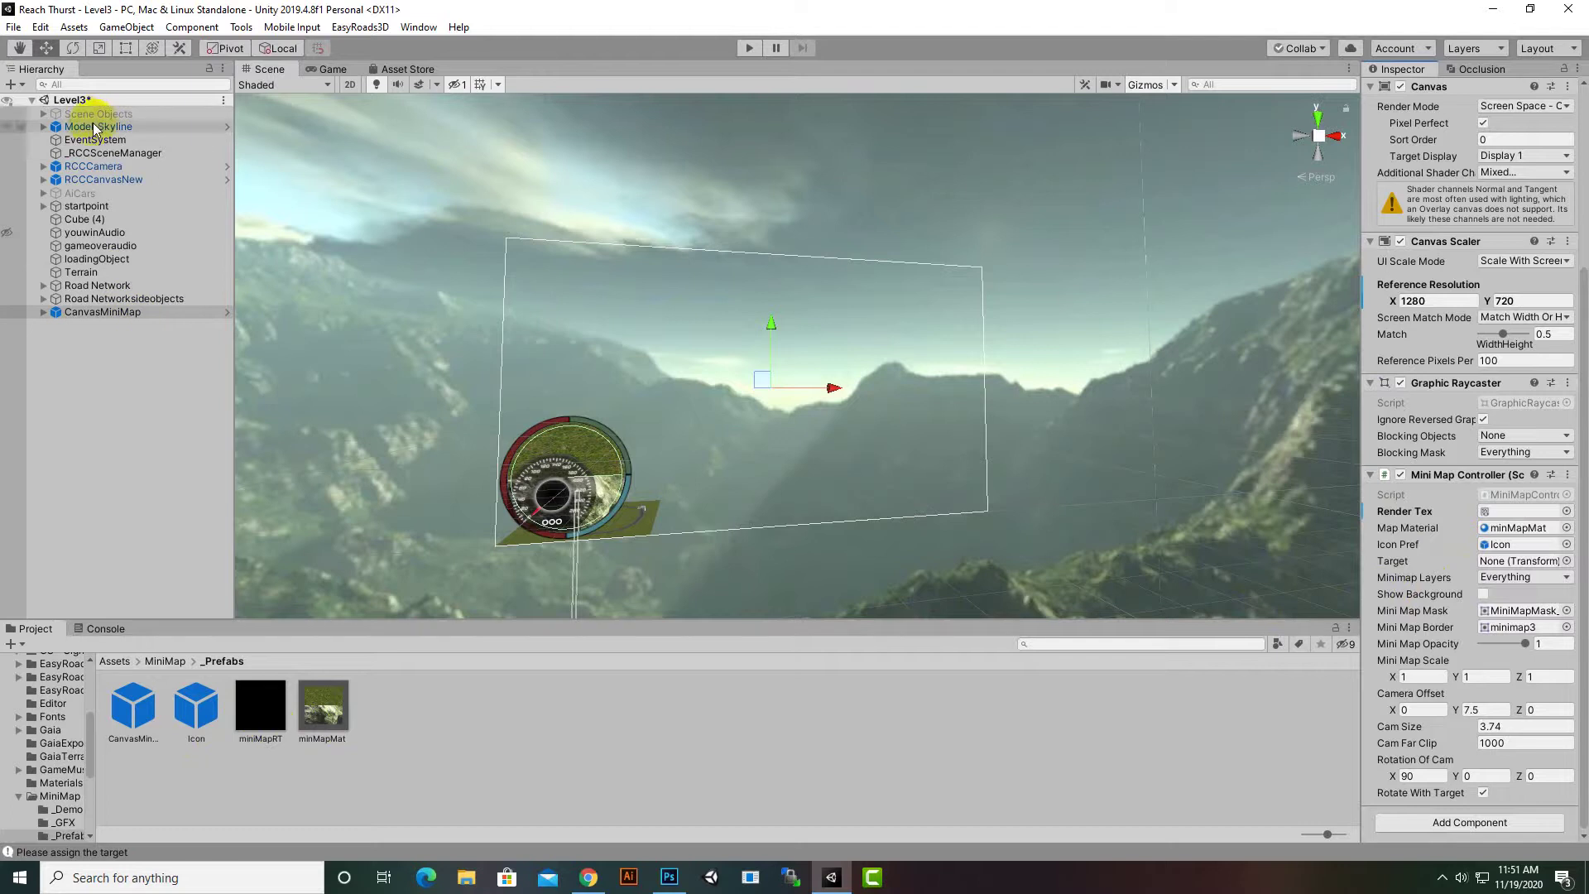
pyautogui.moveTo(89, 116); pyautogui.dragTo(1503, 563)
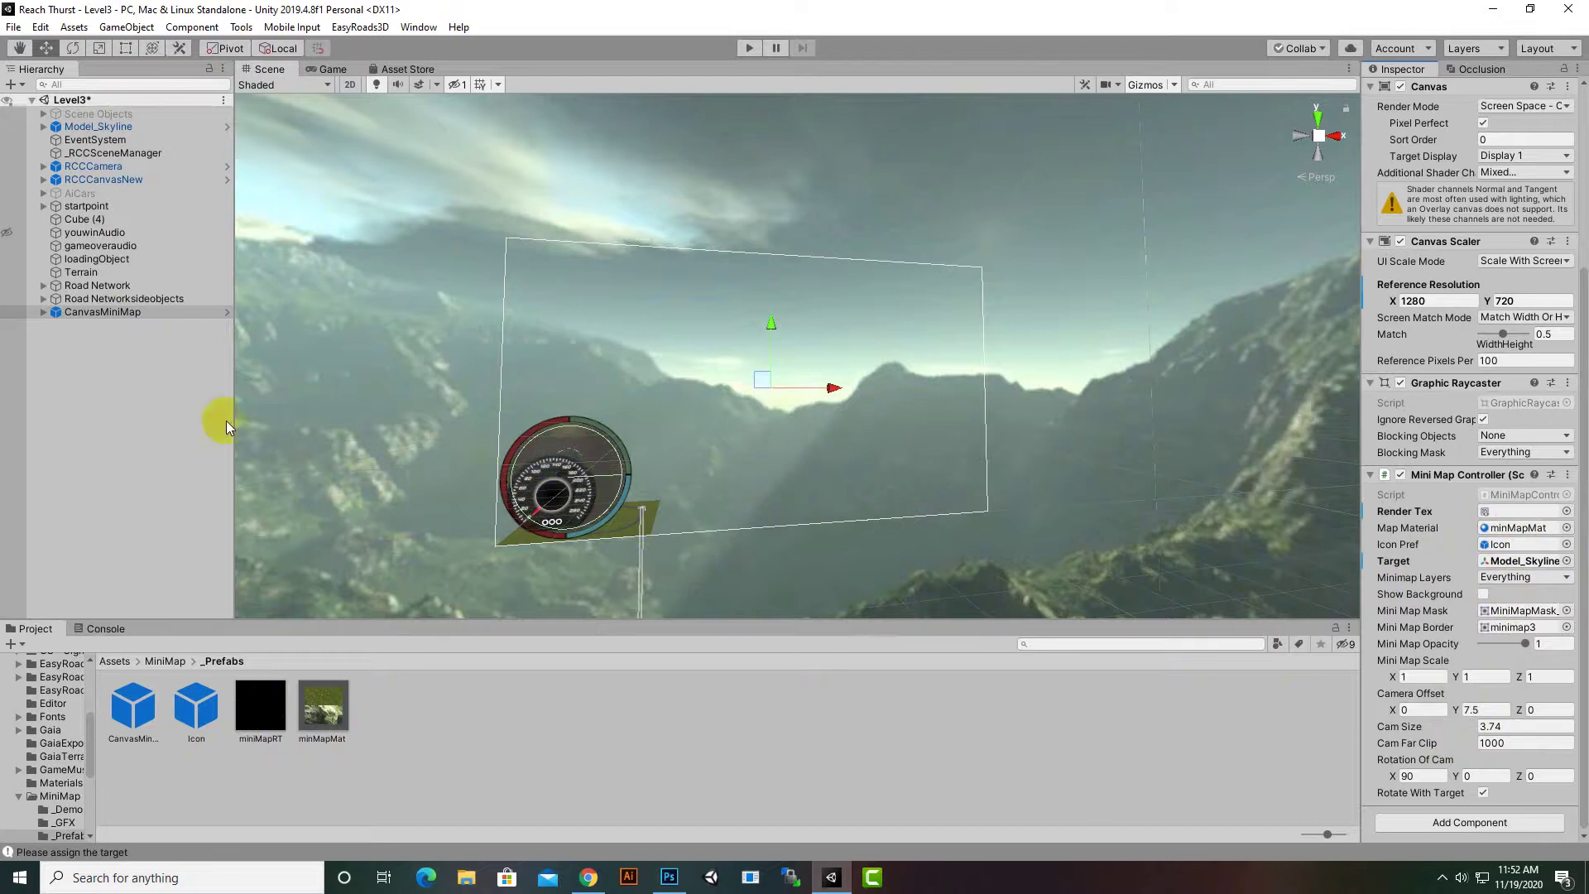
# Expand RCCCanvasNew to its Dashboard, trying and undoing a move of the whole dashboard
pyautogui.click(66, 180)
pyautogui.press('Up')
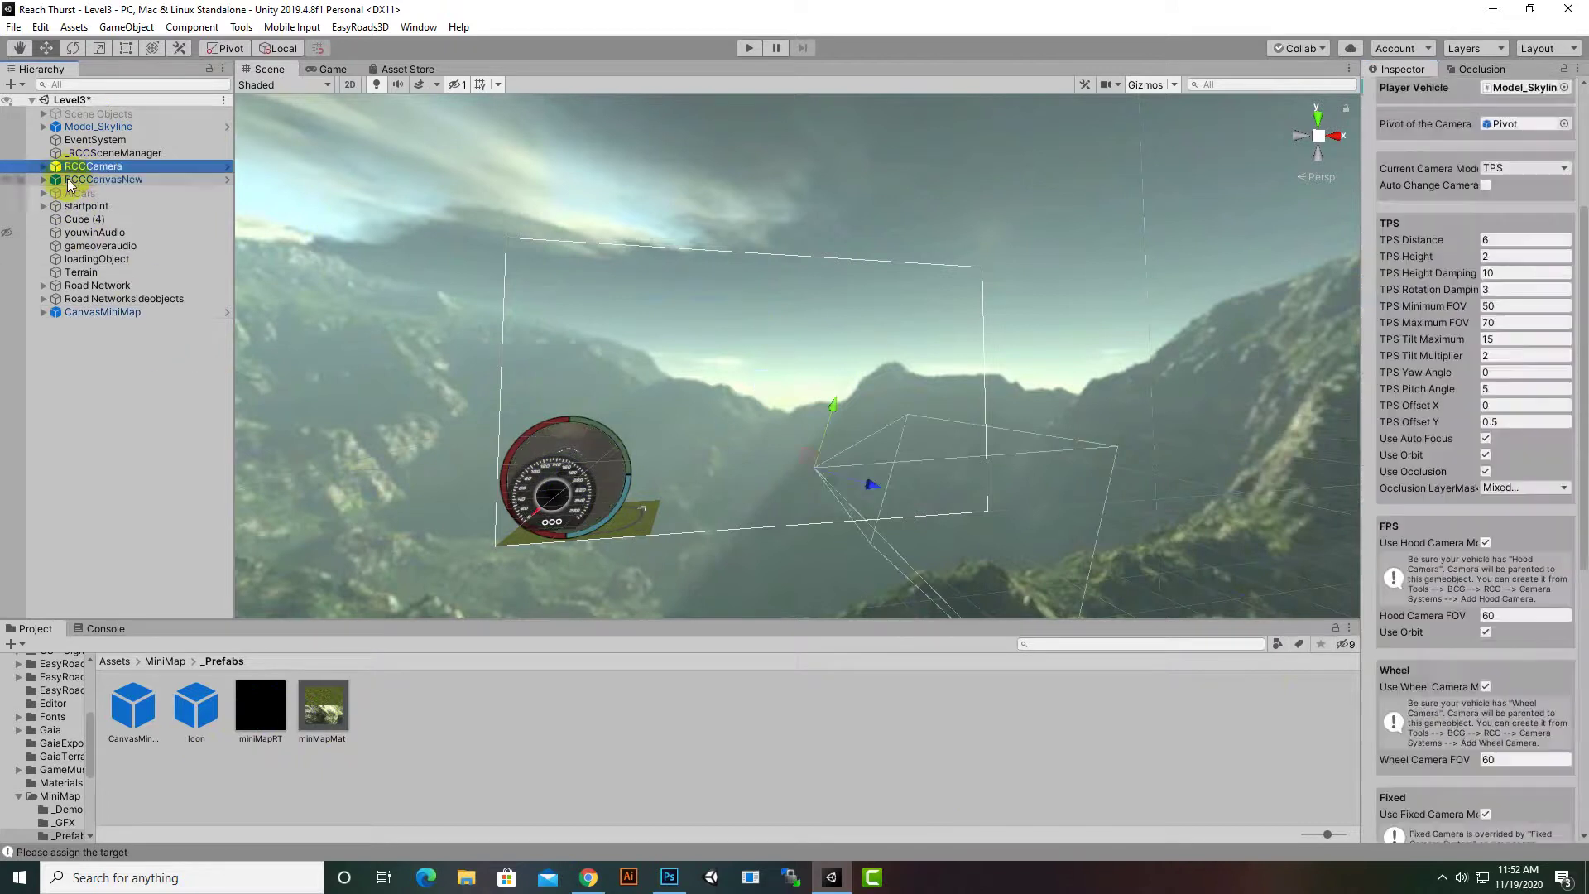
pyautogui.click(43, 180)
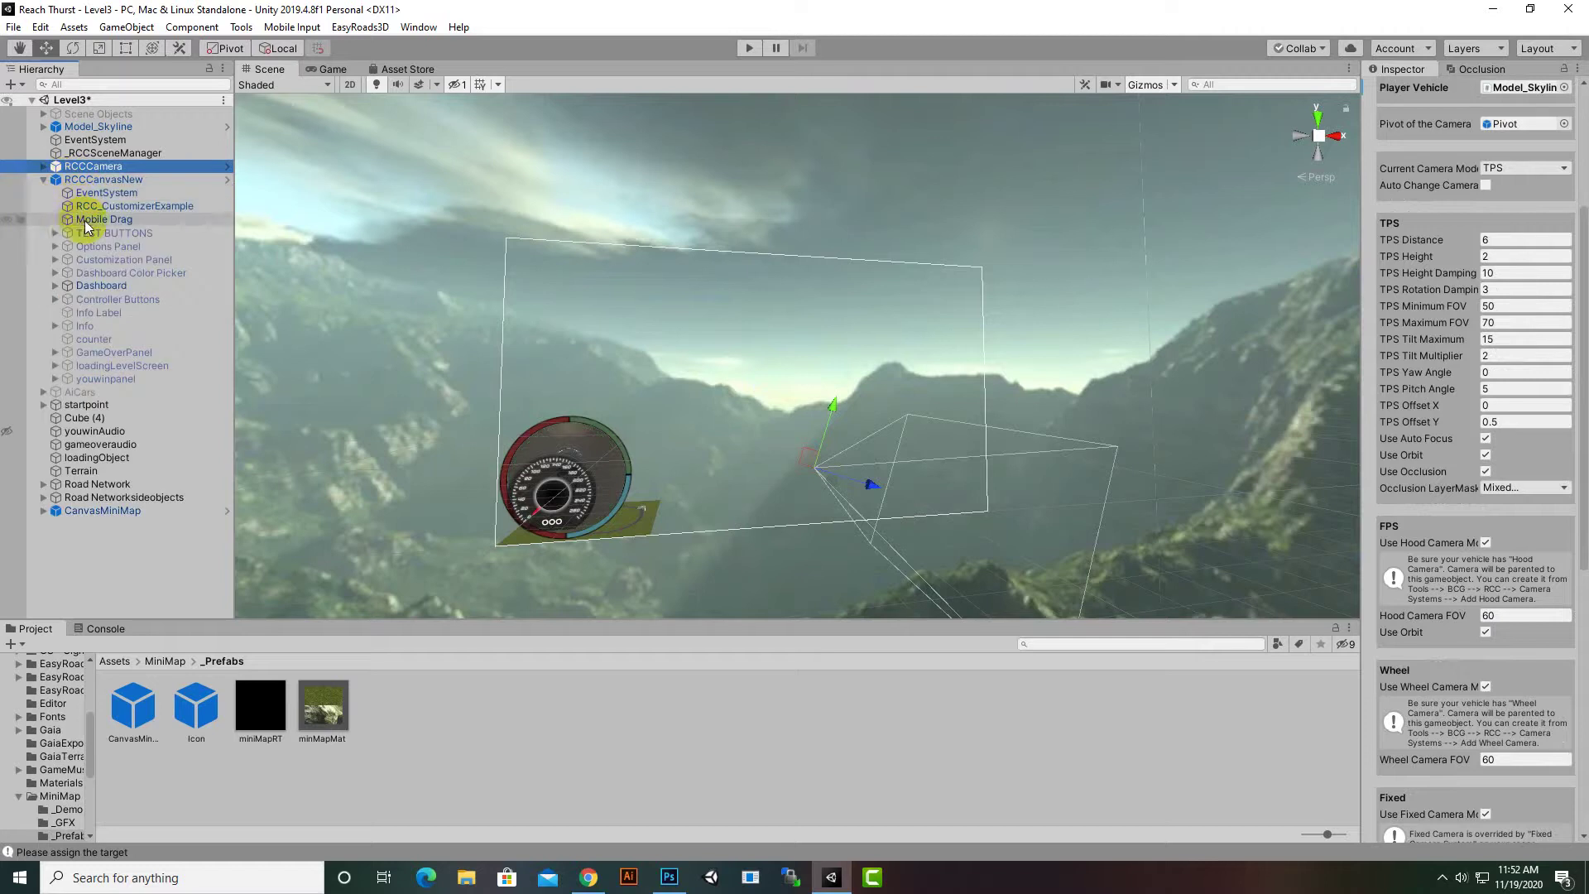
pyautogui.click(86, 220)
pyautogui.click(96, 287)
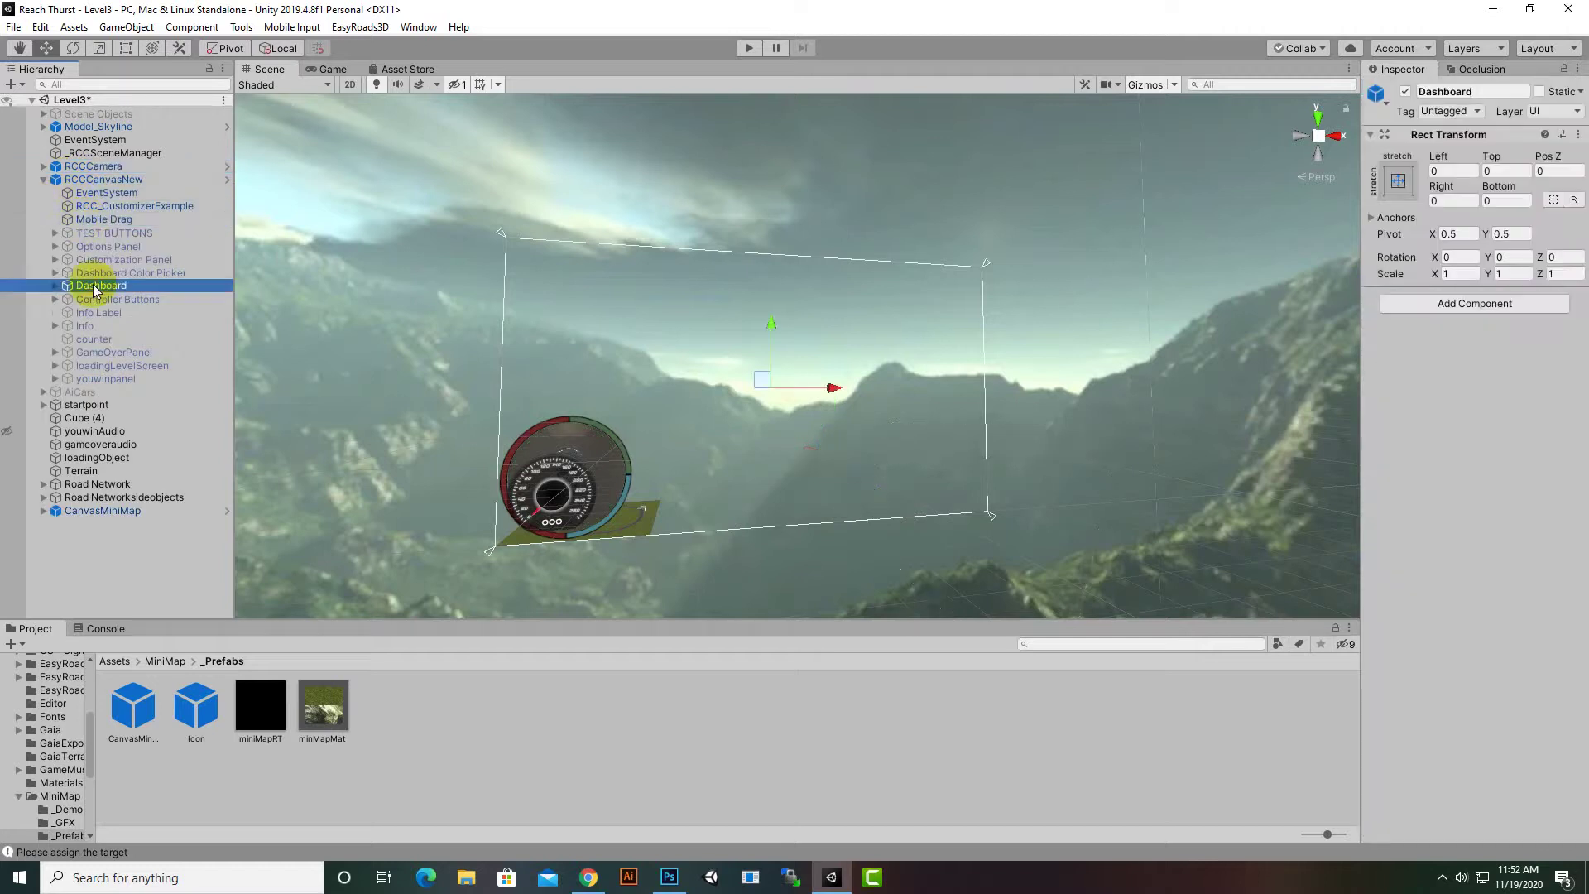
pyautogui.click(571, 517)
pyautogui.click(577, 525)
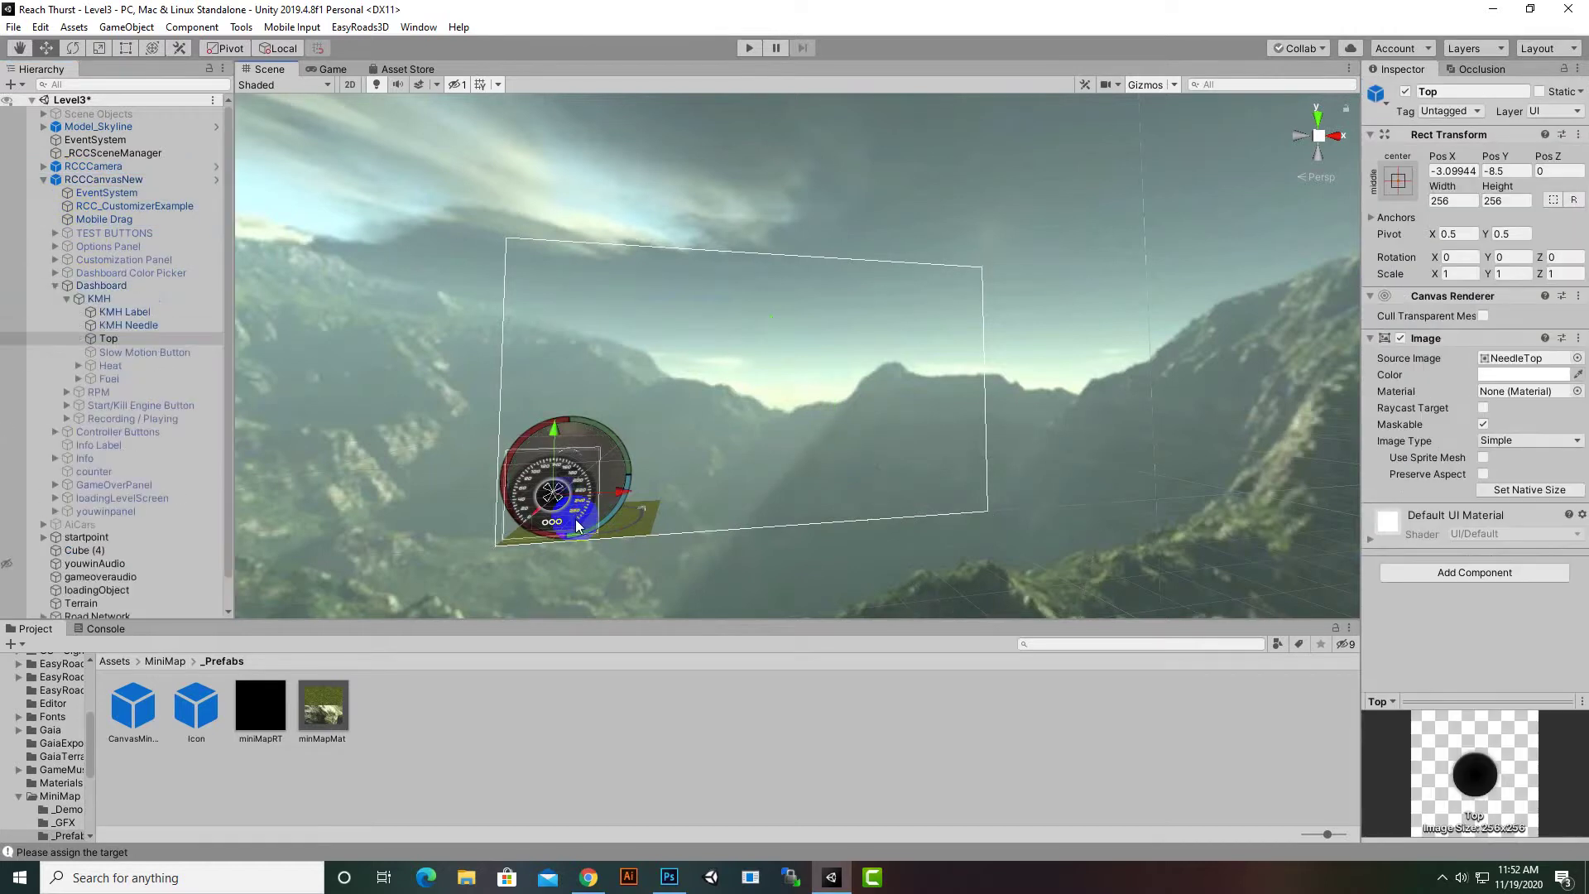
pyautogui.click(131, 286)
pyautogui.moveTo(828, 388); pyautogui.dragTo(874, 397)
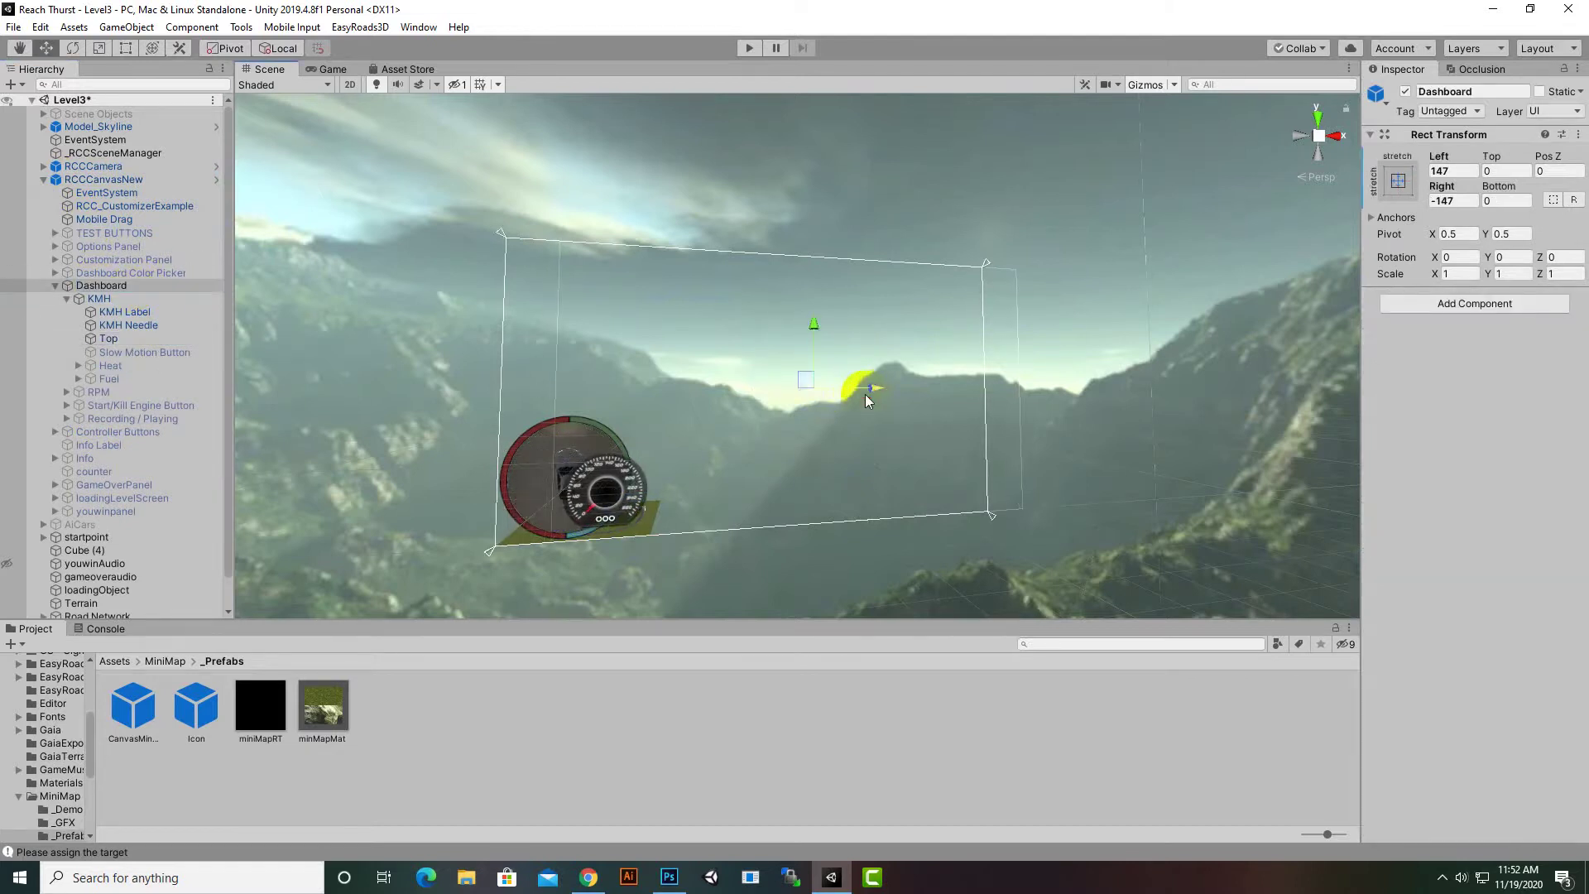
pyautogui.hotkey('ctrl', 'z')
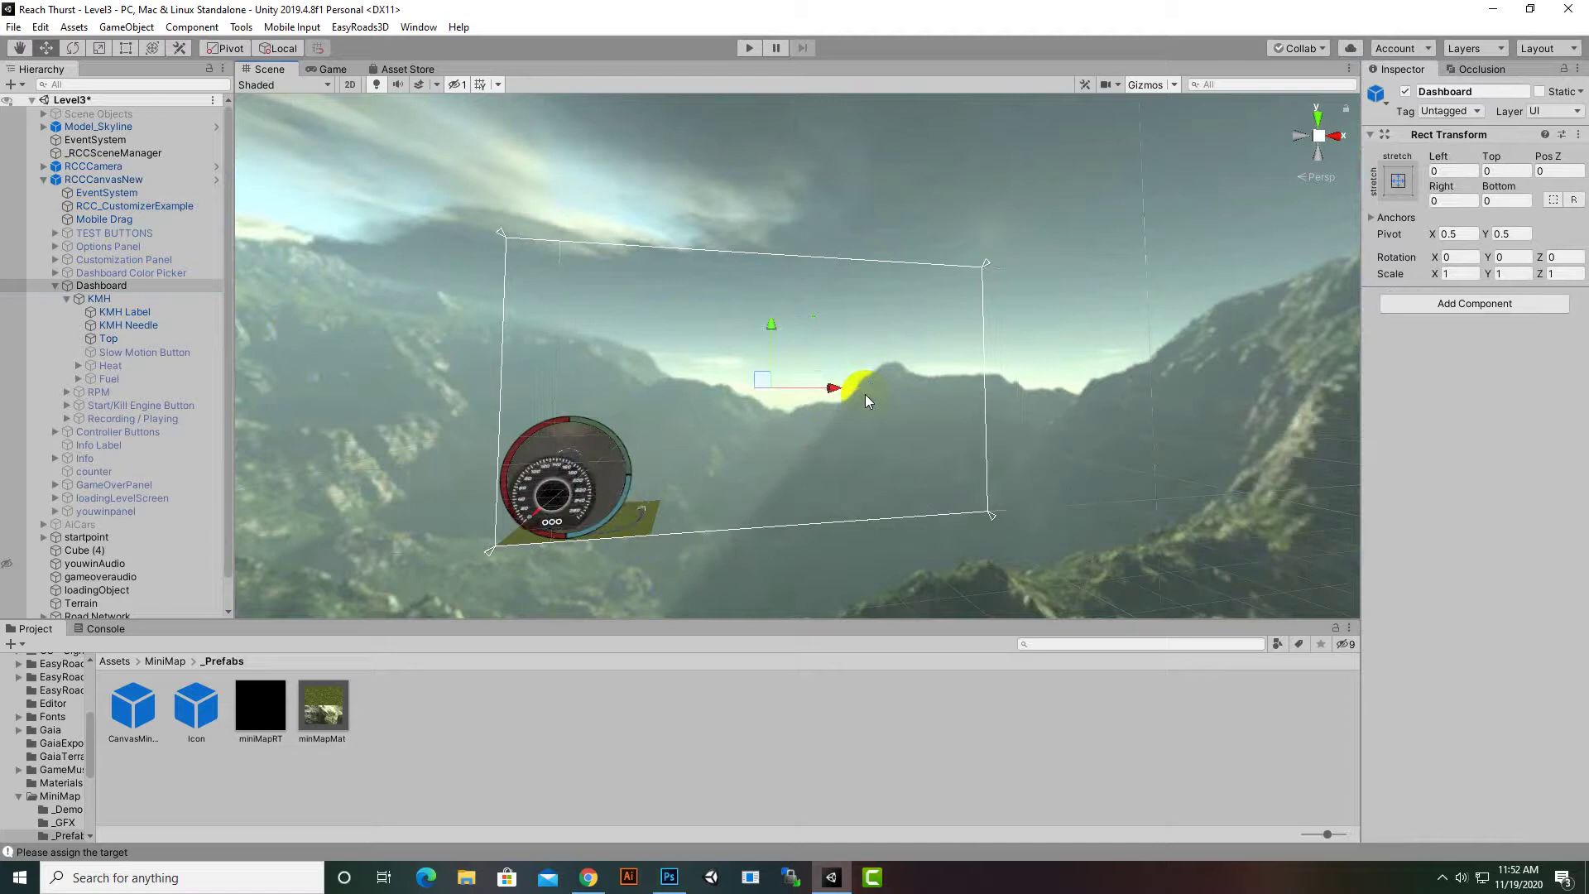
# Move the KMH speedometer to the canvas's right side and anchor it bottom-right
pyautogui.click(100, 299)
pyautogui.moveTo(532, 445); pyautogui.dragTo(1103, 580)
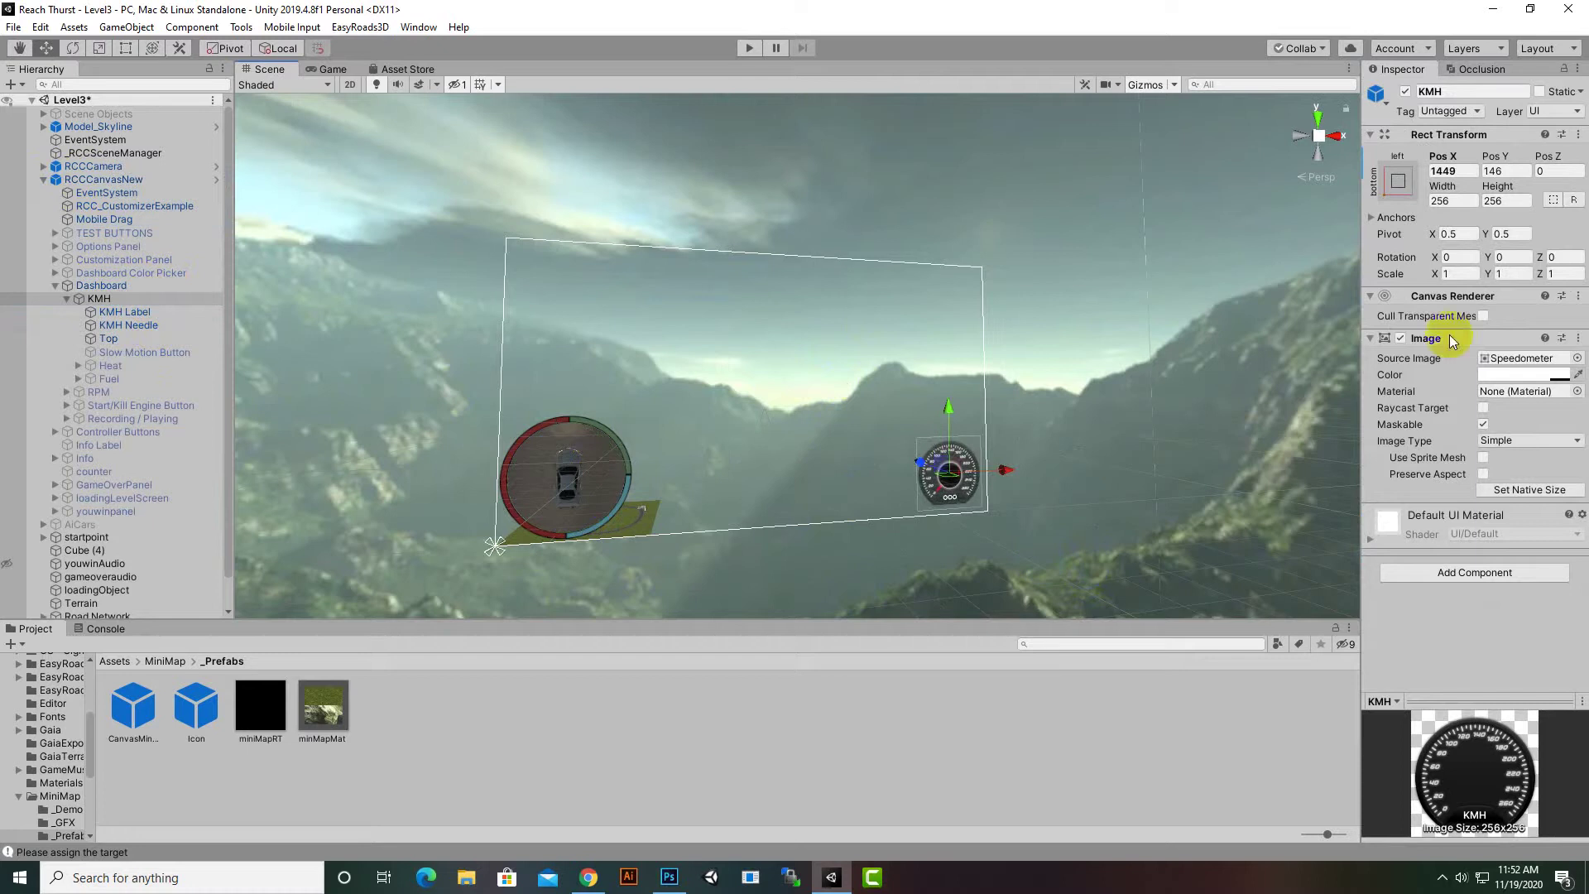
pyautogui.click(1399, 182)
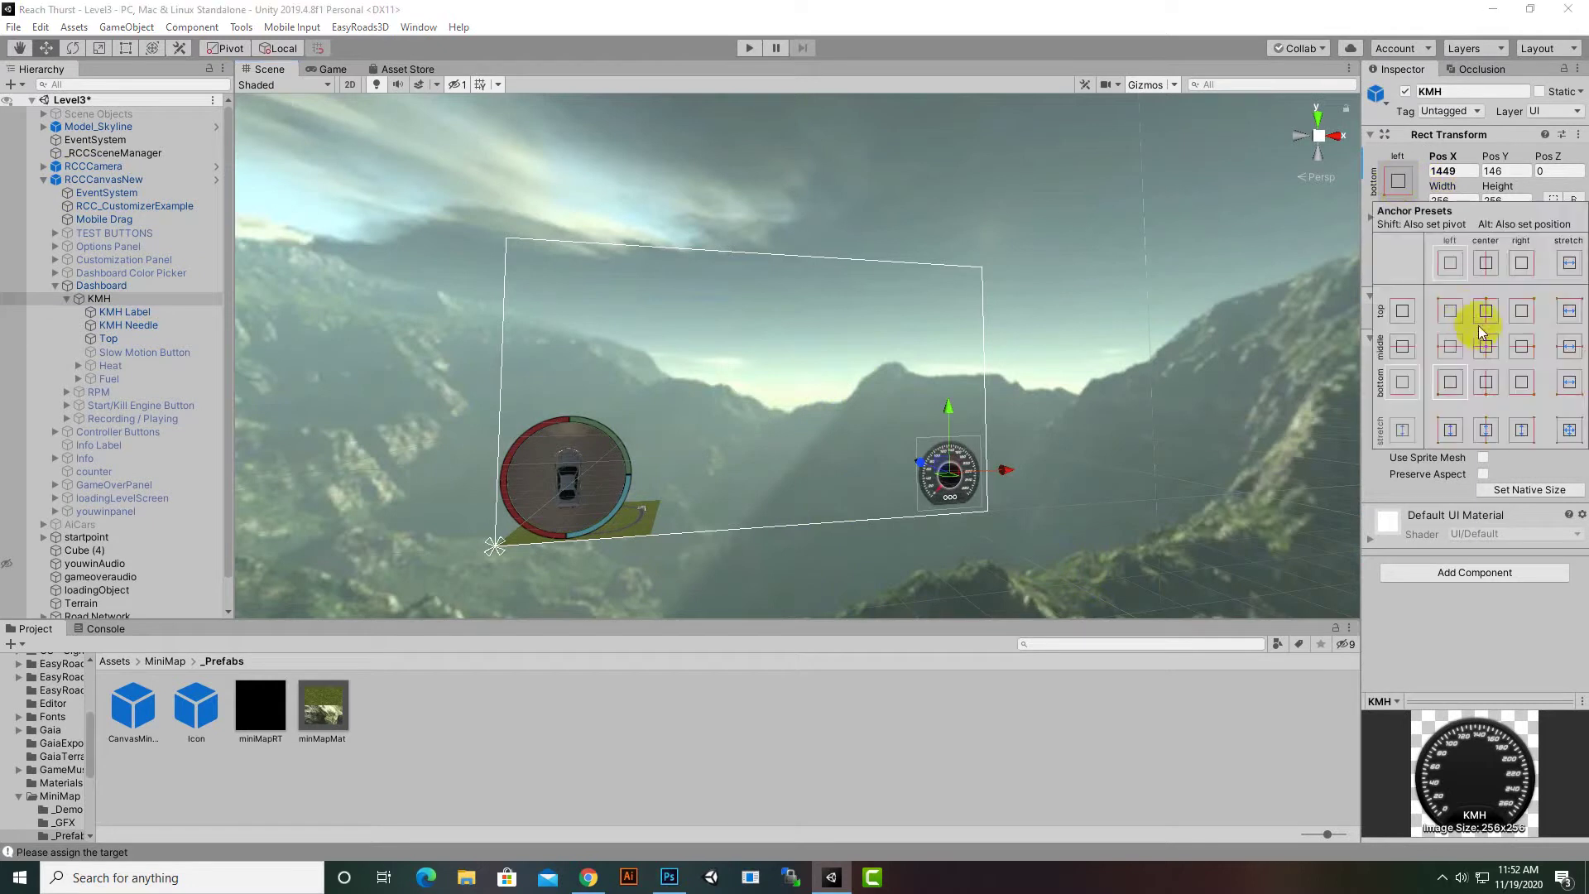
pyautogui.click(1522, 382)
pyautogui.scroll(-2, 1147, 496)
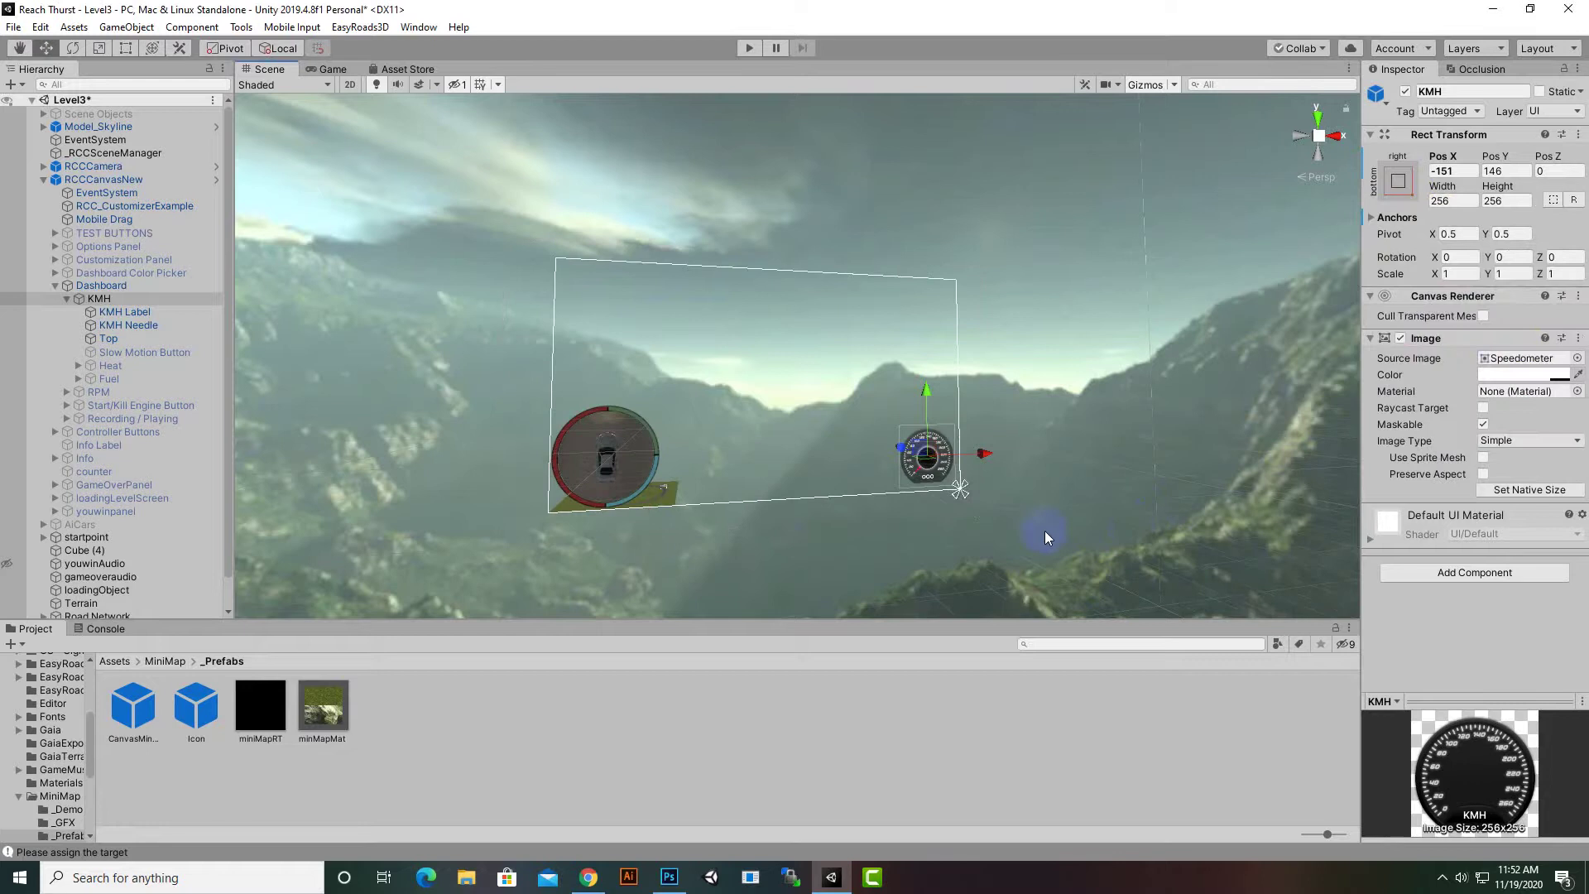
pyautogui.scroll(2, 952, 532)
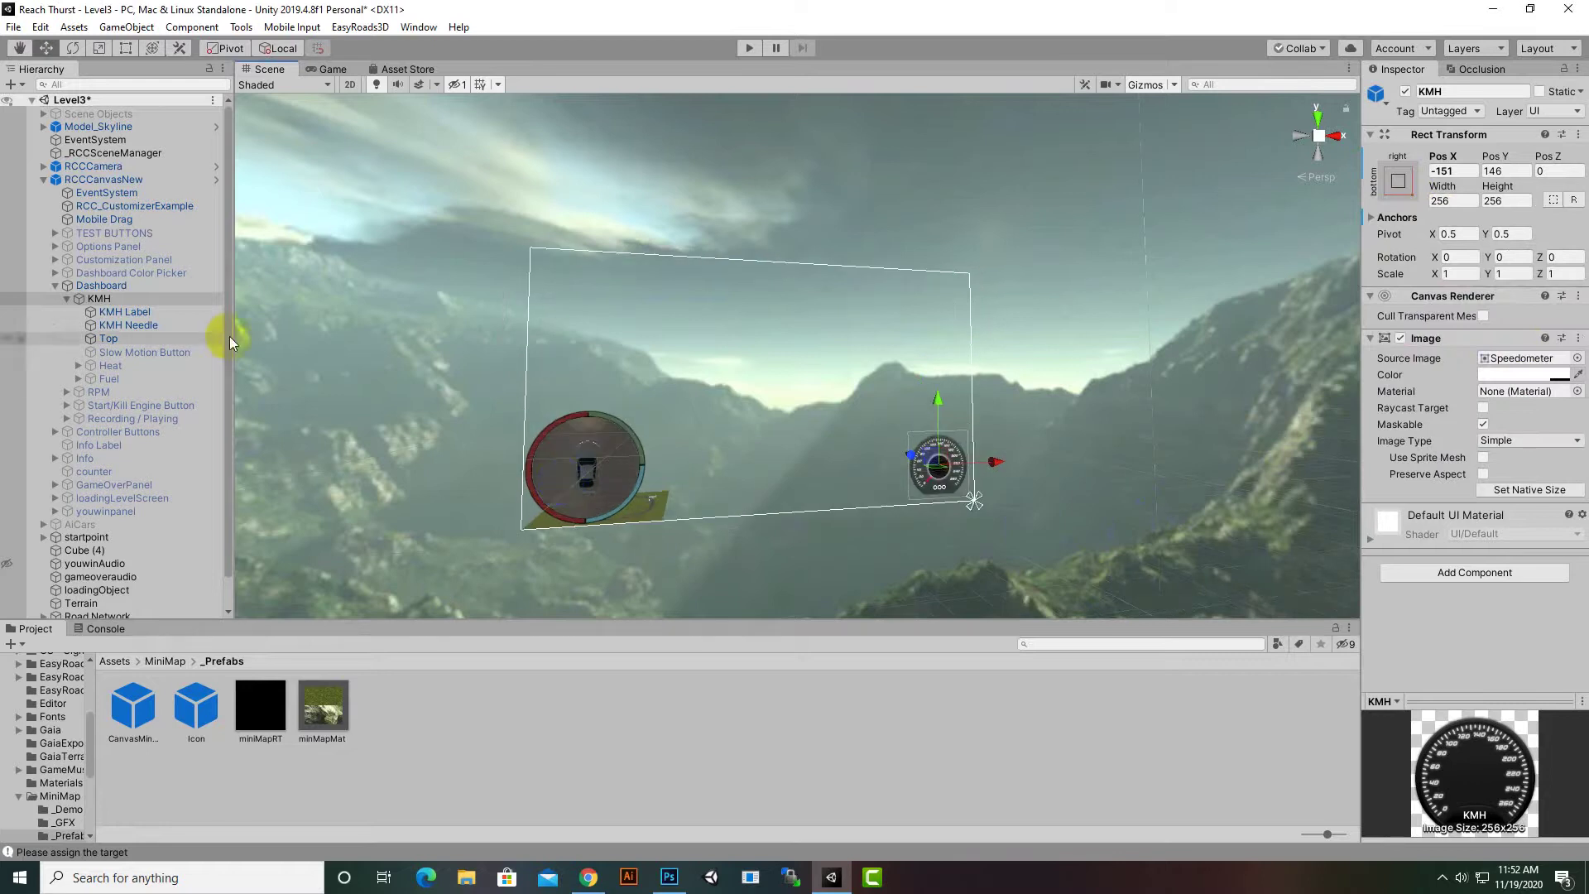
# Select CanvasMiniMap and scrub the Mini Map Controller Cam Size to 72.27
pyautogui.click(43, 179)
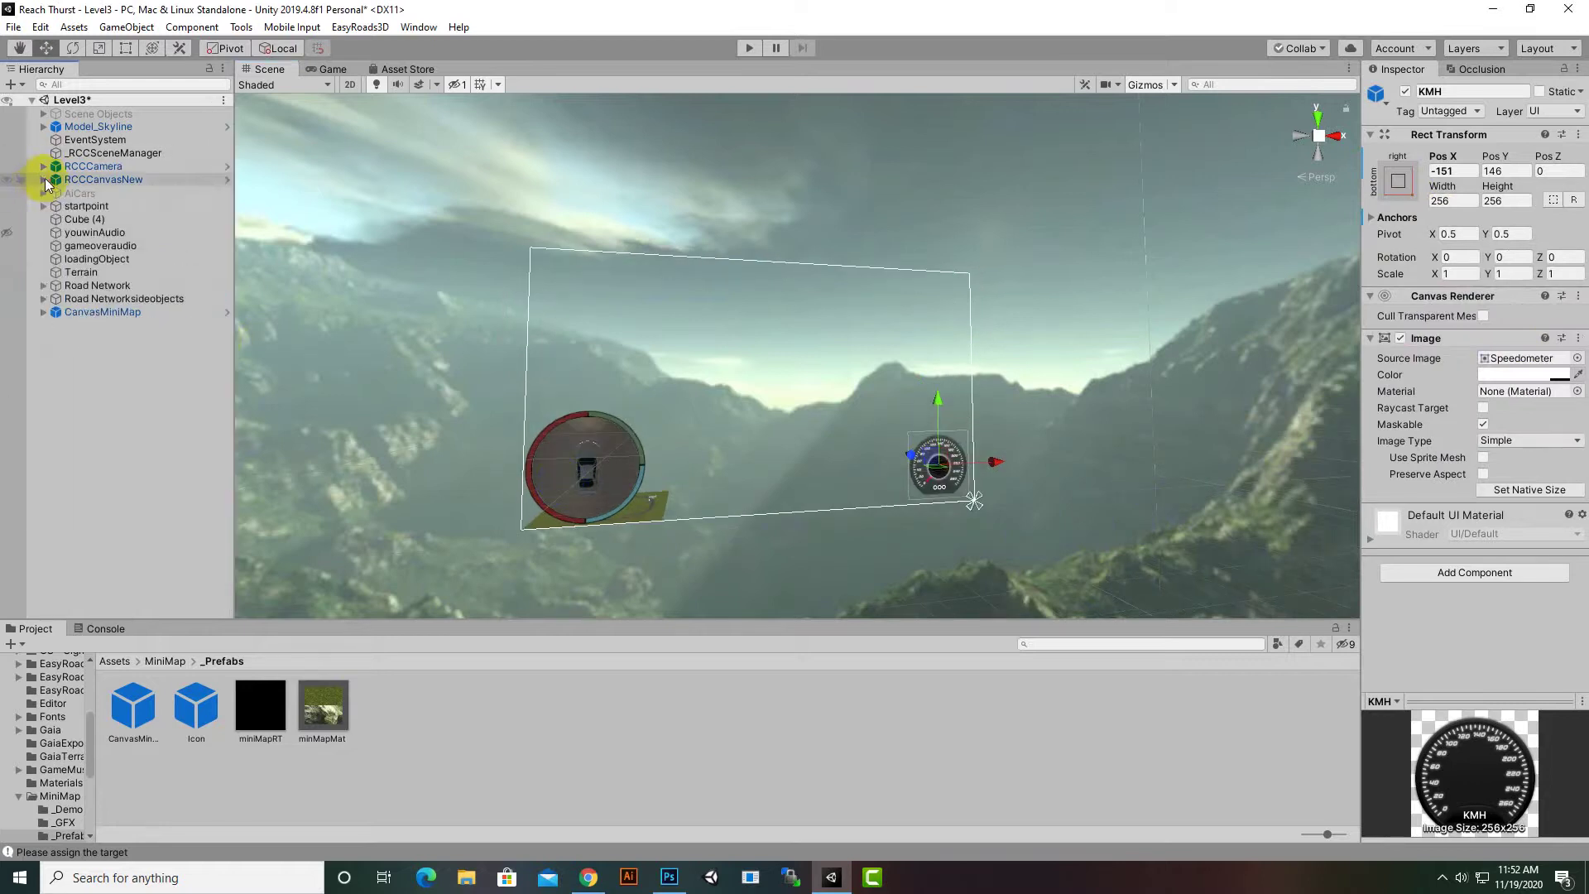
pyautogui.click(101, 312)
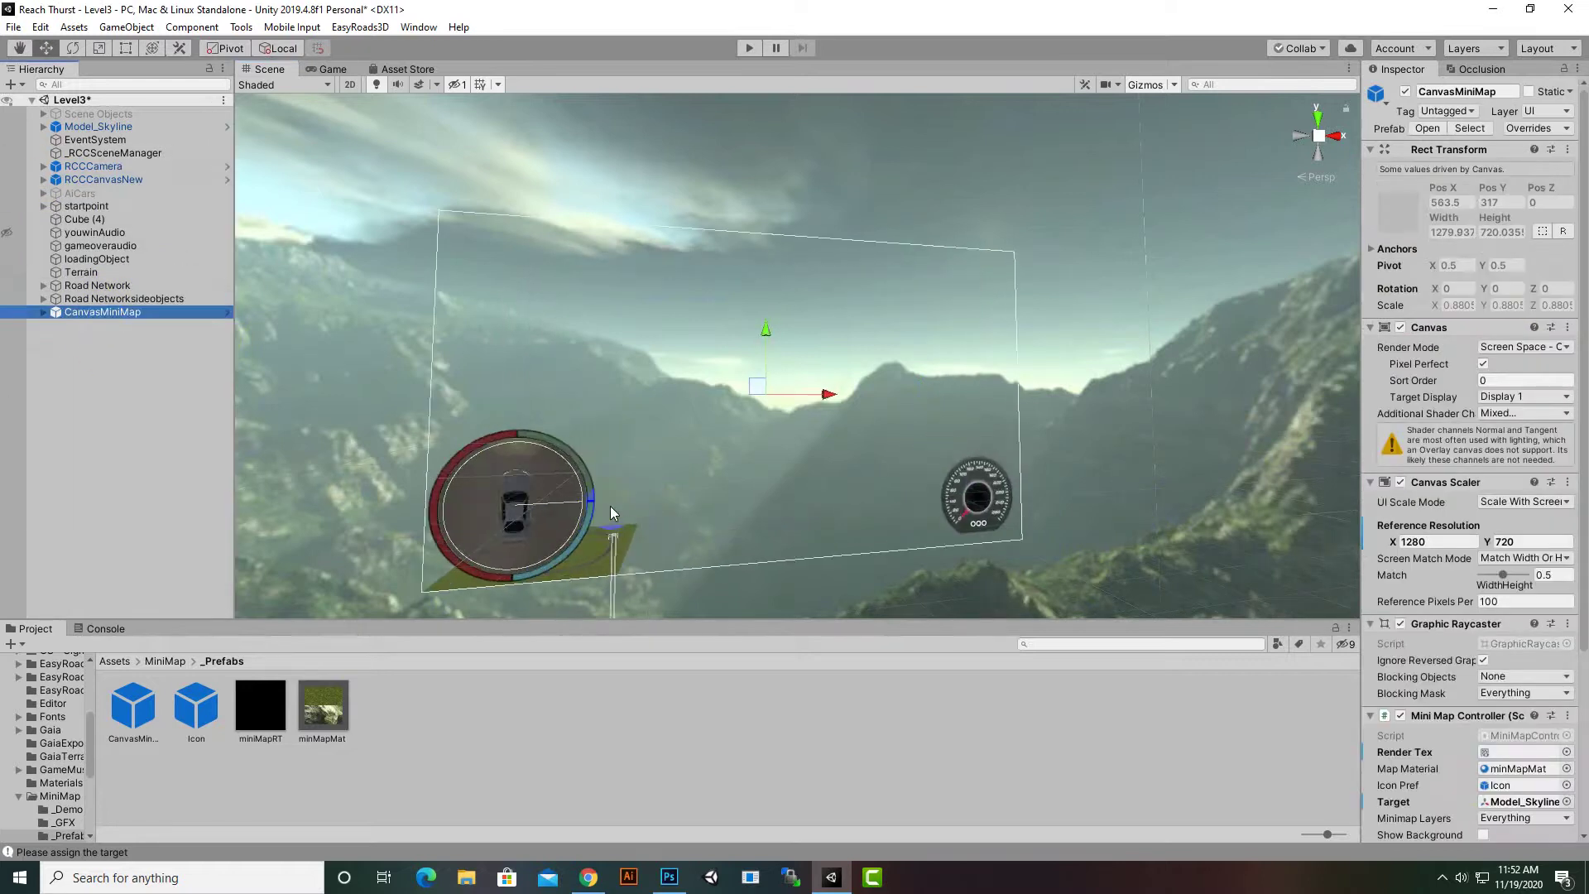
pyautogui.scroll(4, 602, 502)
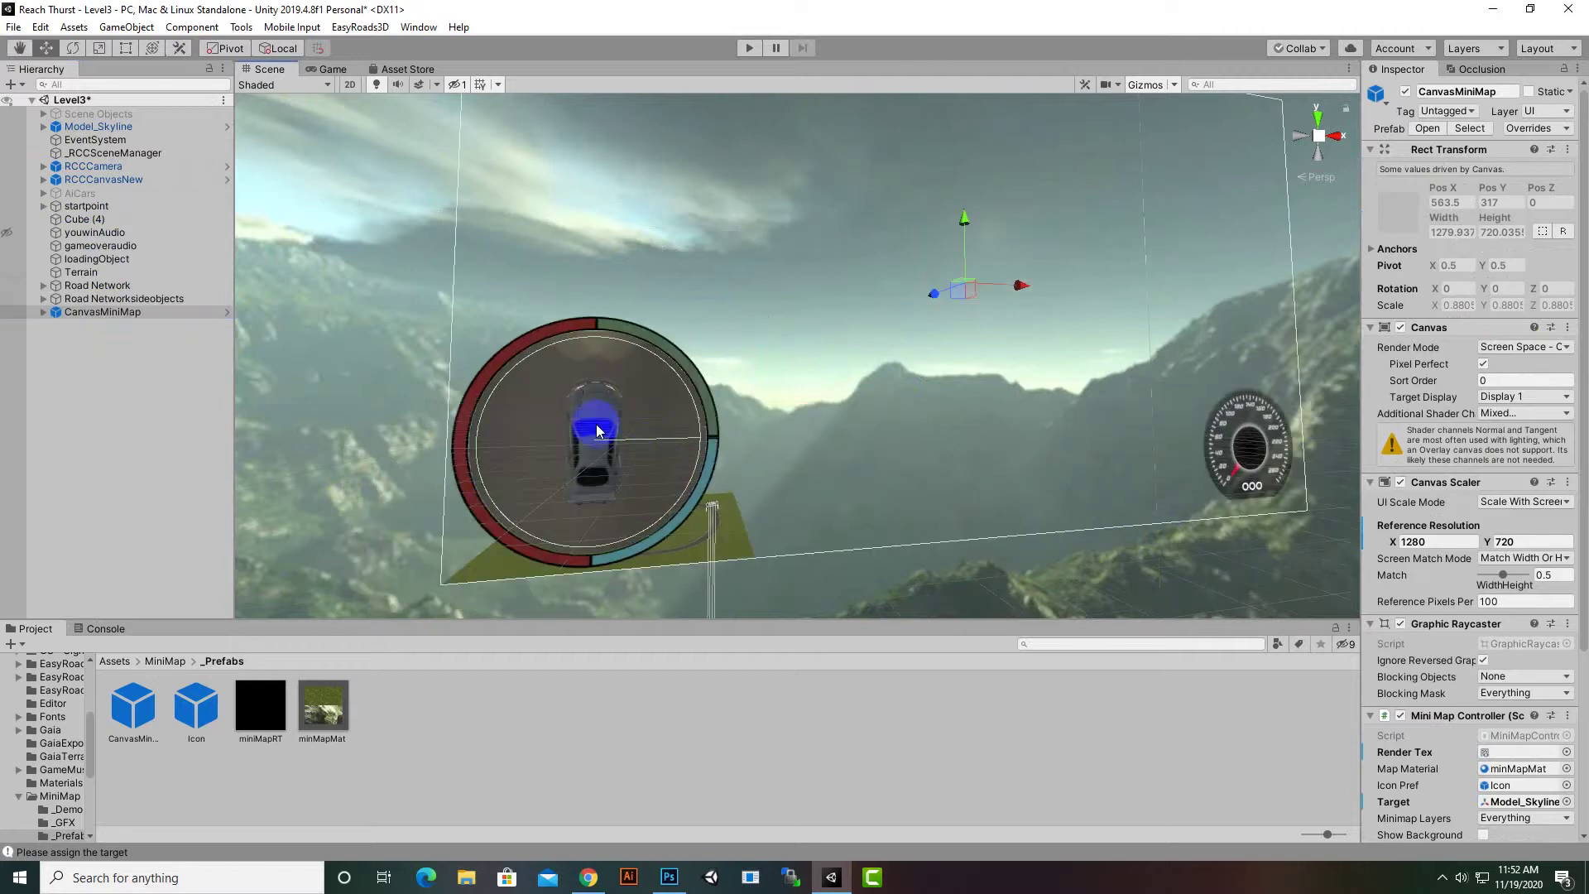
pyautogui.click(1582, 659)
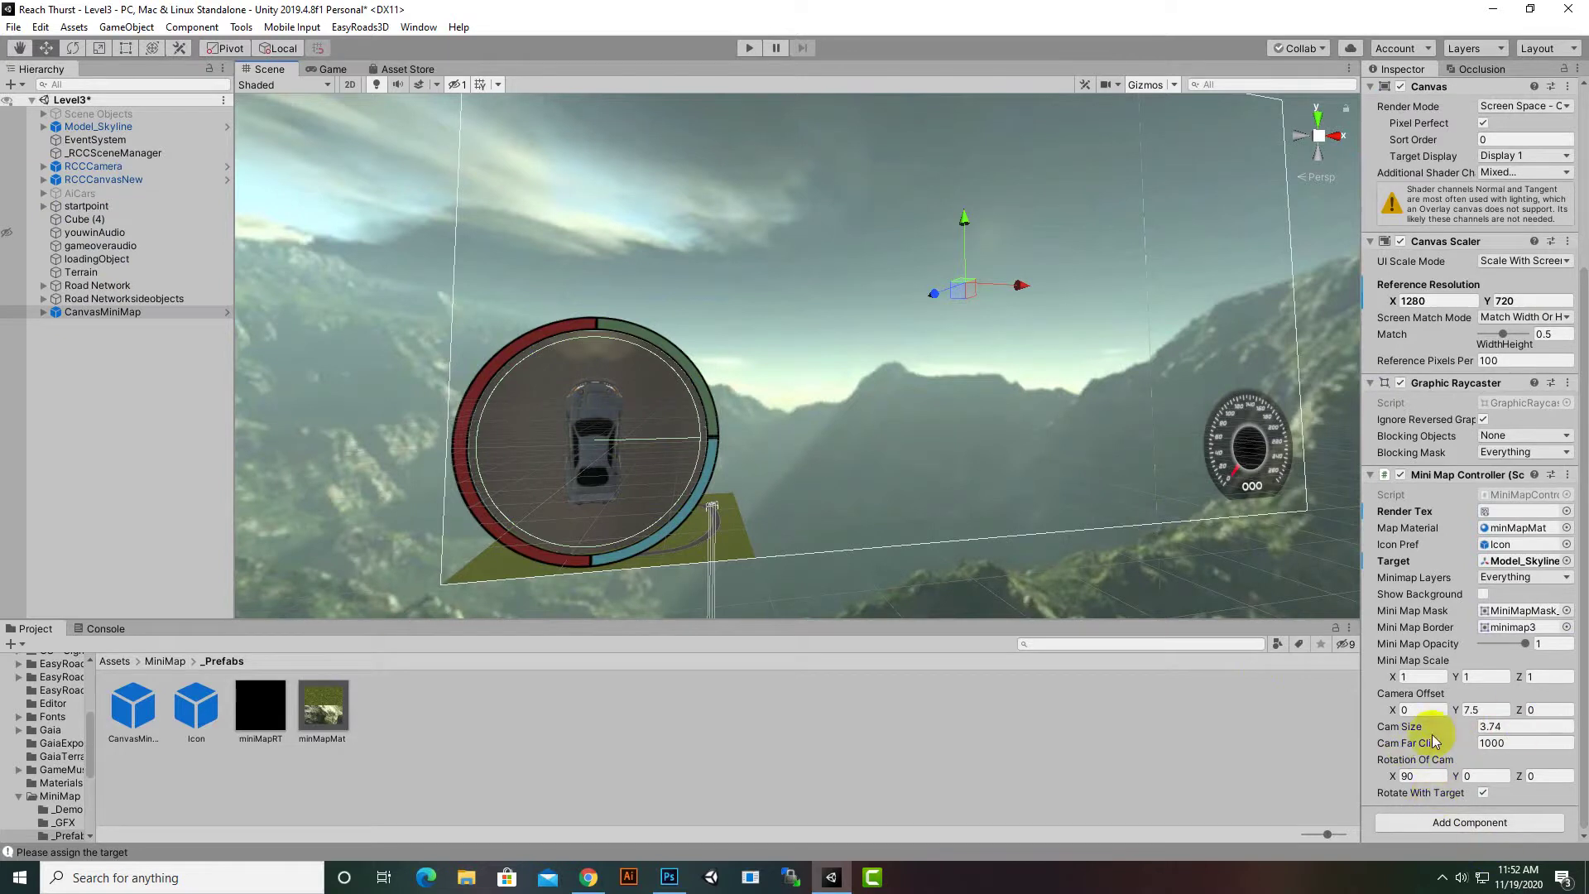
pyautogui.moveTo(1461, 727); pyautogui.dragTo(190, 844)
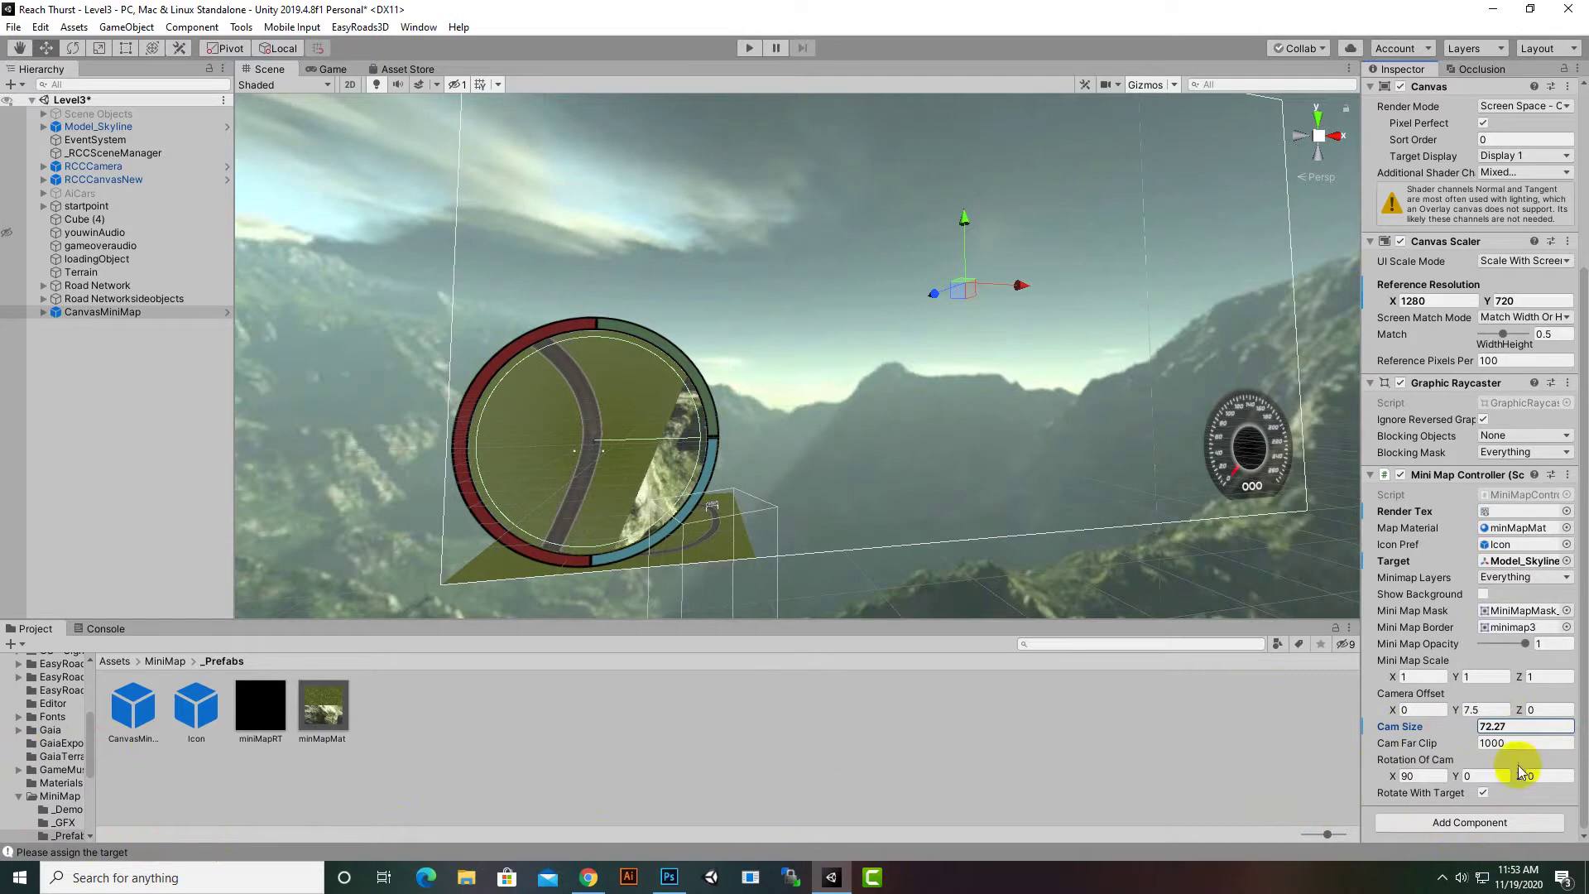
pyautogui.scroll(3, 867, 519)
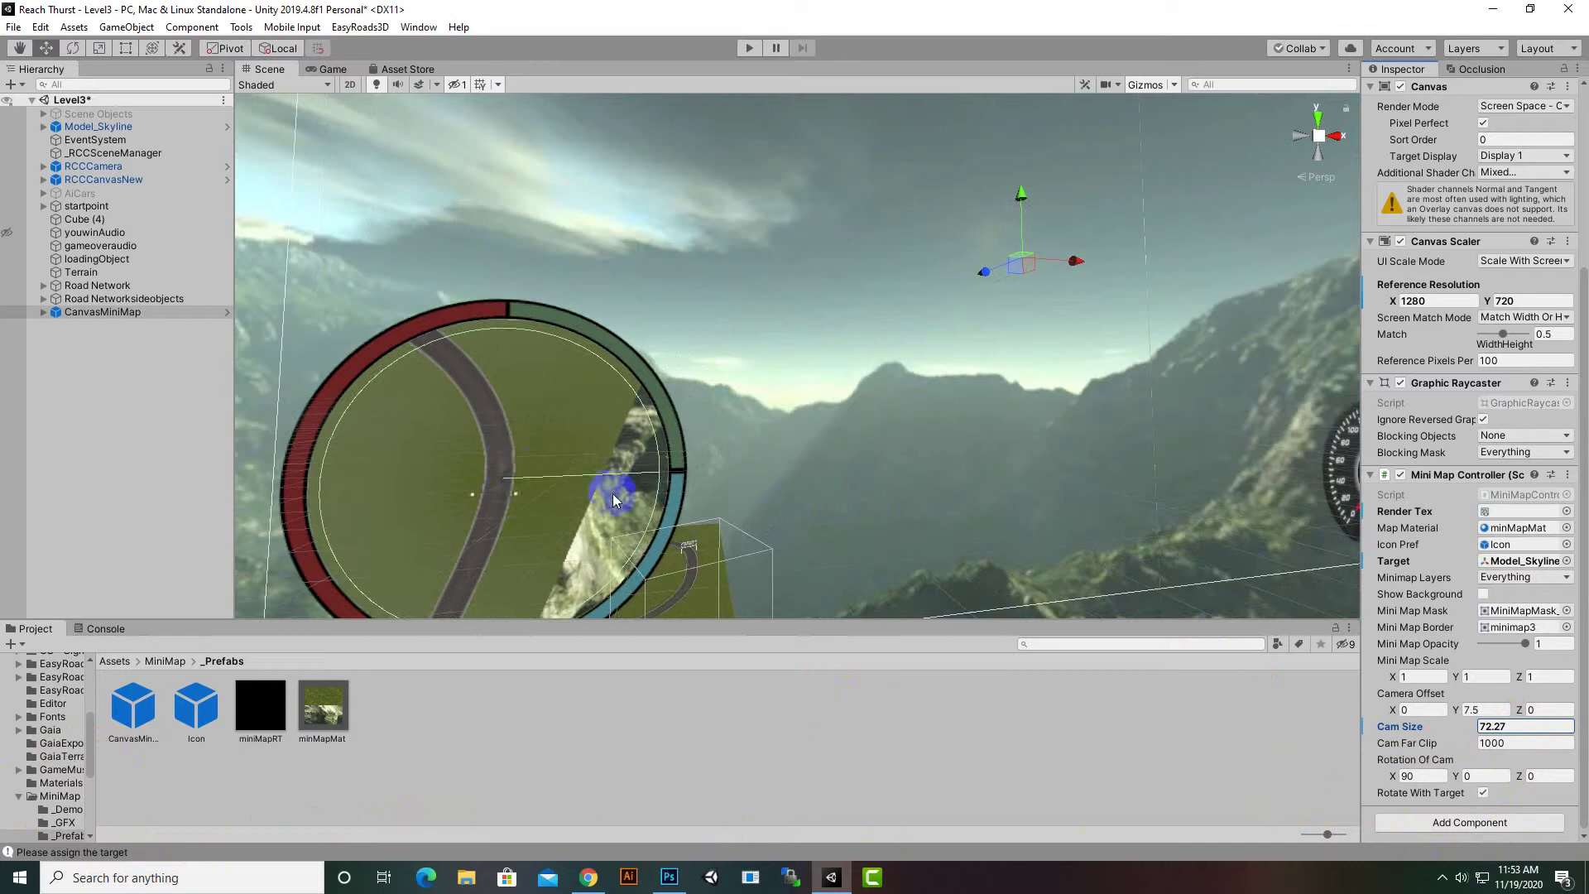
pyautogui.scroll(1, 617, 485)
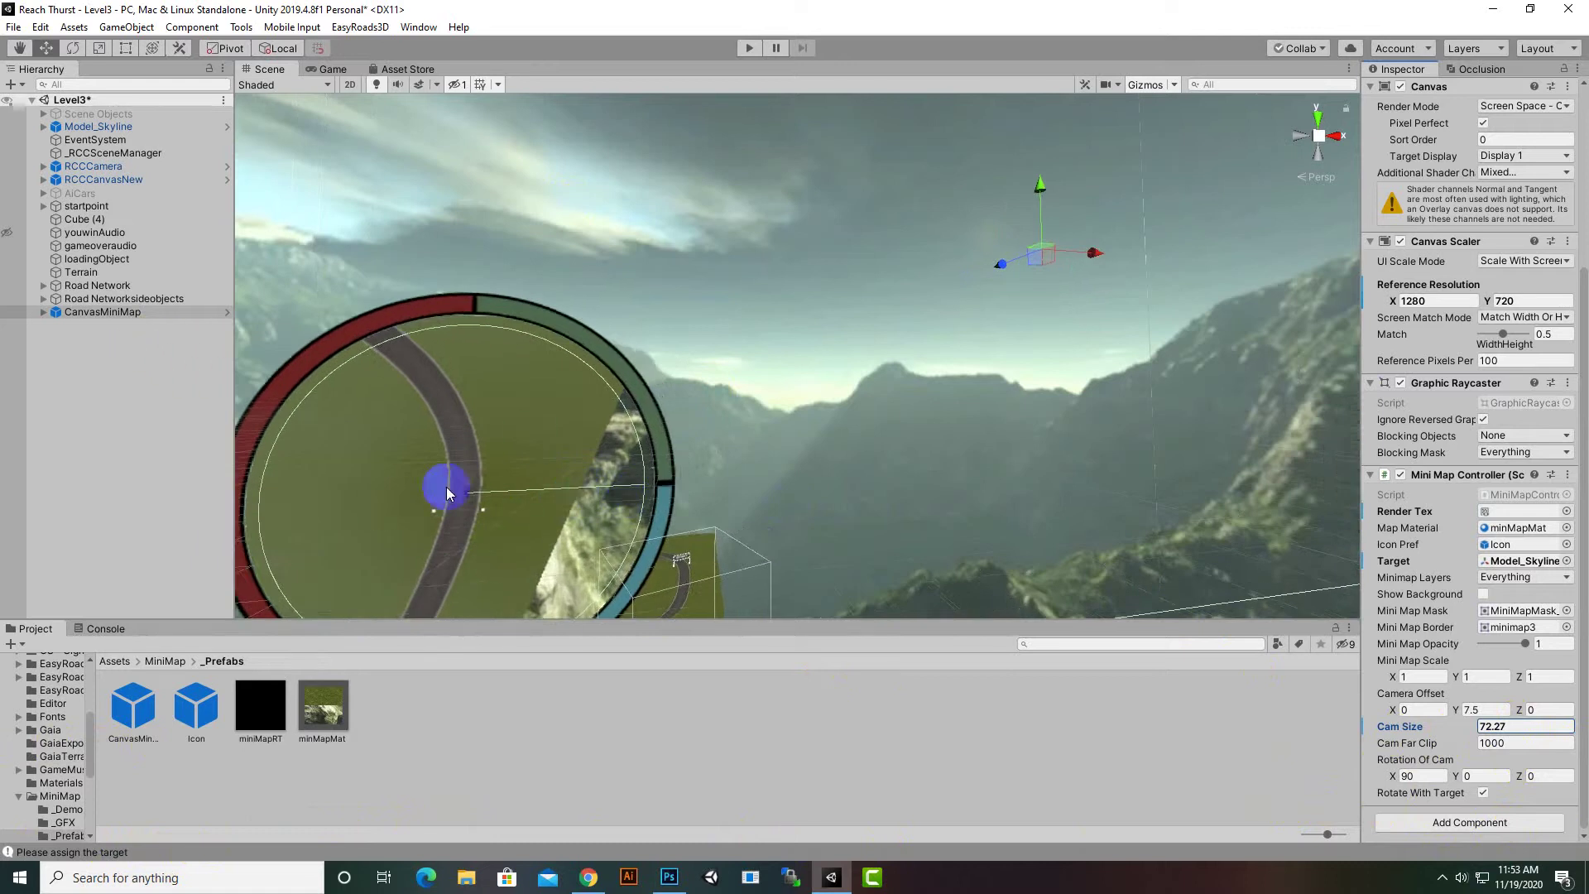
# Add a Mini Map Component to Model_Skyline by searching 'mi' in Add Component
pyautogui.click(86, 127)
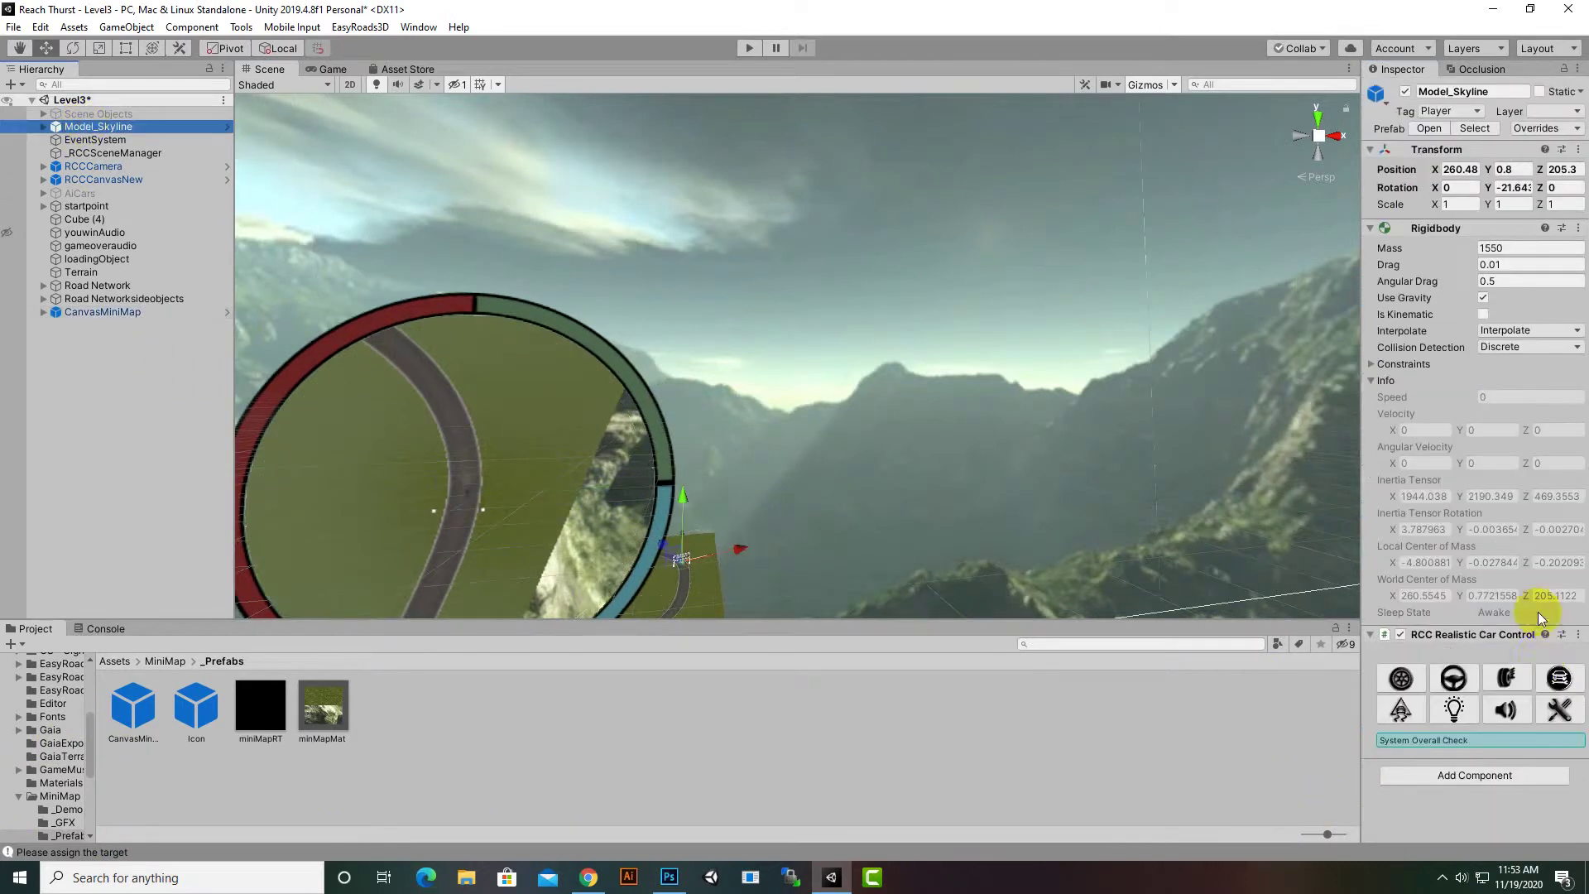
pyautogui.click(1455, 776)
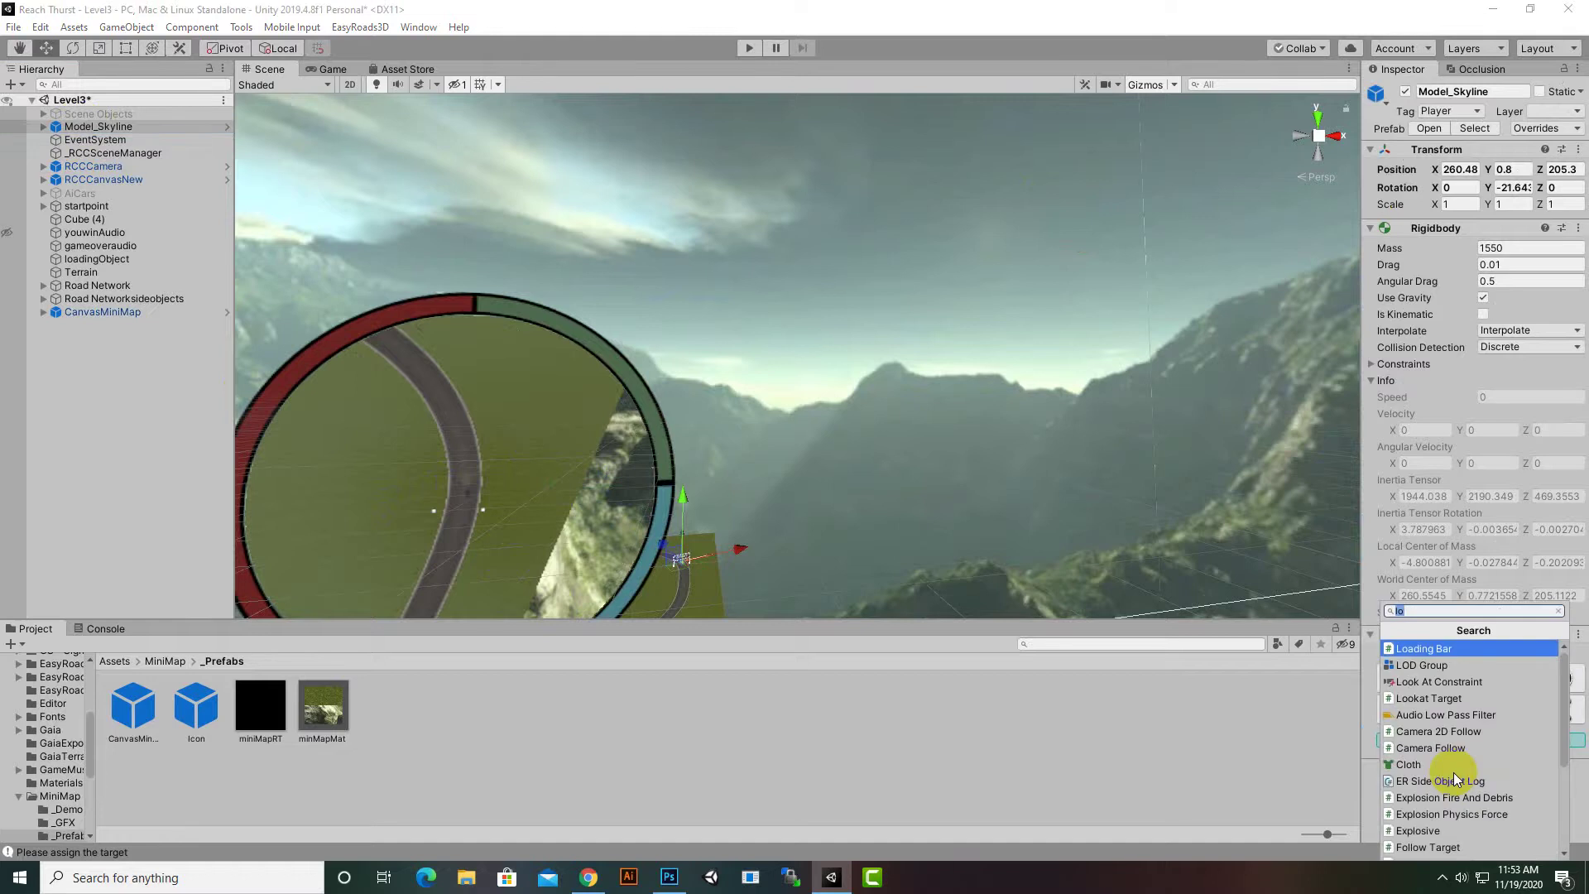
pyautogui.write('mi')
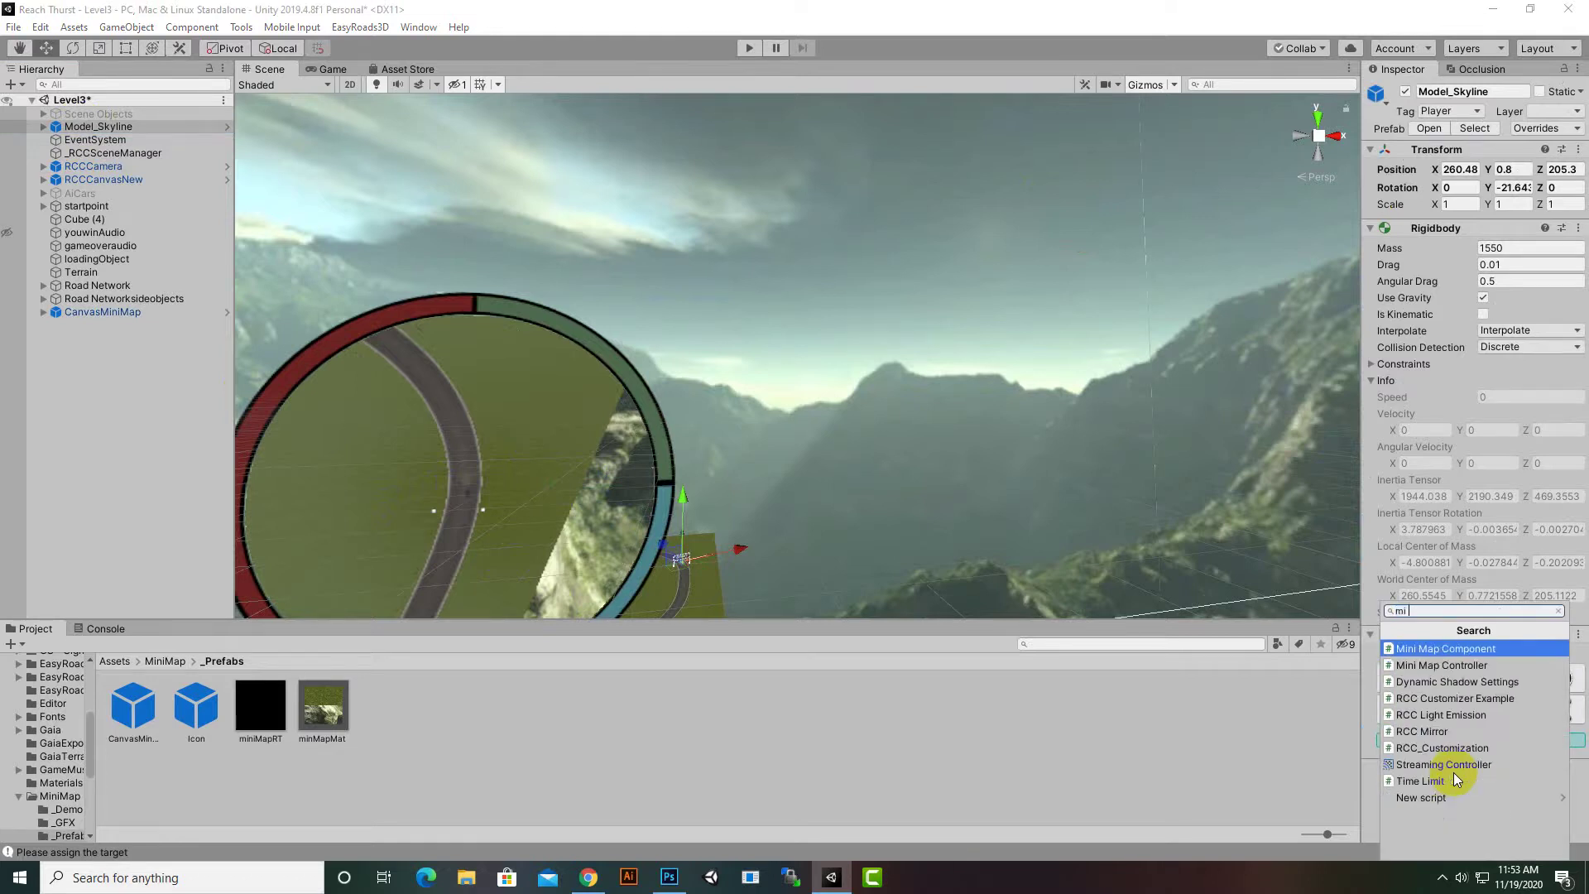
pyautogui.click(1448, 651)
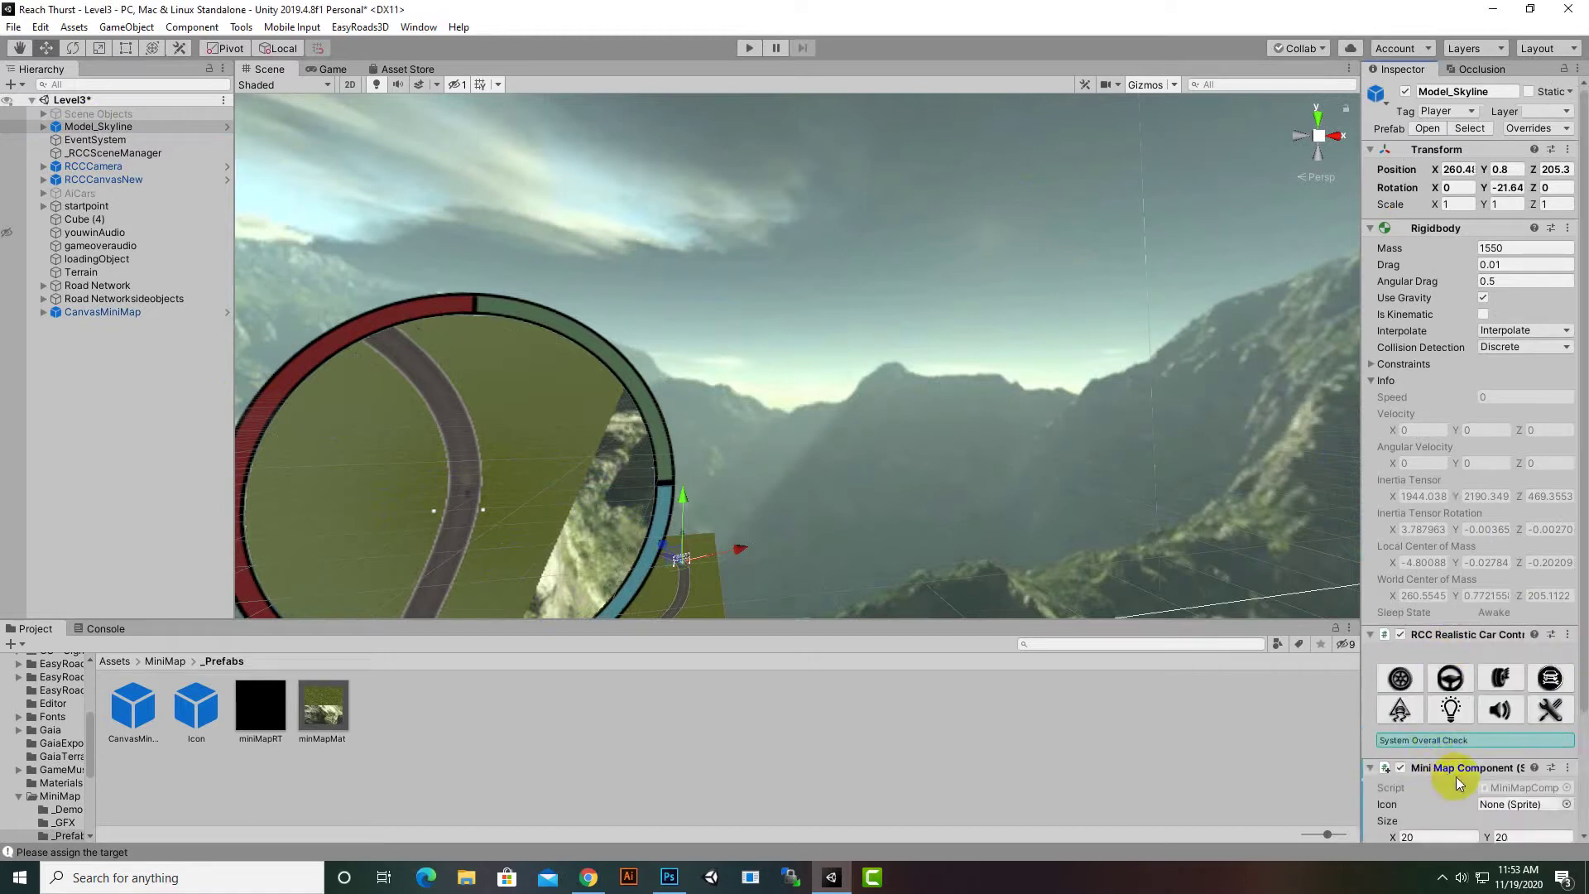
pyautogui.scroll(-3, 1447, 776)
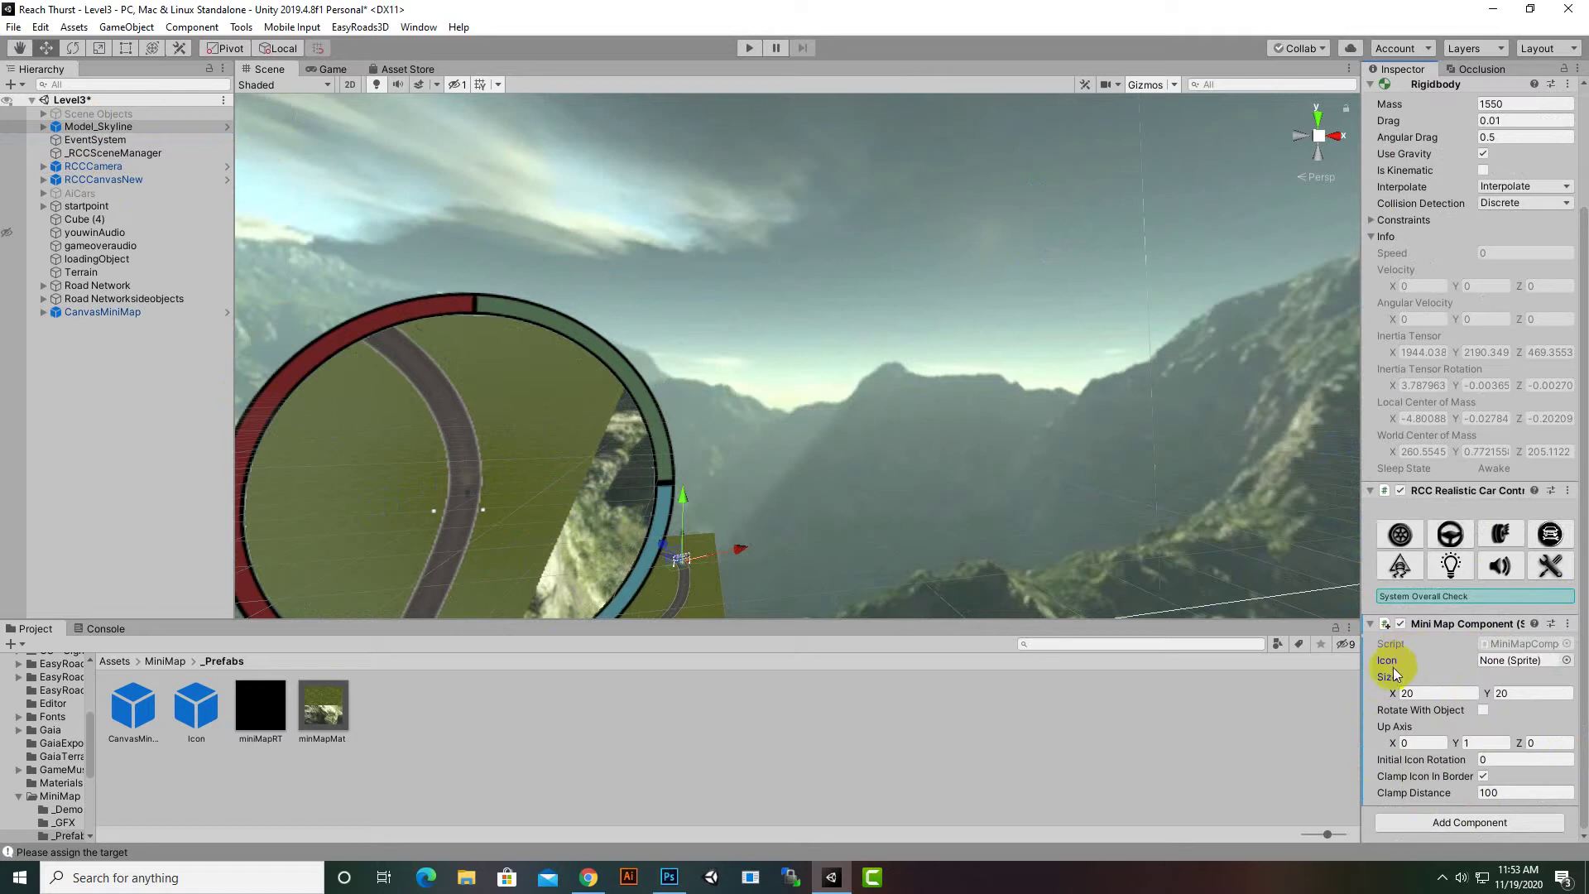
# Pick the playerIcon sprite for the car's Mini Map Component icon
pyautogui.click(1567, 660)
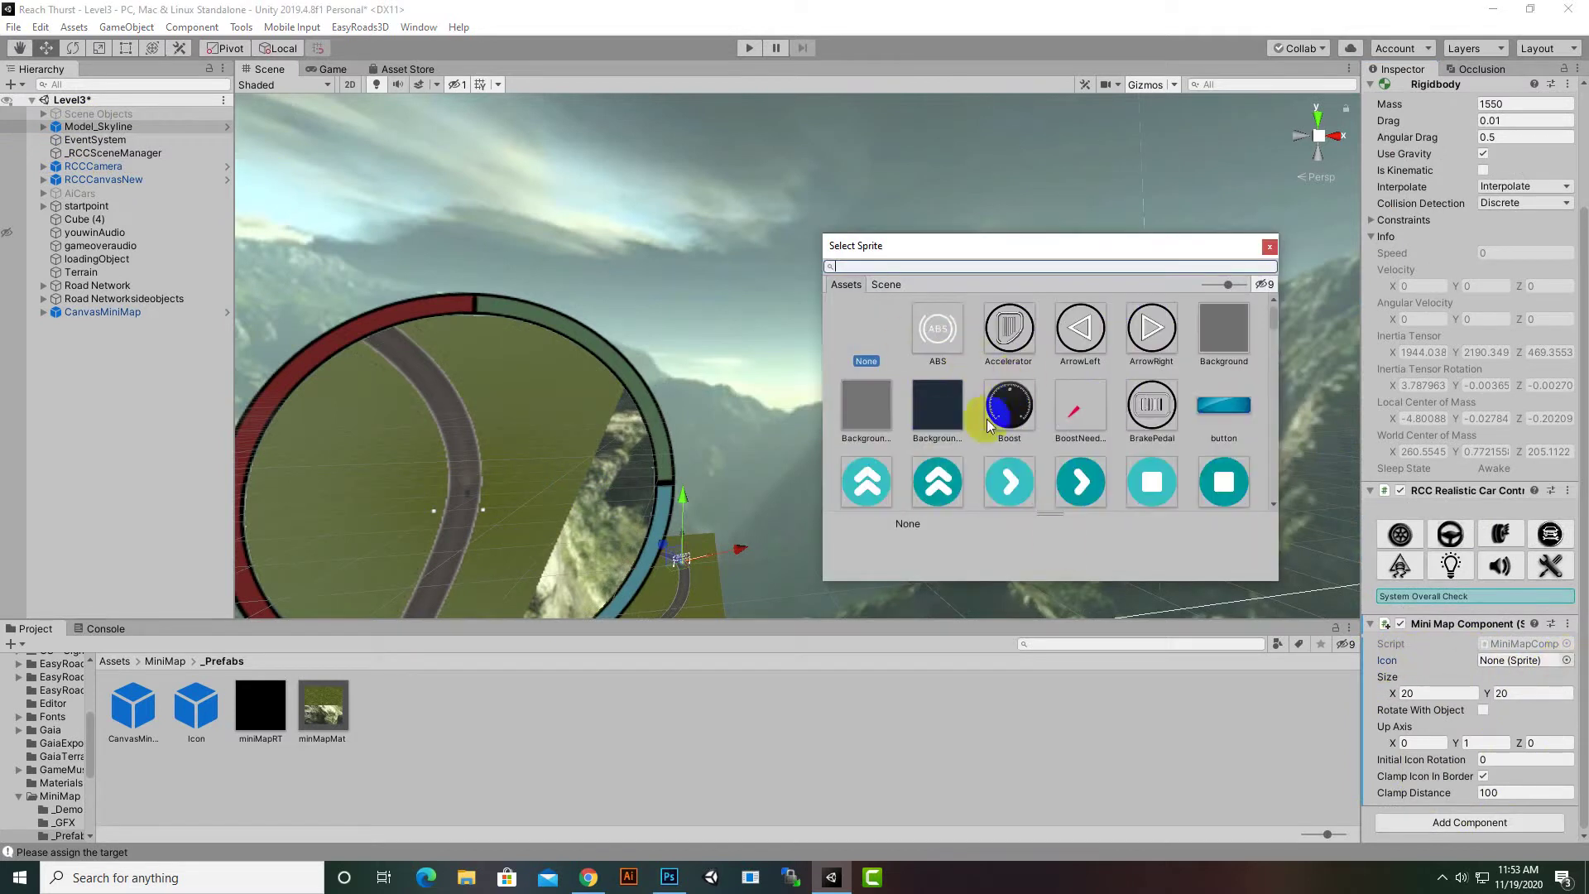
pyautogui.scroll(-4, 1085, 366)
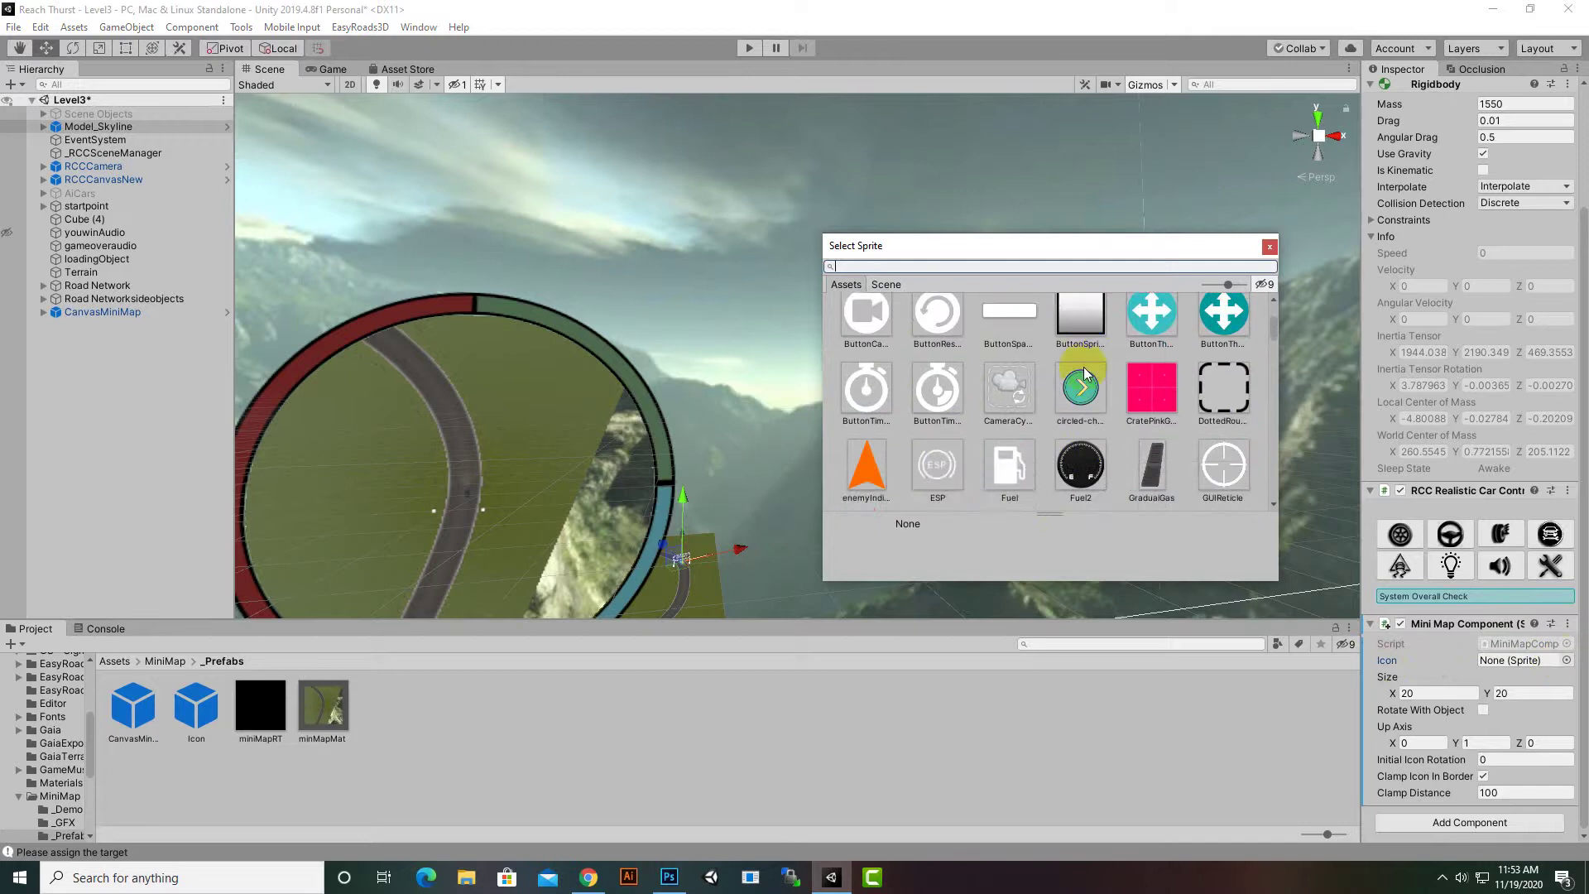
pyautogui.scroll(-6, 1084, 370)
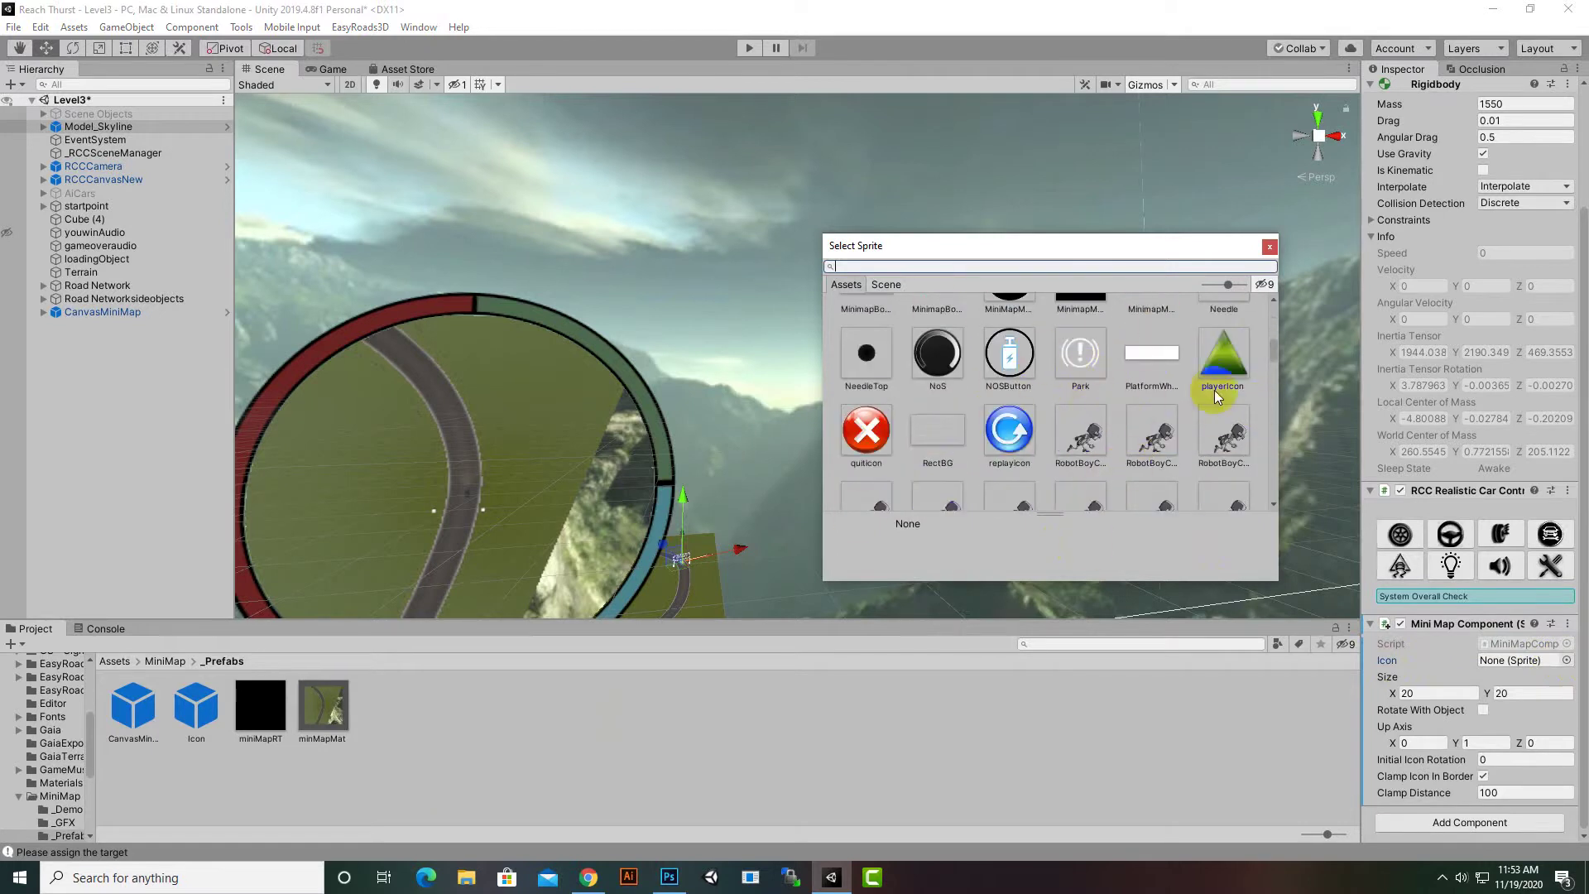
pyautogui.click(1230, 374)
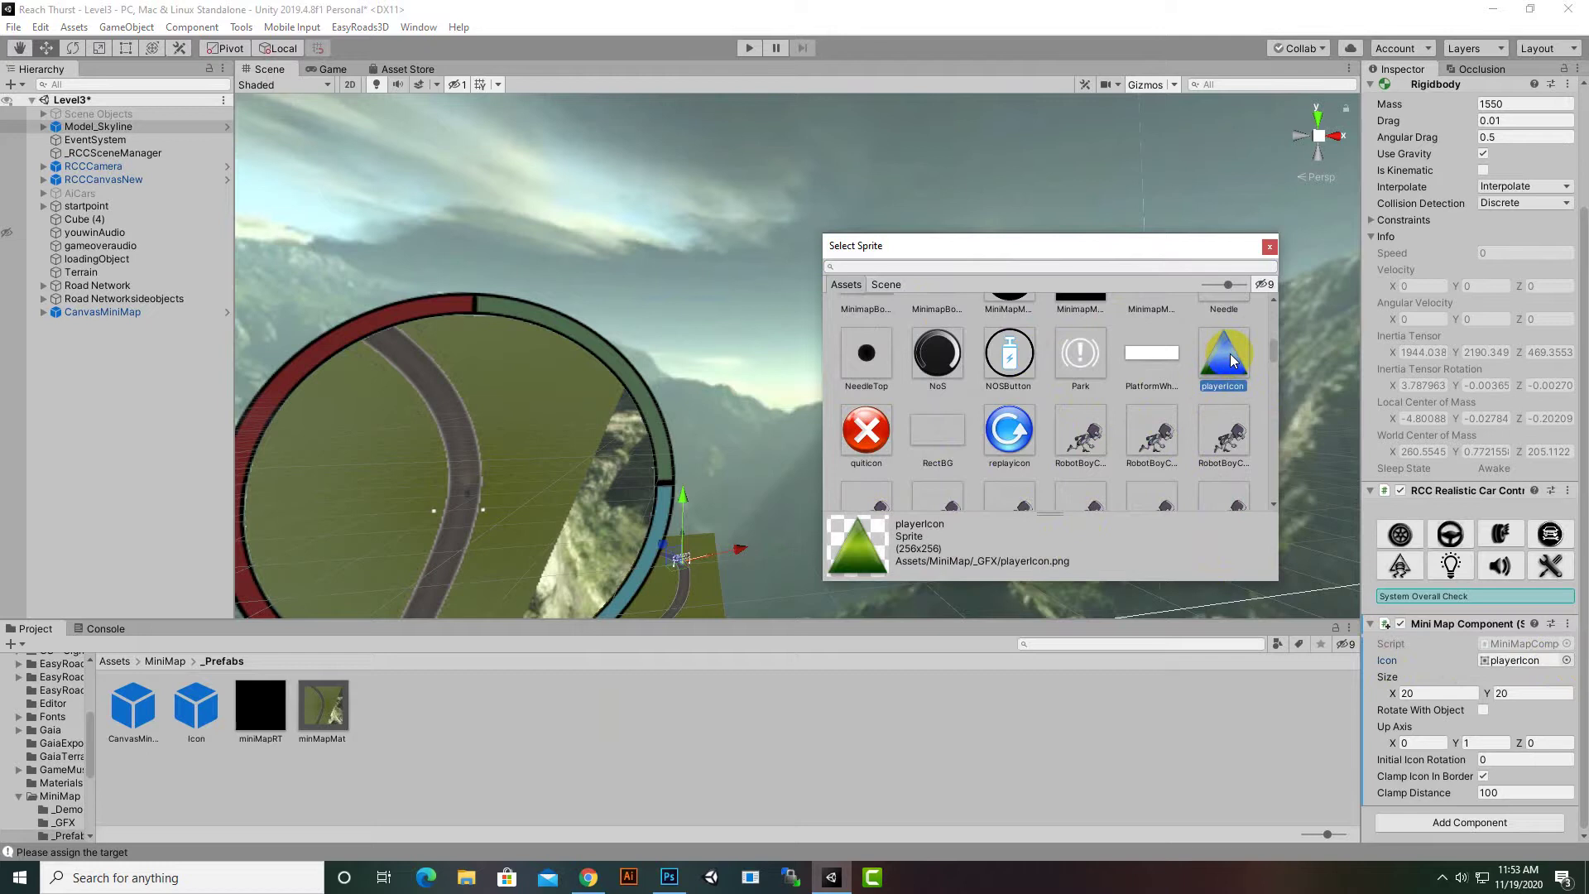
pyautogui.doubleClick(1231, 359)
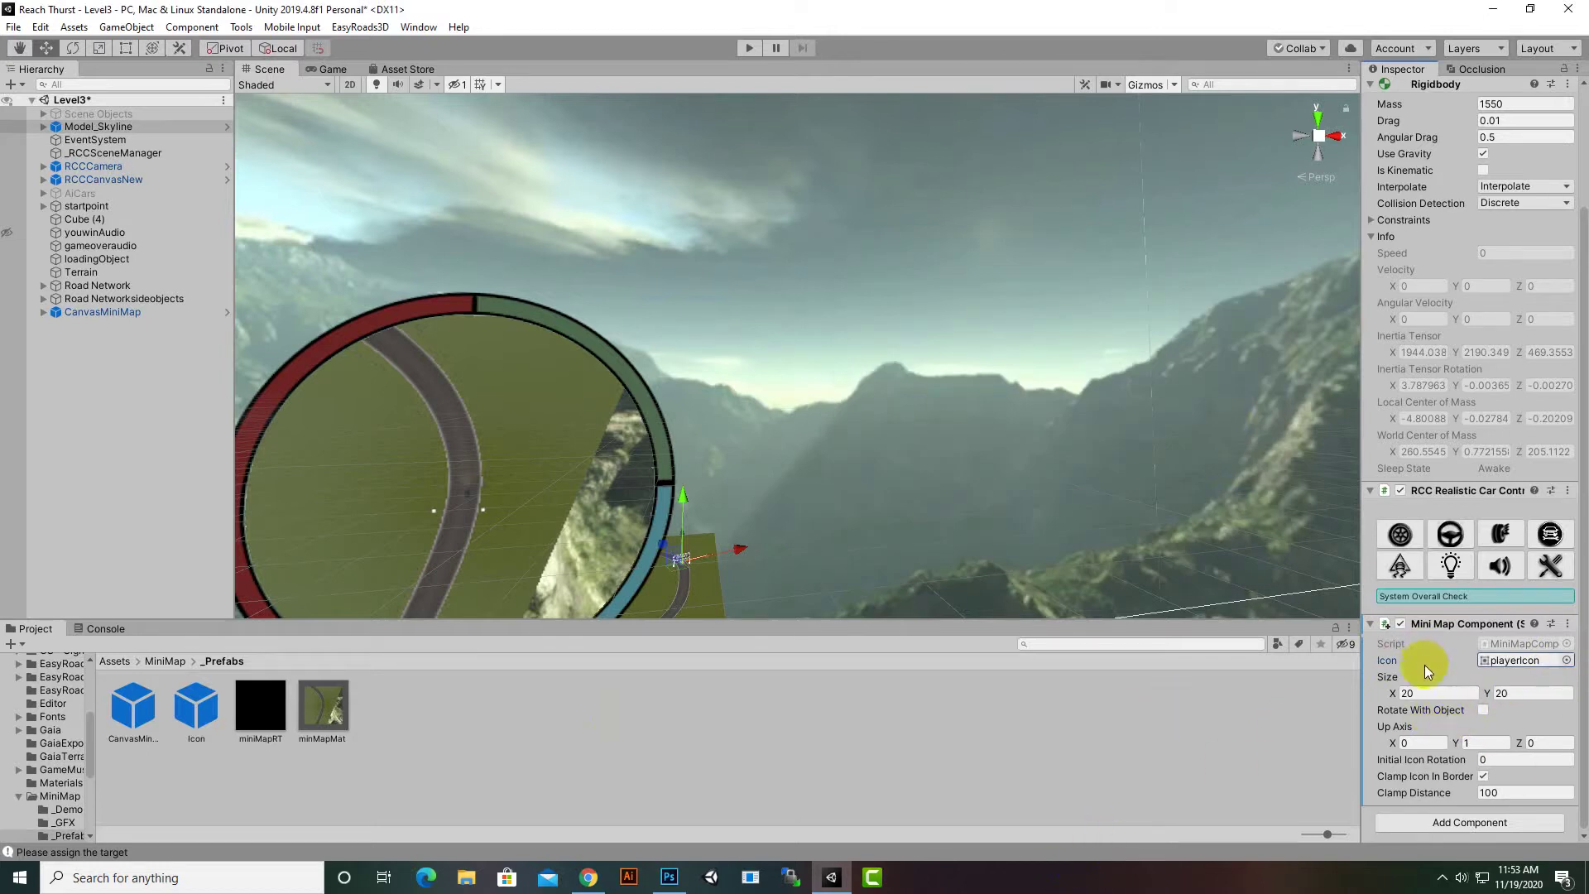
# Check the icon Size width, then select CanvasMiniMap to show its Mini Map Controller
pyautogui.click(1436, 693)
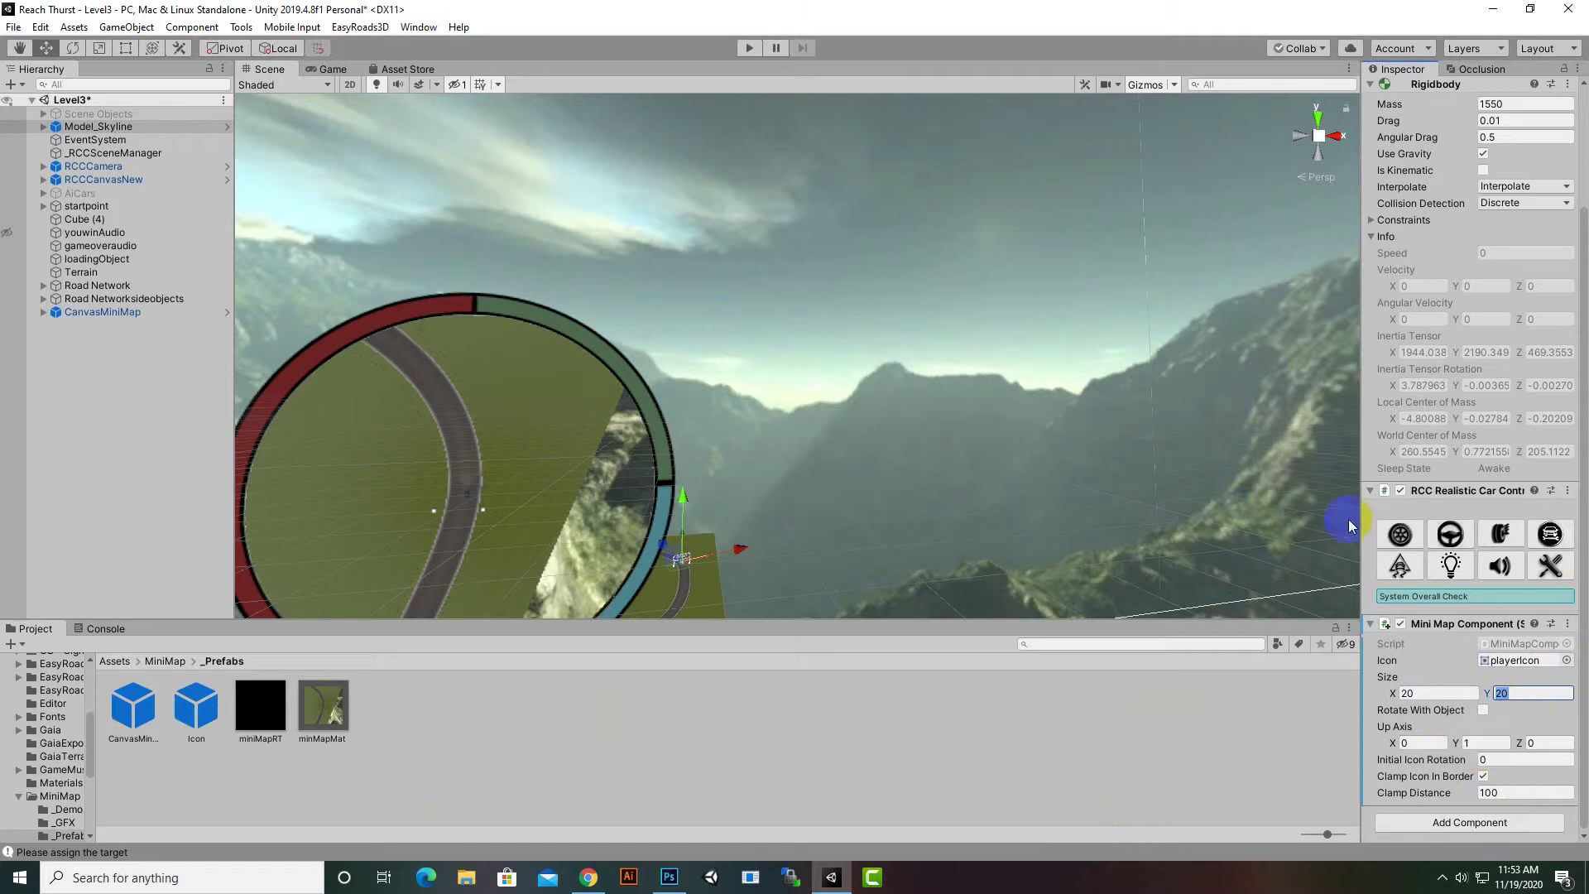
pyautogui.click(122, 310)
pyautogui.scroll(-3, 1413, 684)
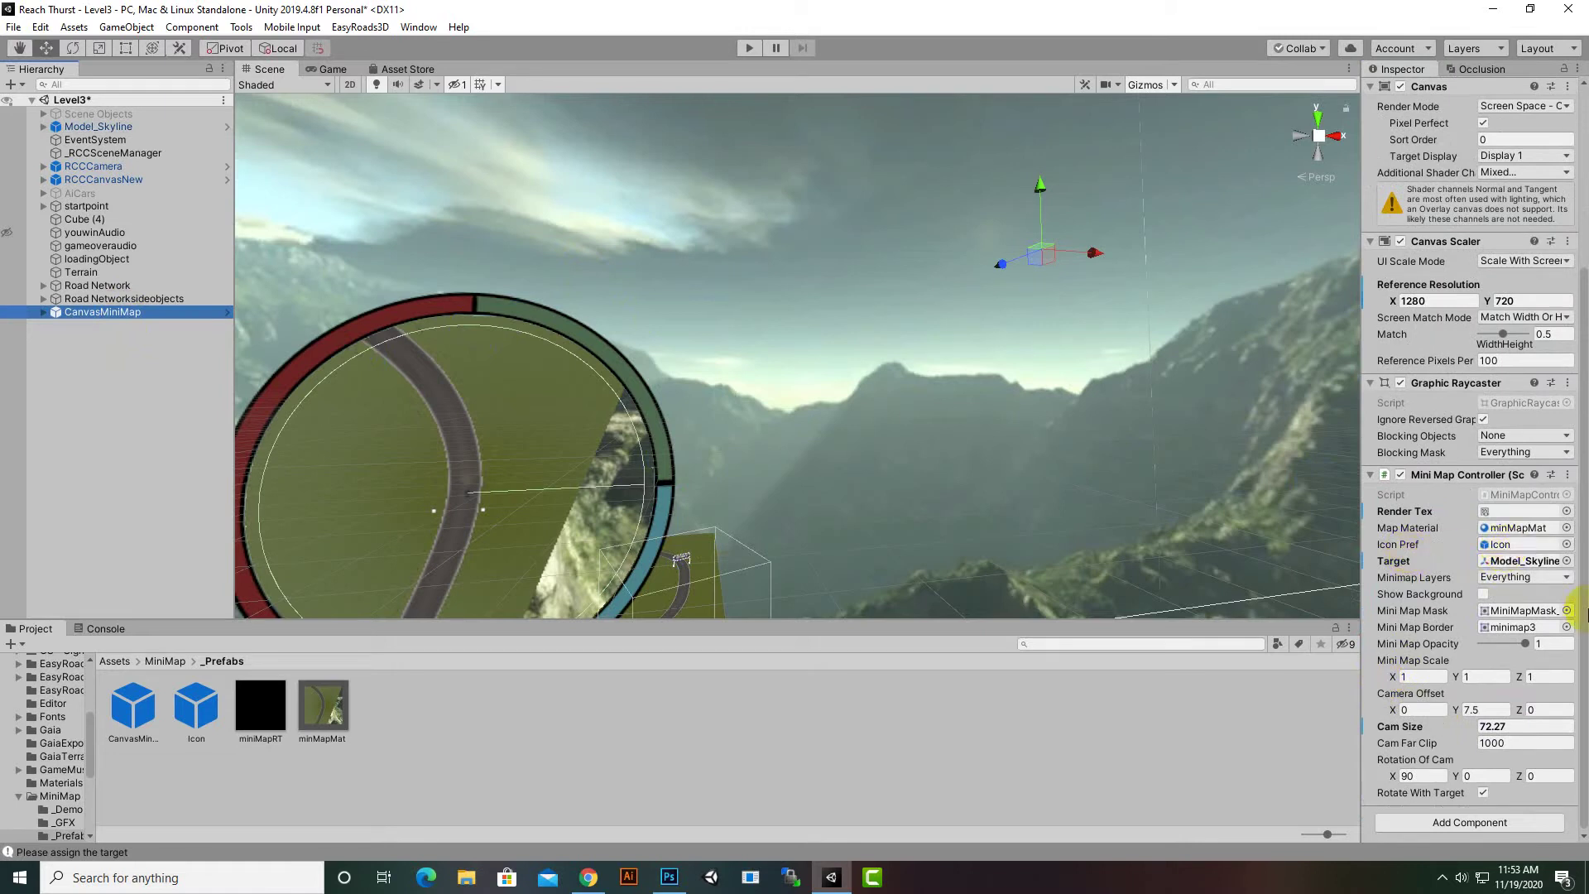
# Enter Play mode and focus the Game view so the race runs with the minimap visible
pyautogui.scroll(3, 1467, 736)
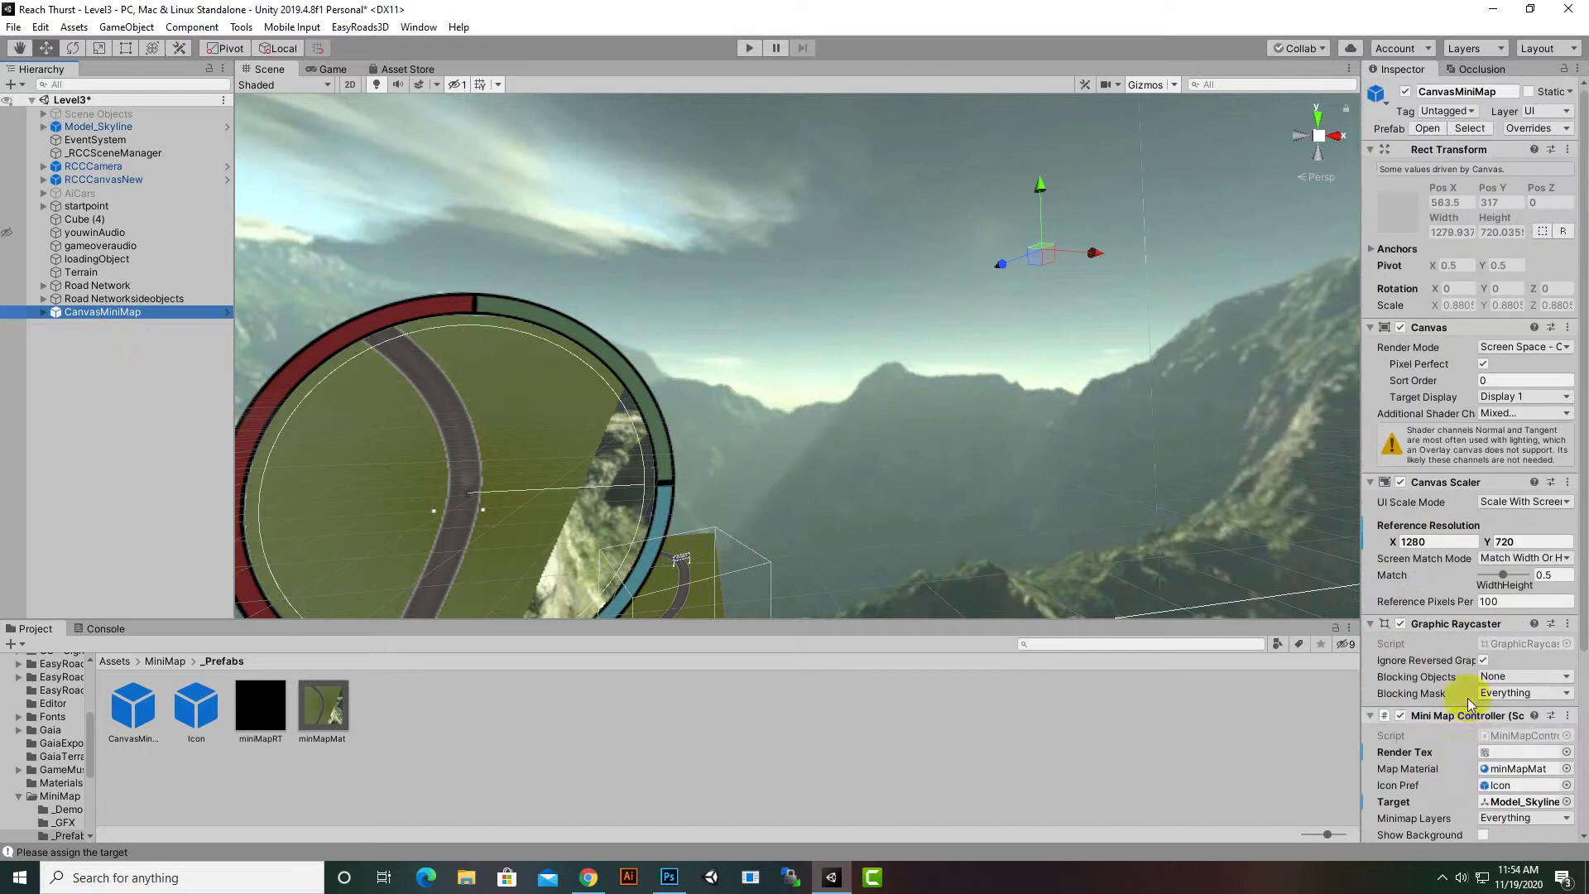
pyautogui.click(750, 48)
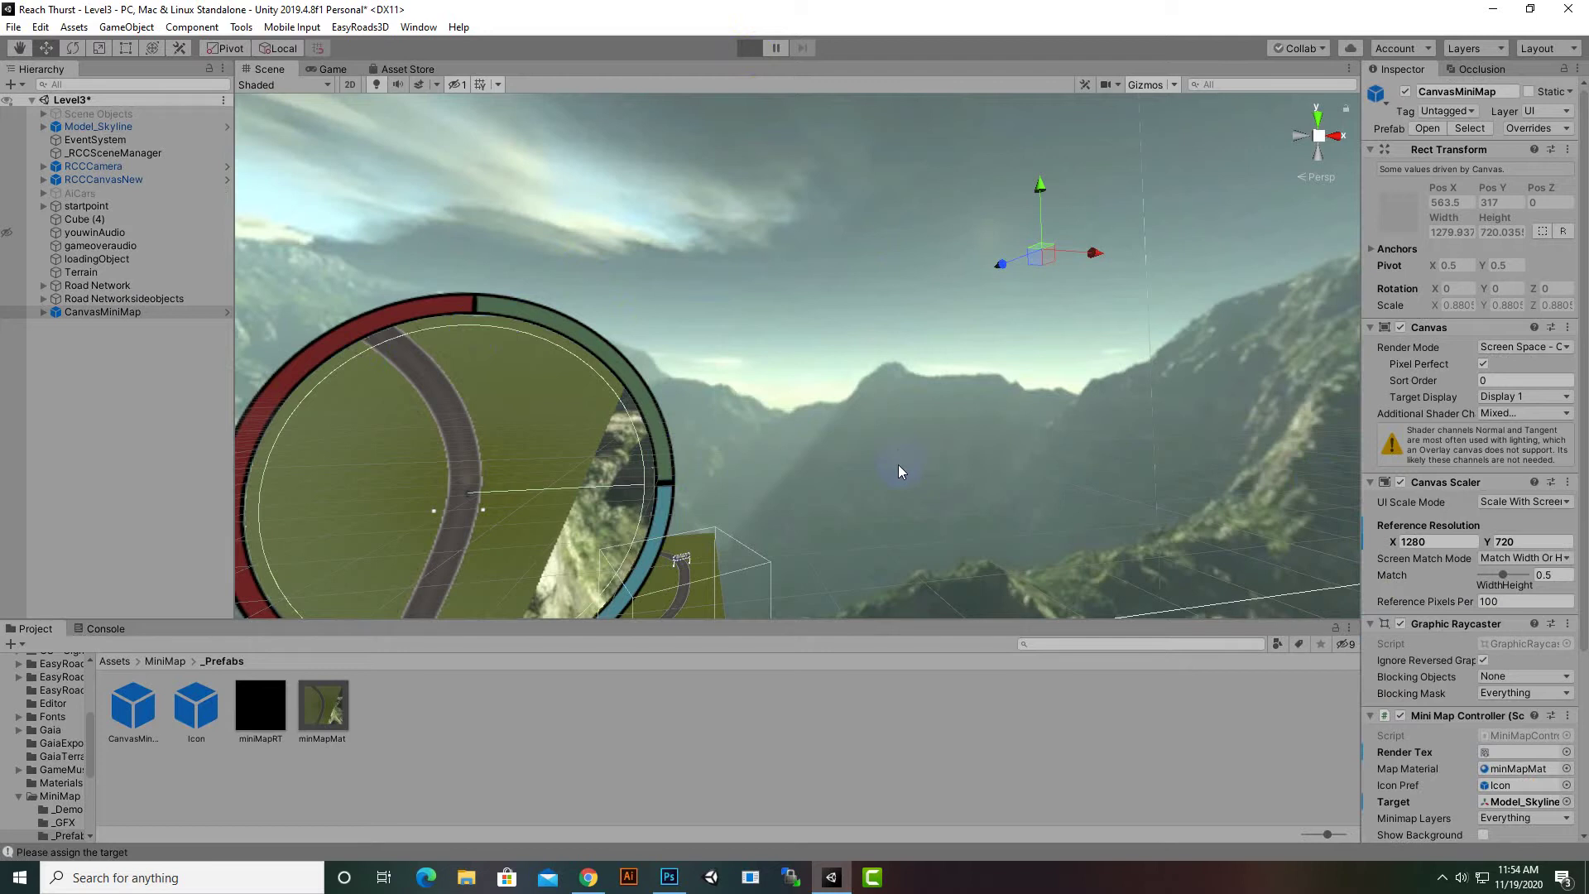
pyautogui.click(901, 470)
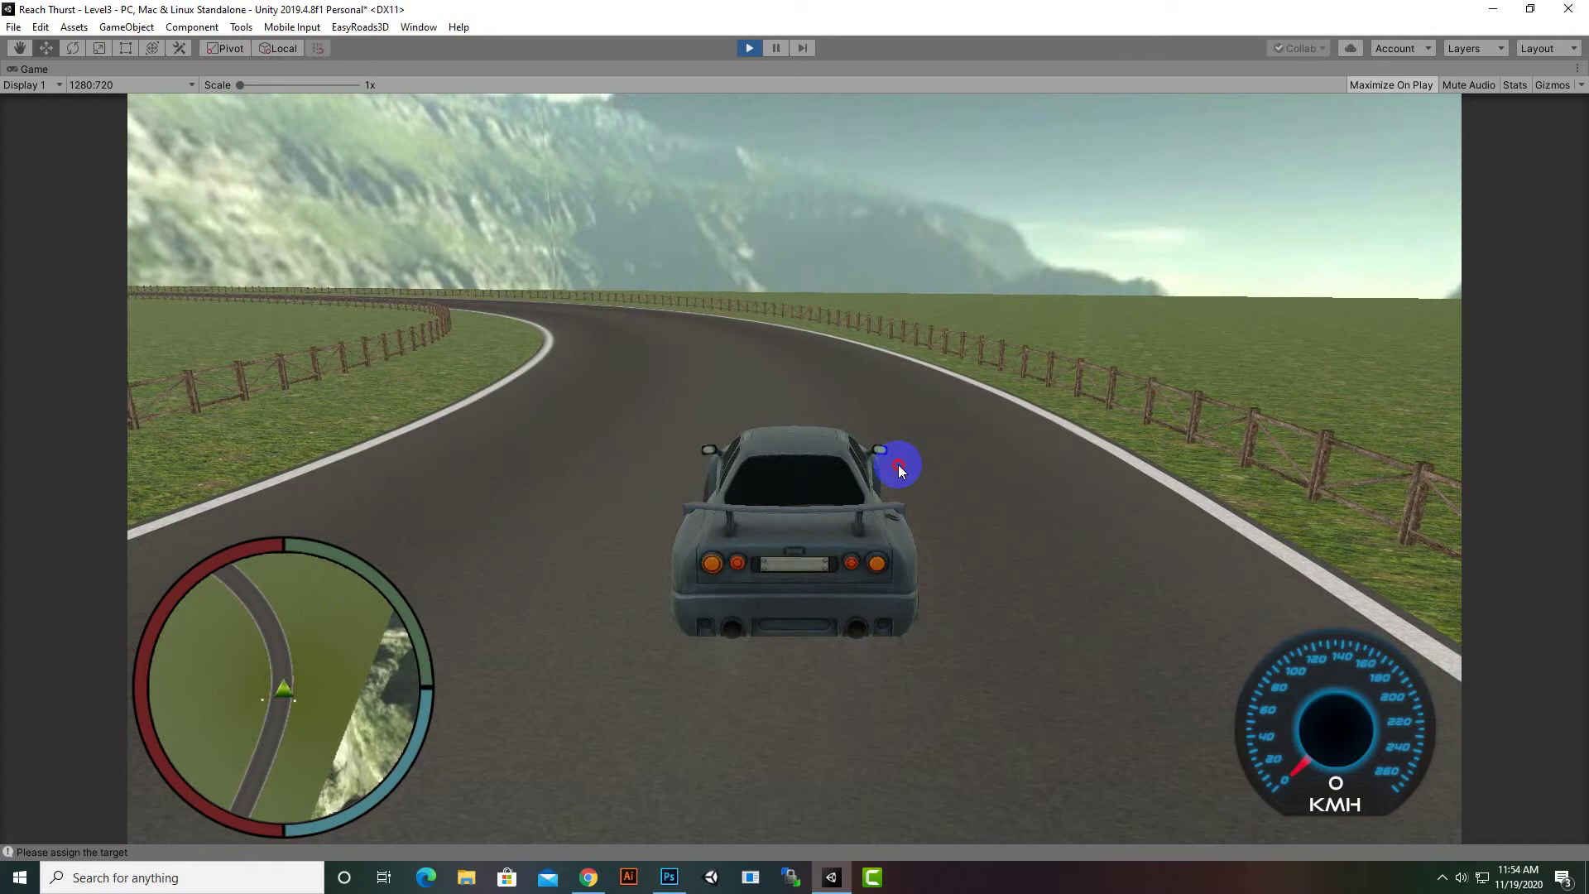
# Drive the car along the curving road with the arrow keys, then exit Play mode
pyautogui.press('Down')
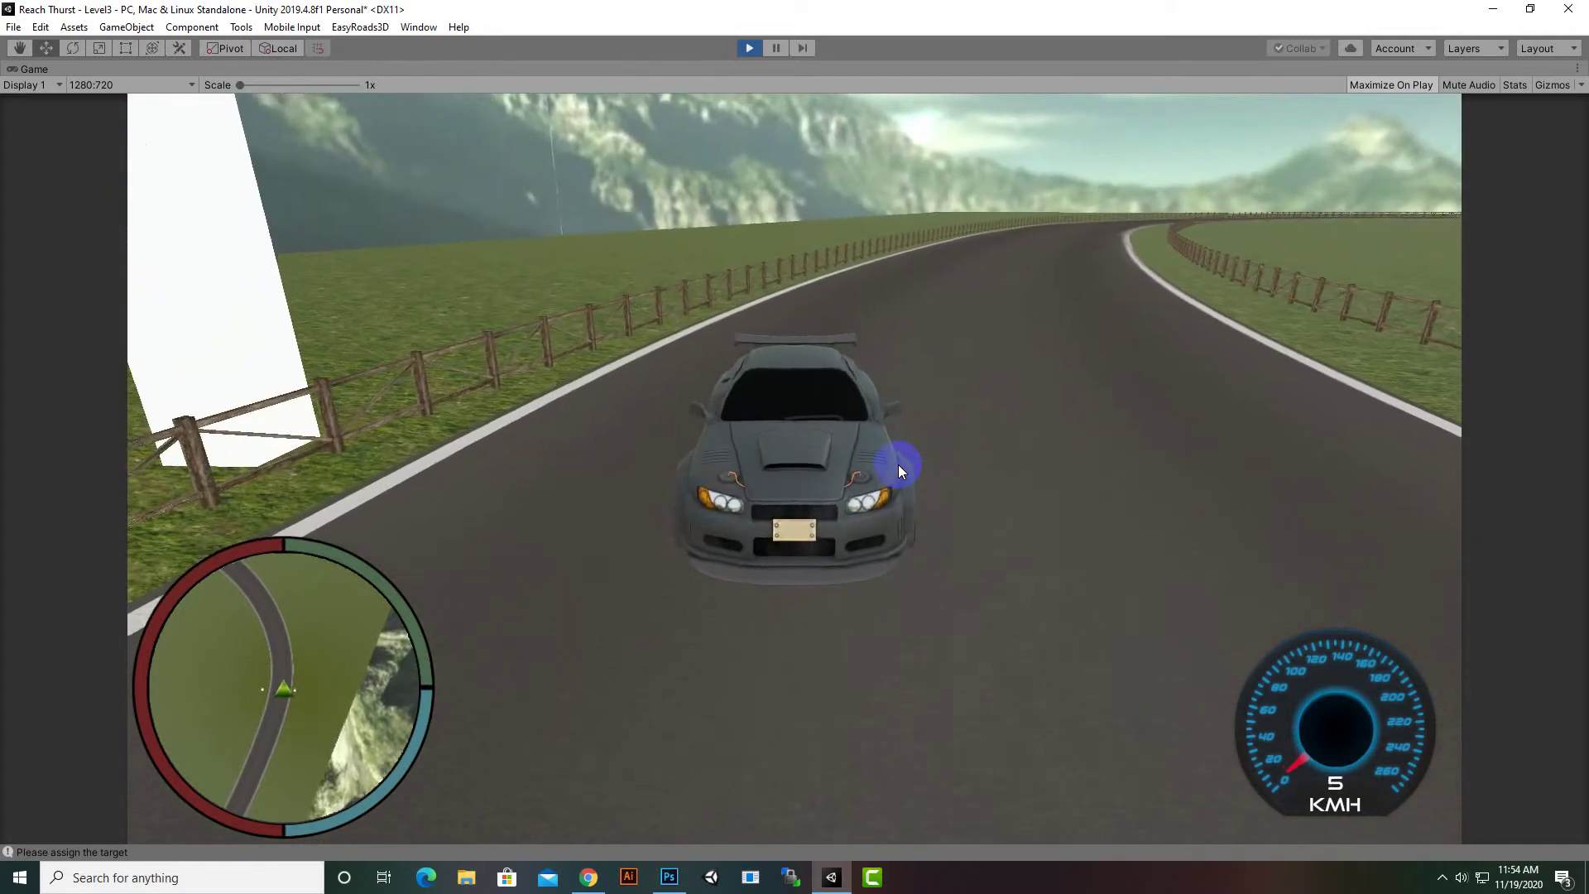
pyautogui.press('Up')
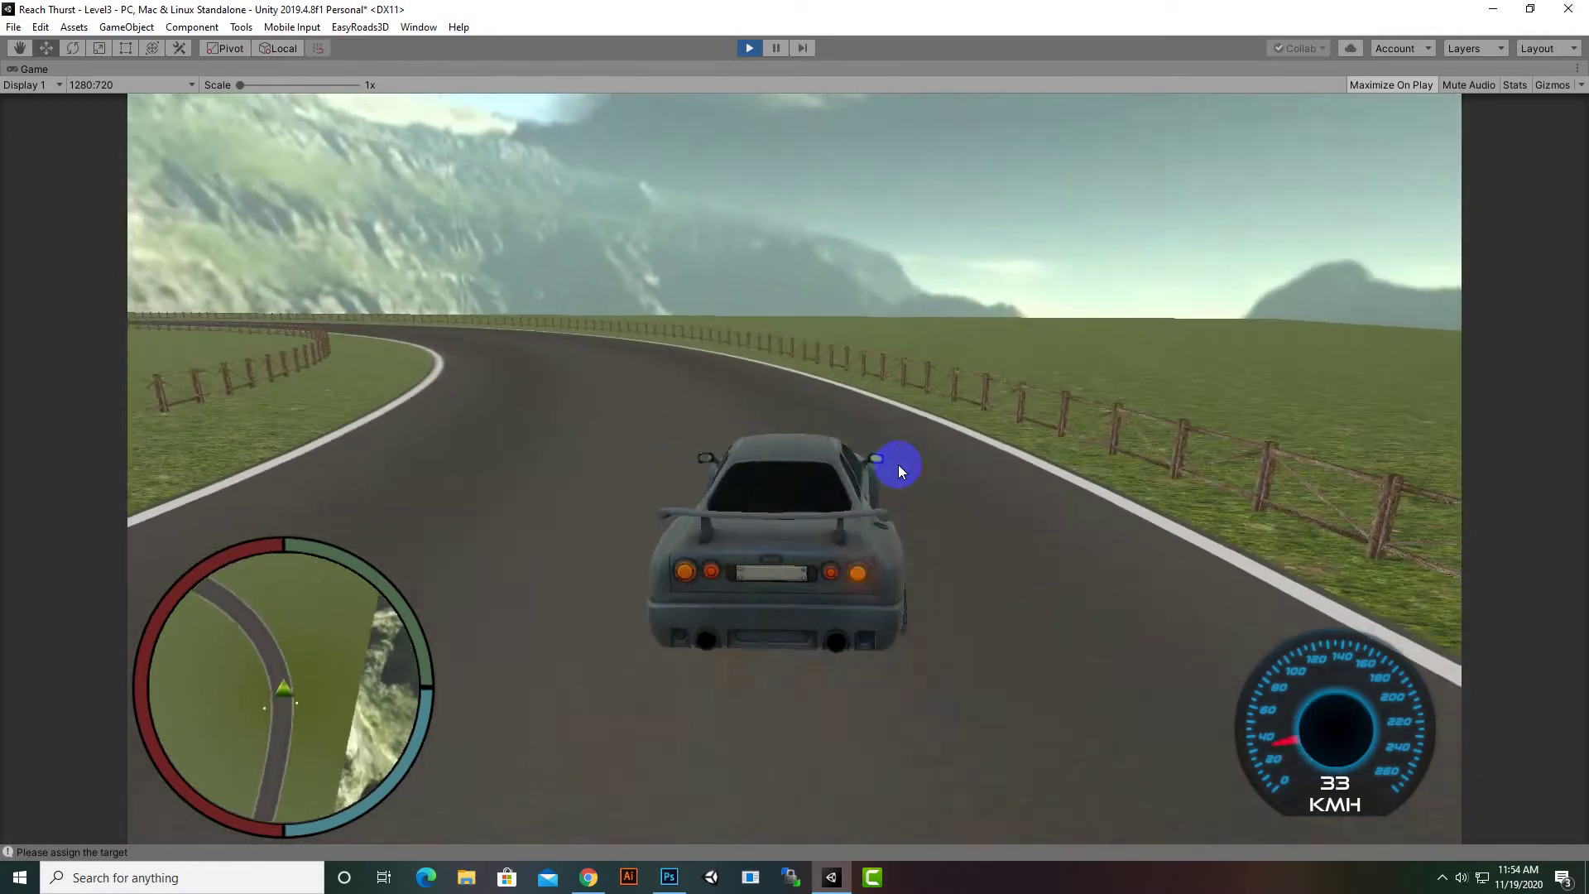
pyautogui.press('Left')
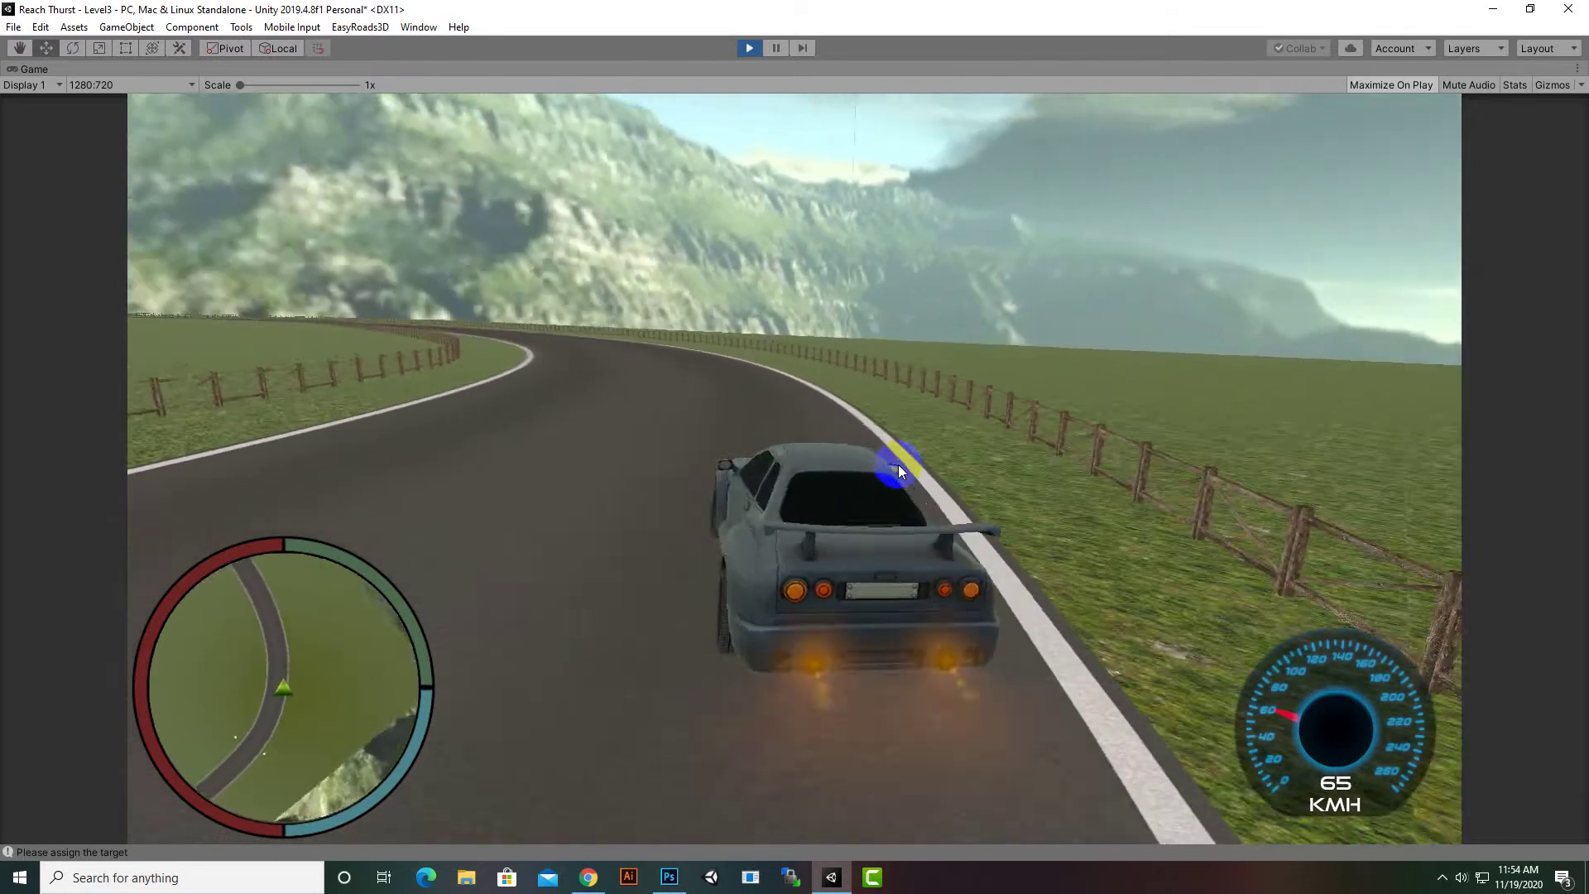
pyautogui.press('Up')
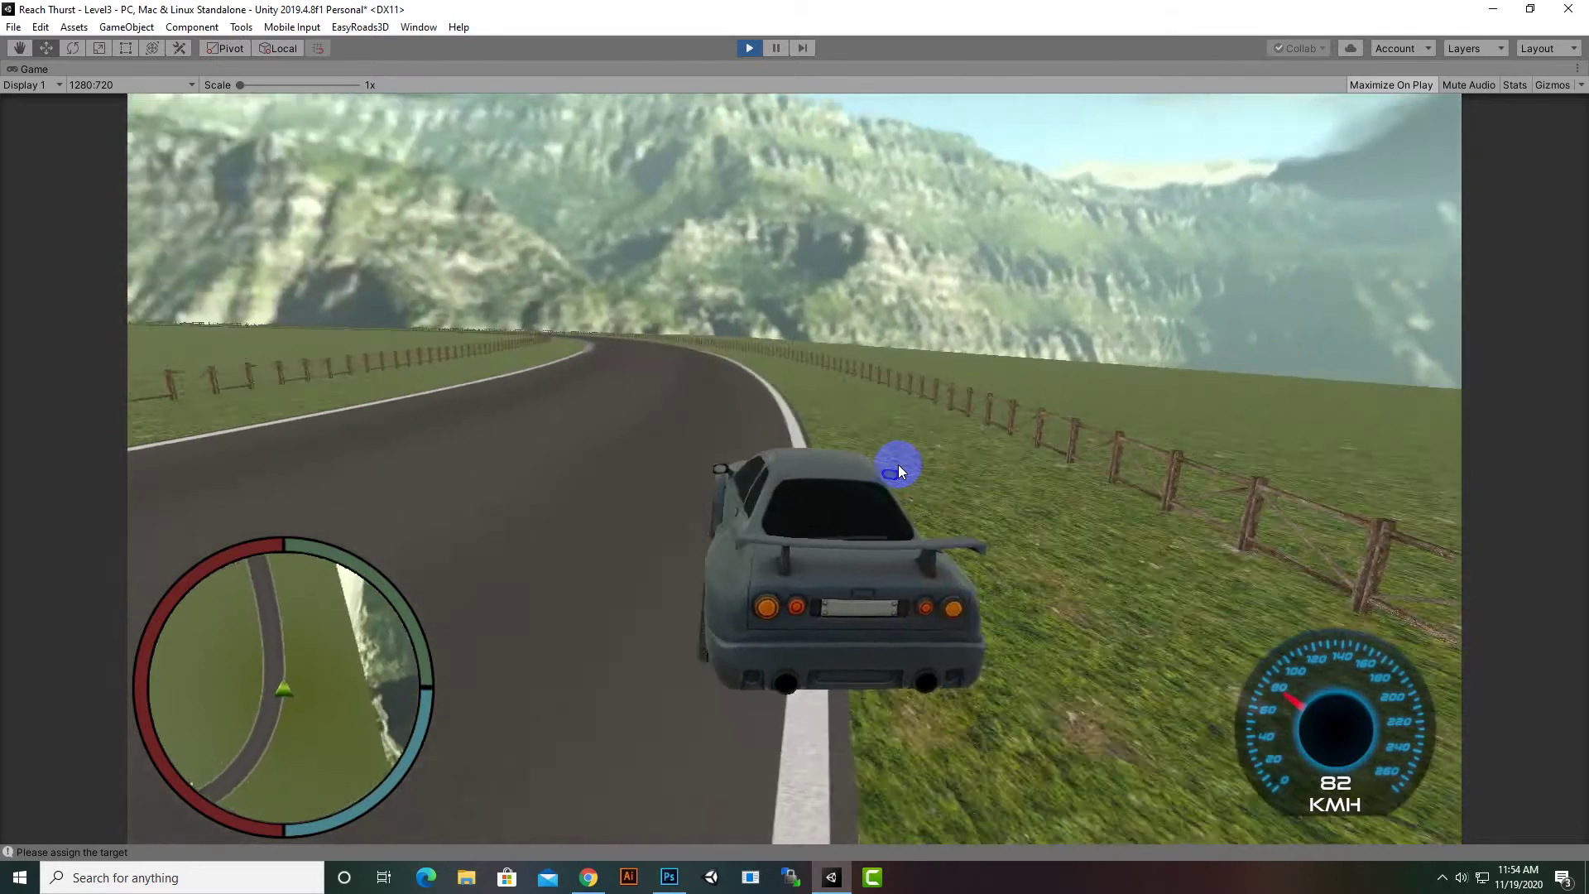
pyautogui.press('Left')
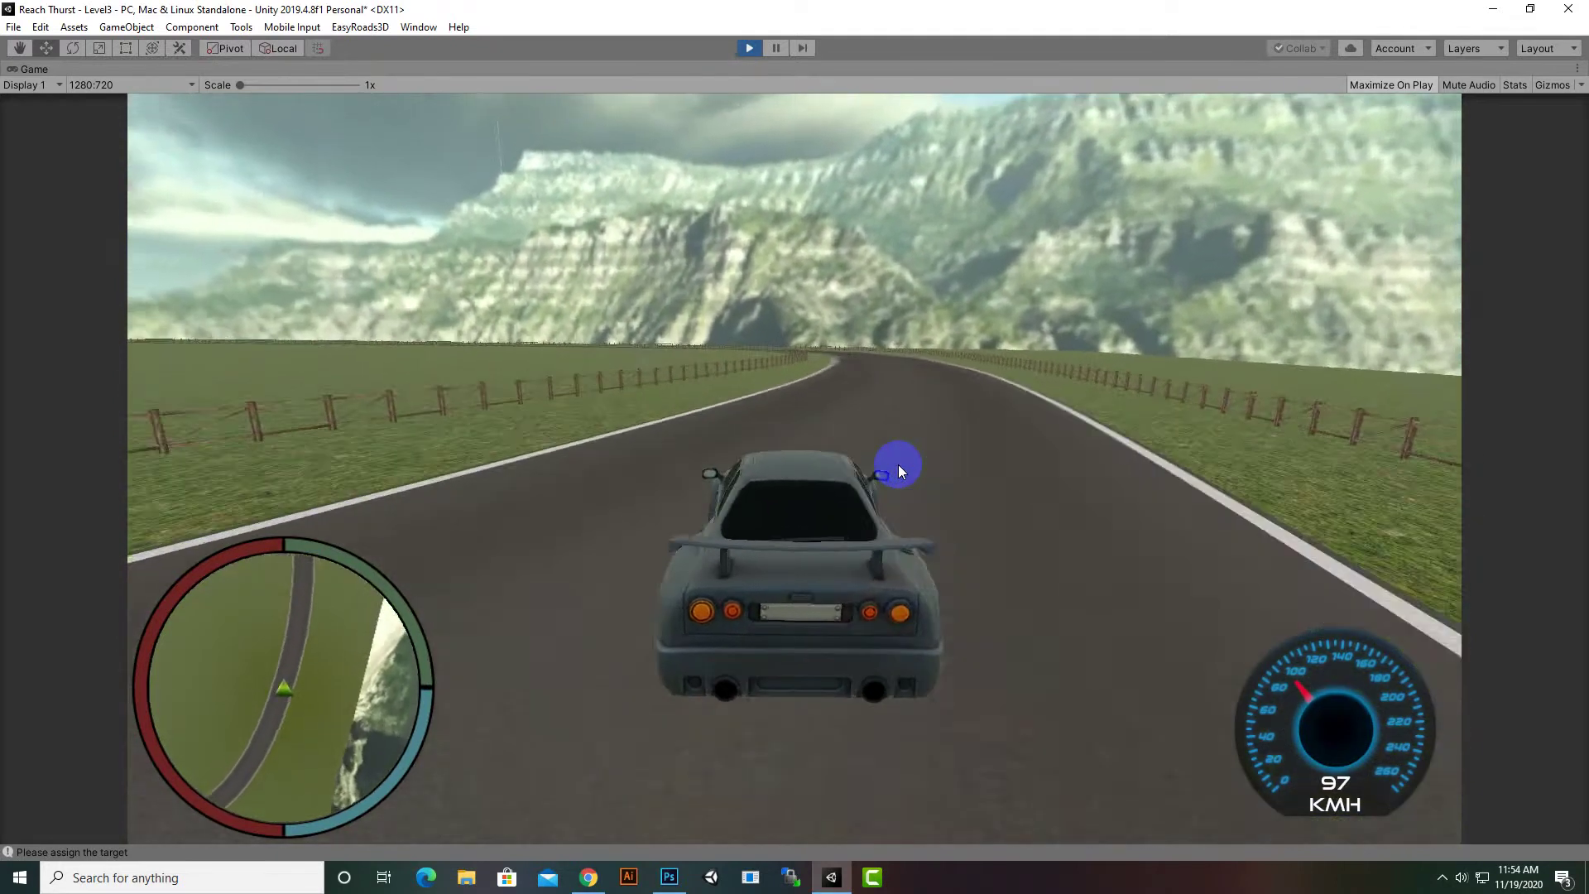
pyautogui.press('Up')
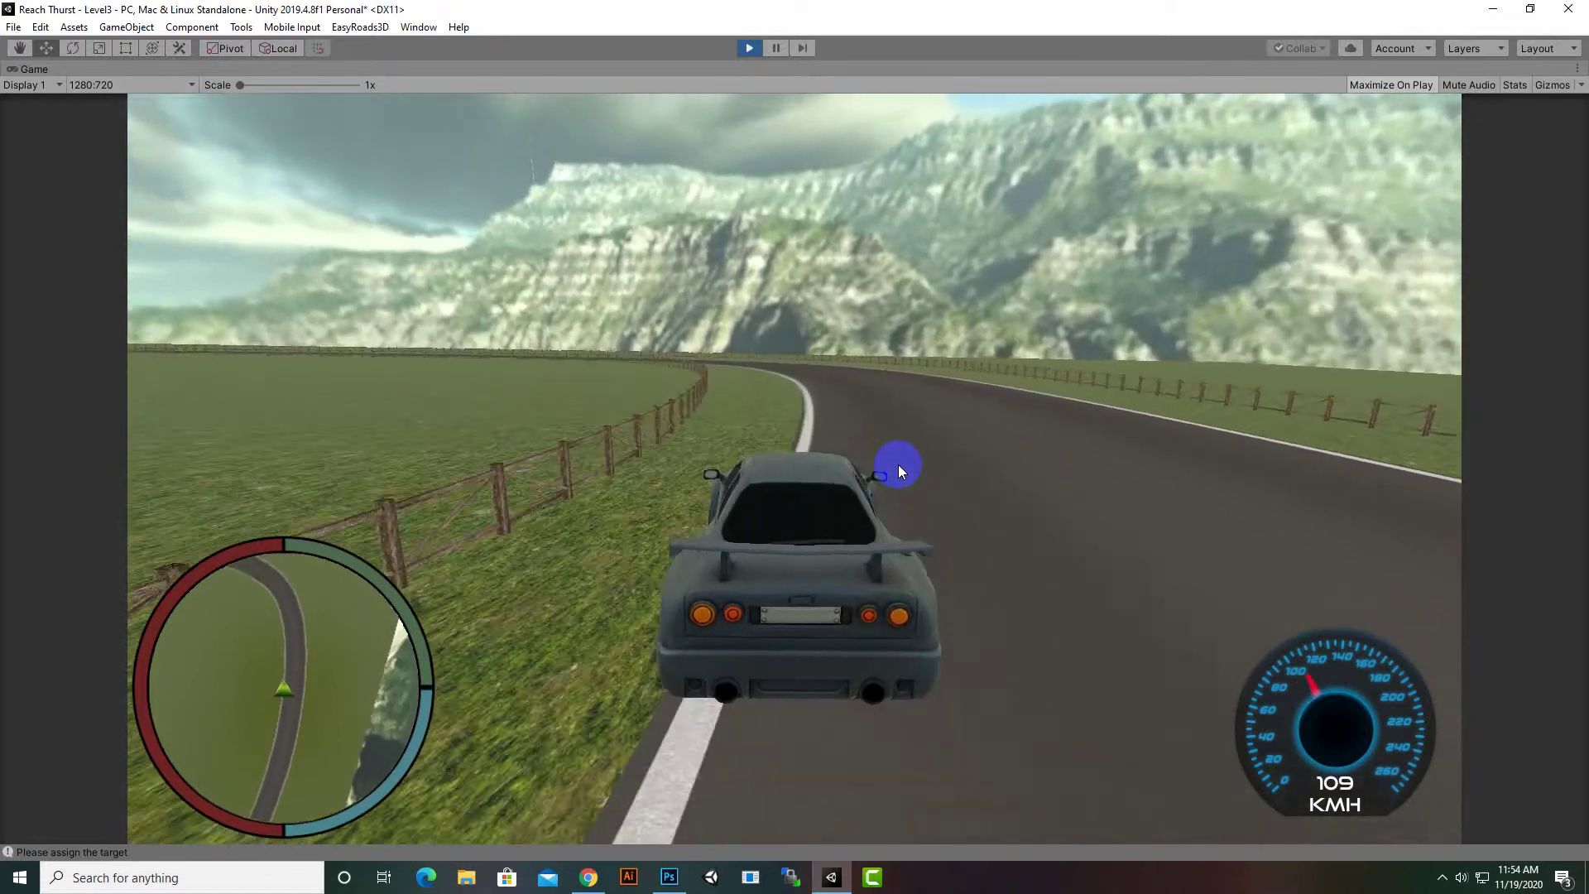
pyautogui.press('Up')
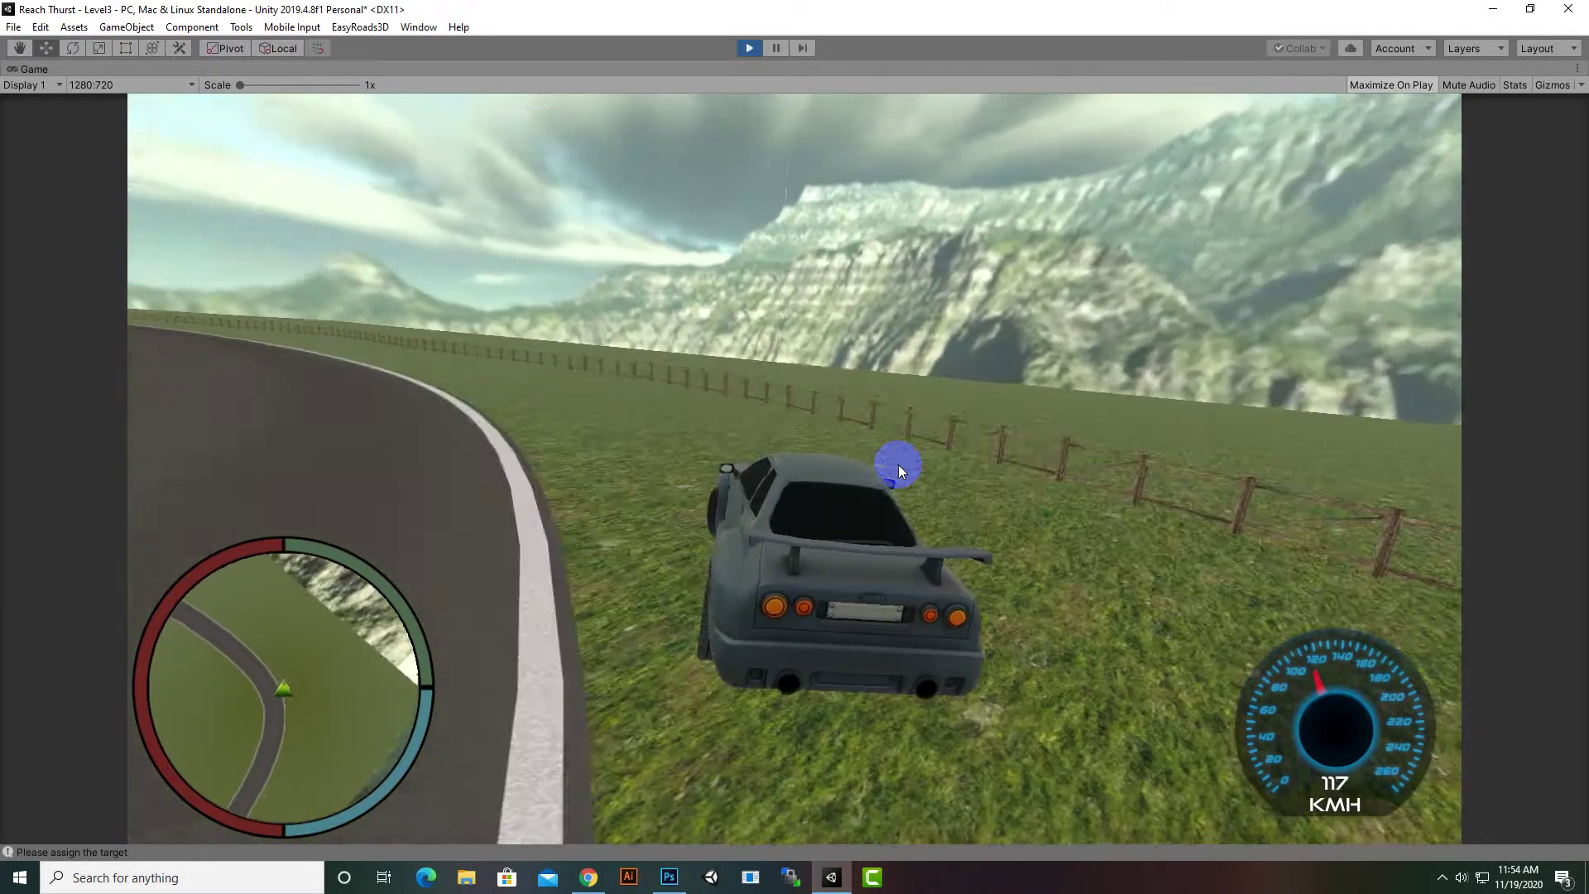
pyautogui.press('Left')
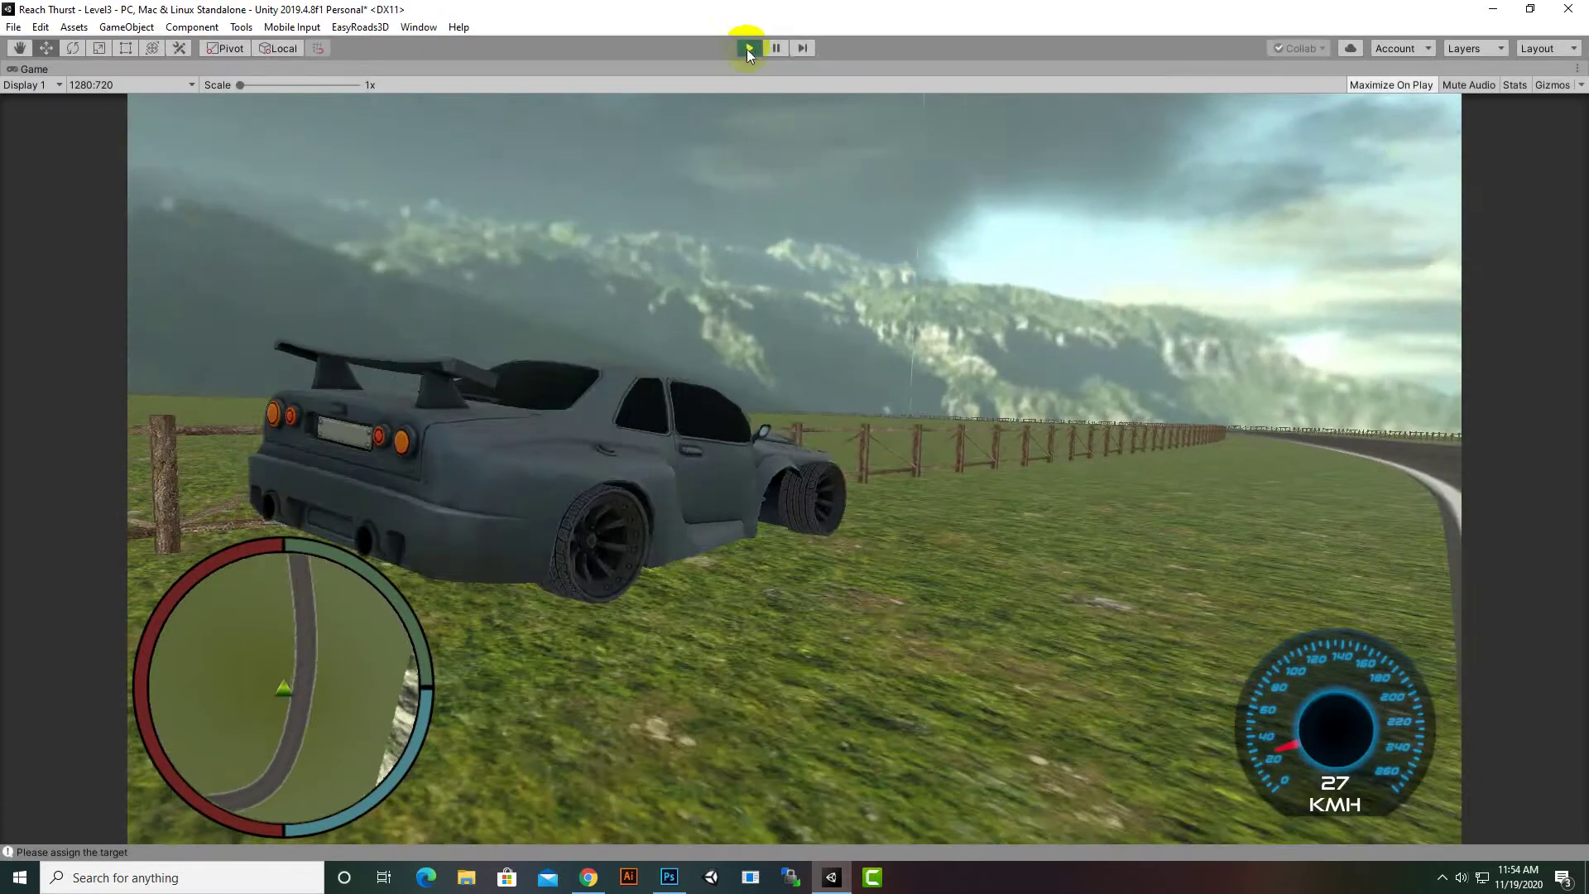
pyautogui.click(749, 50)
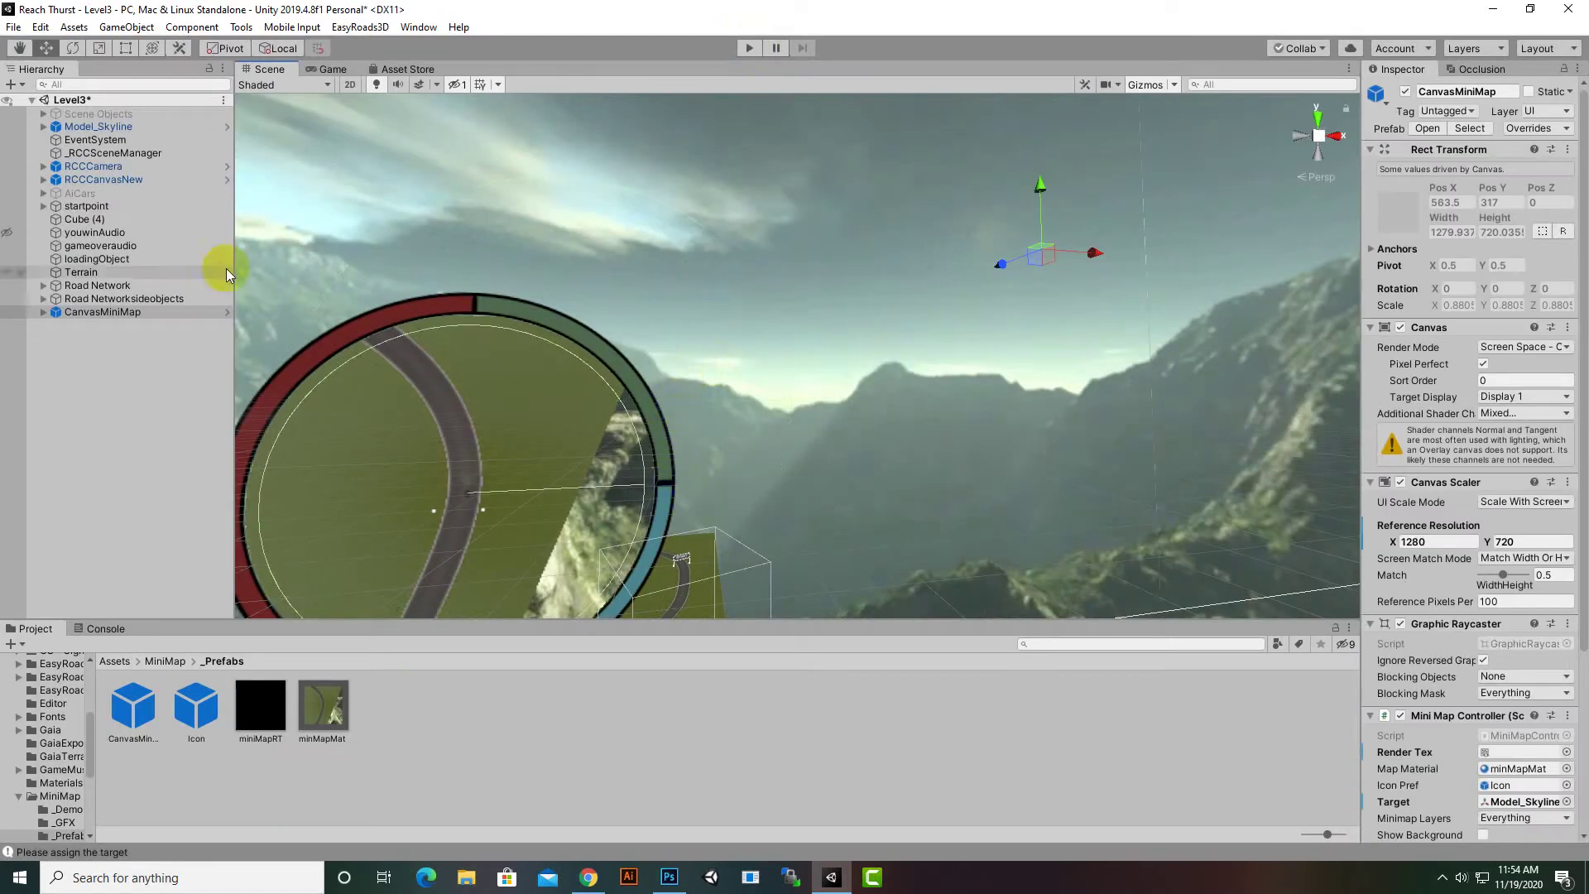
# Select CanvasMiniMap and zoom out the Scene view to centre the minimap and speedometer
pyautogui.click(103, 312)
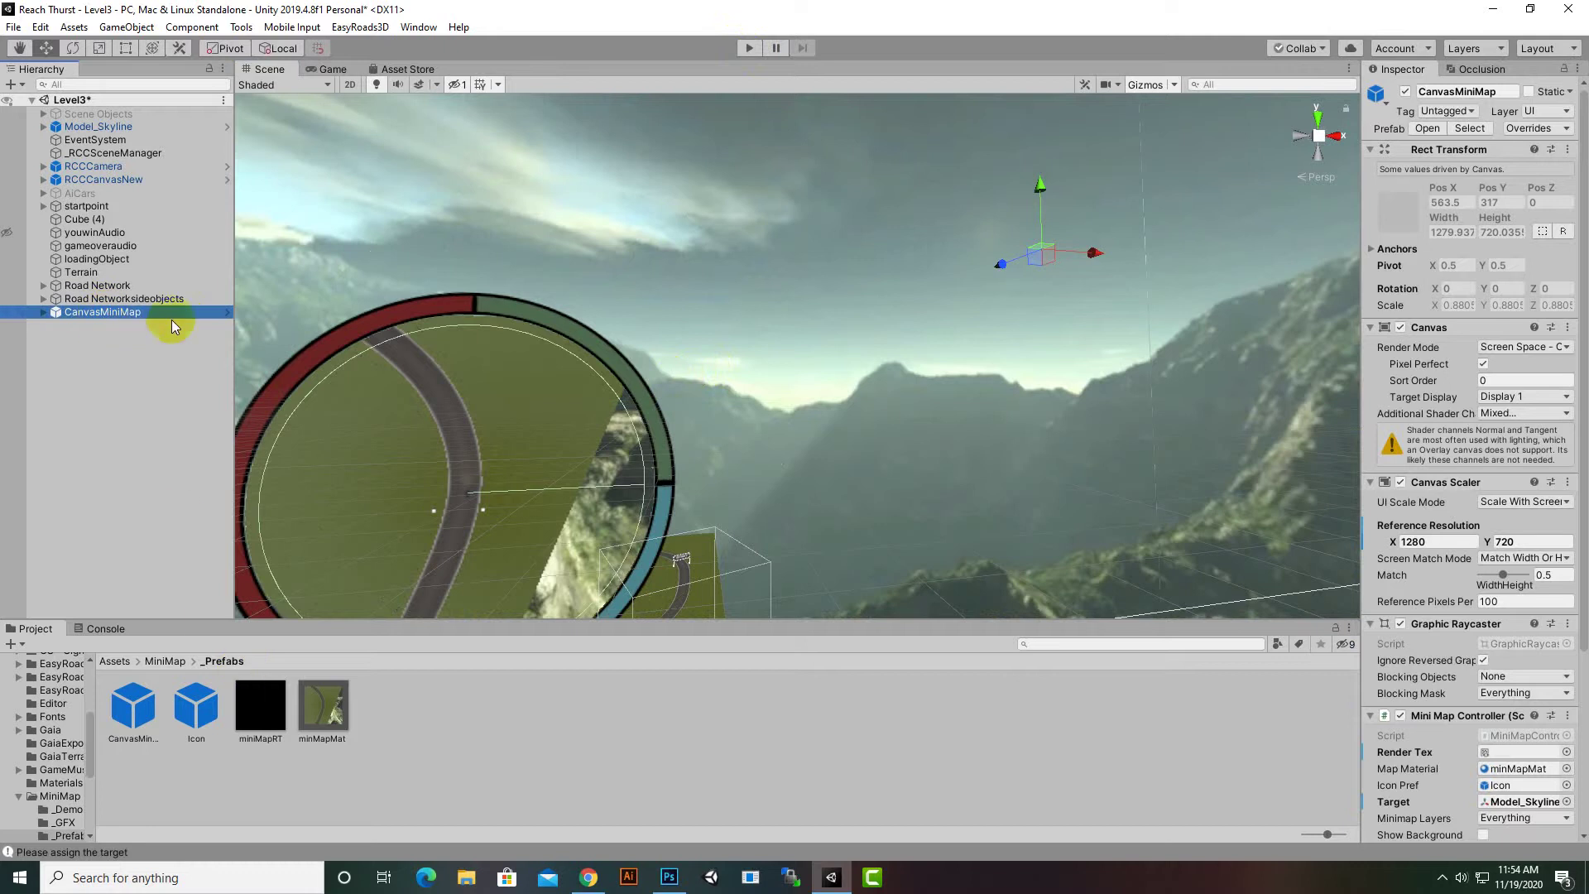
pyautogui.scroll(-5, 1496, 631)
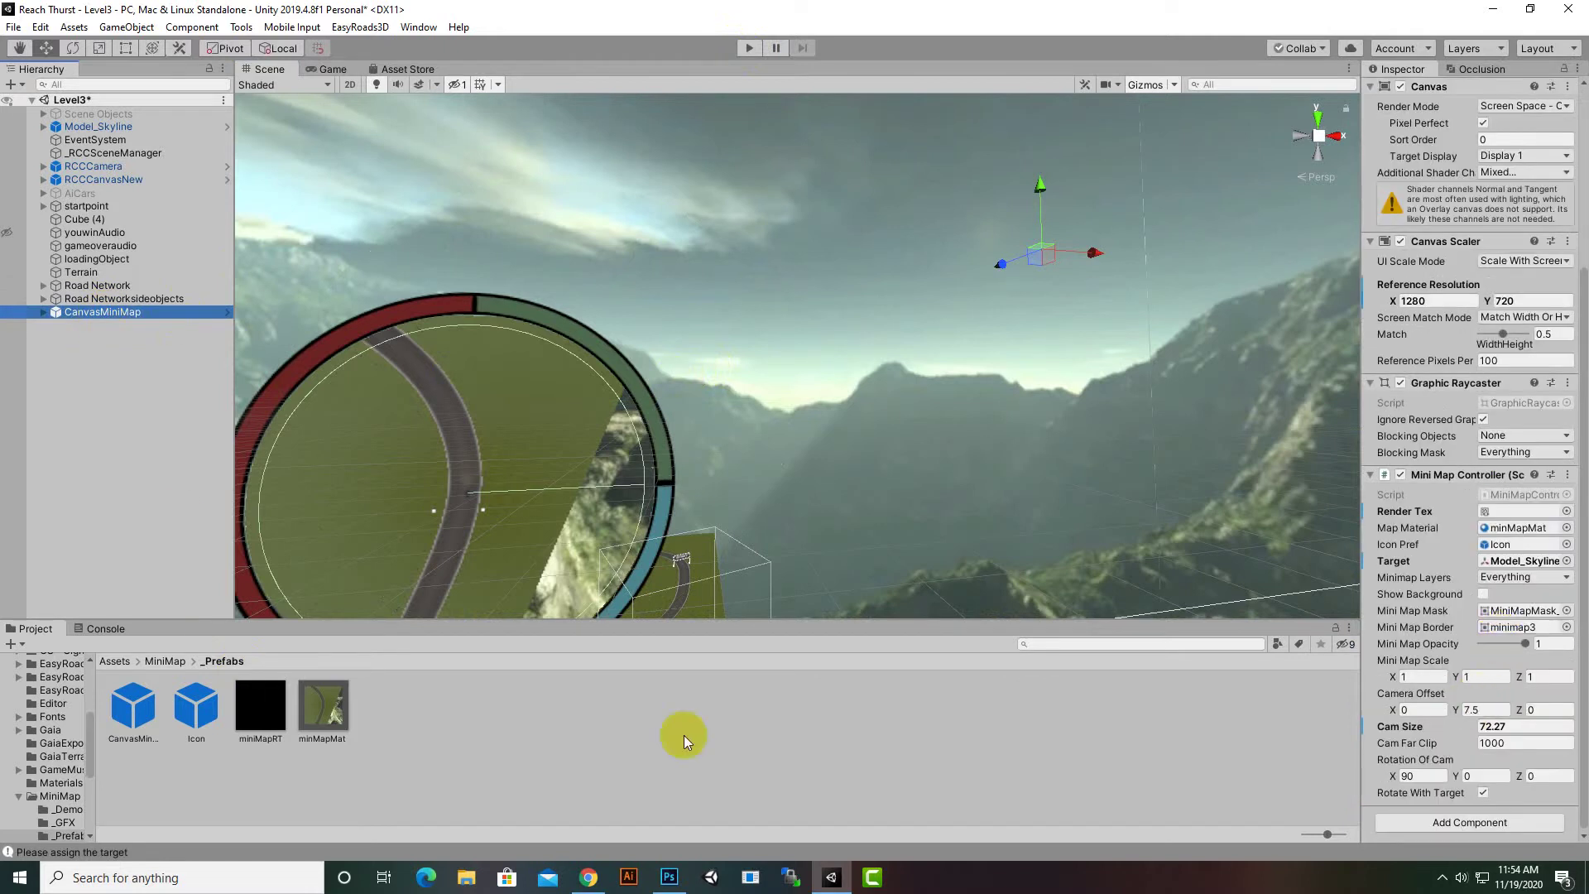
pyautogui.scroll(-2, 952, 505)
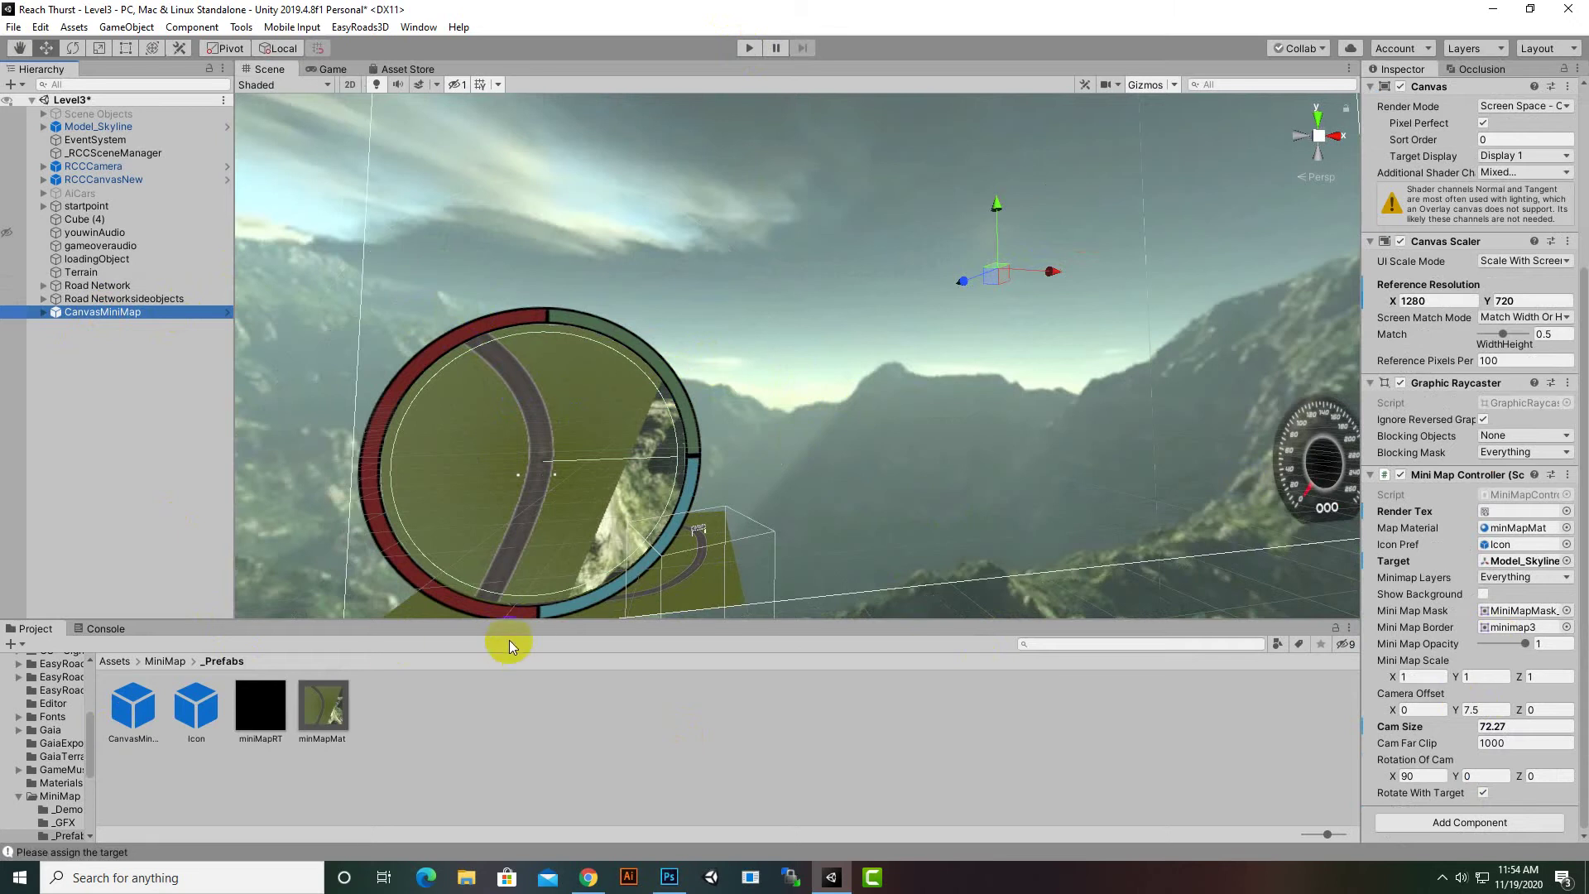
pyautogui.scroll(-2, 1026, 332)
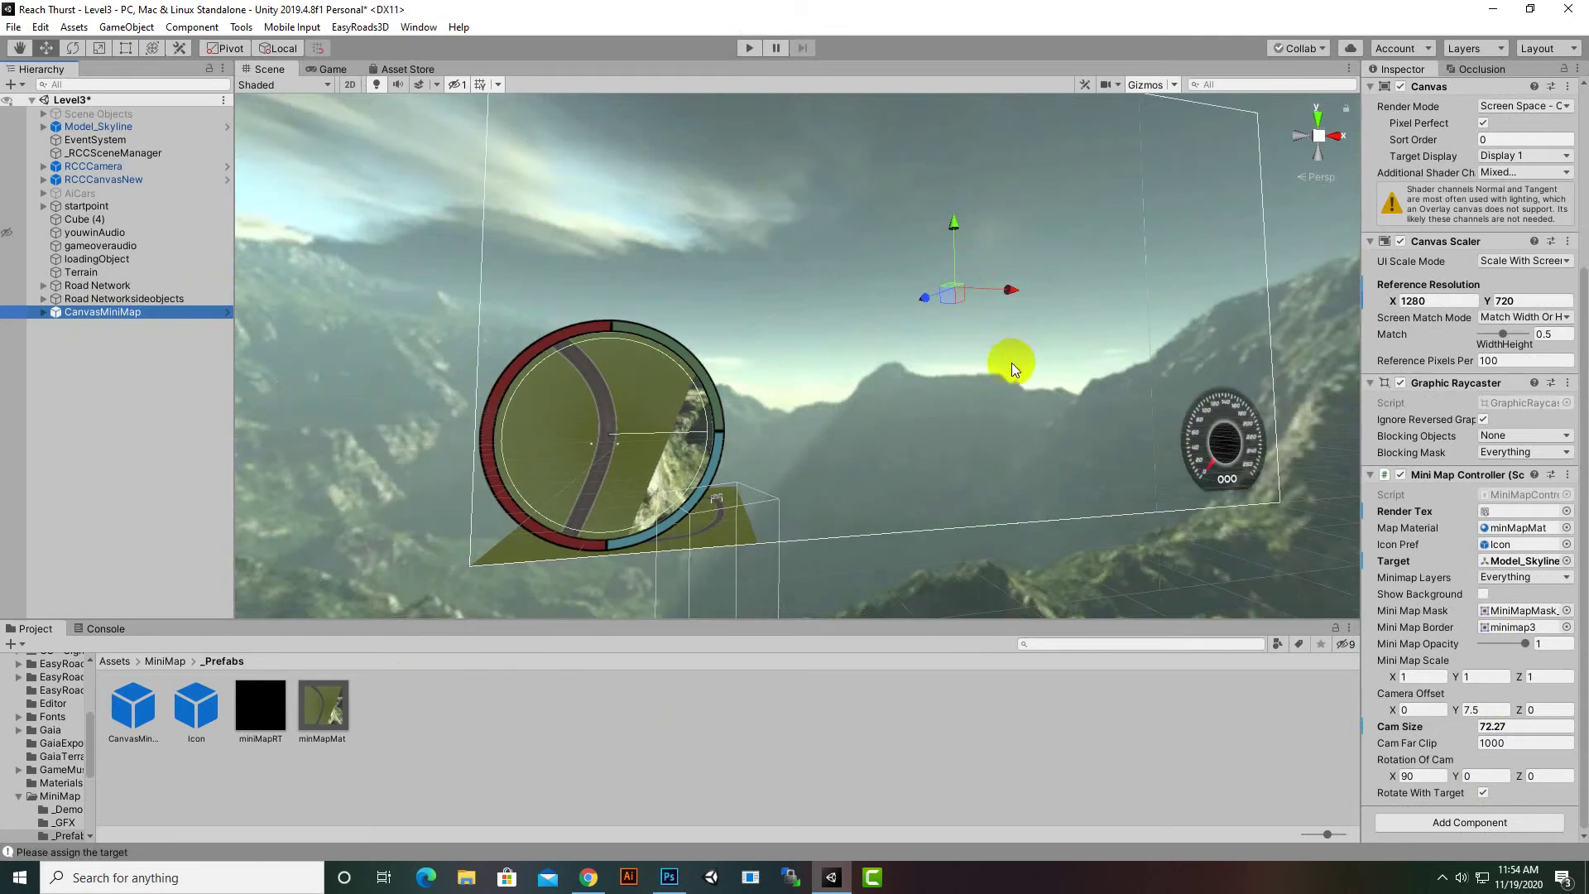
pyautogui.scroll(-3, 1001, 452)
pyautogui.moveTo(1175, 469); pyautogui.dragTo(1110, 452, button='middle')
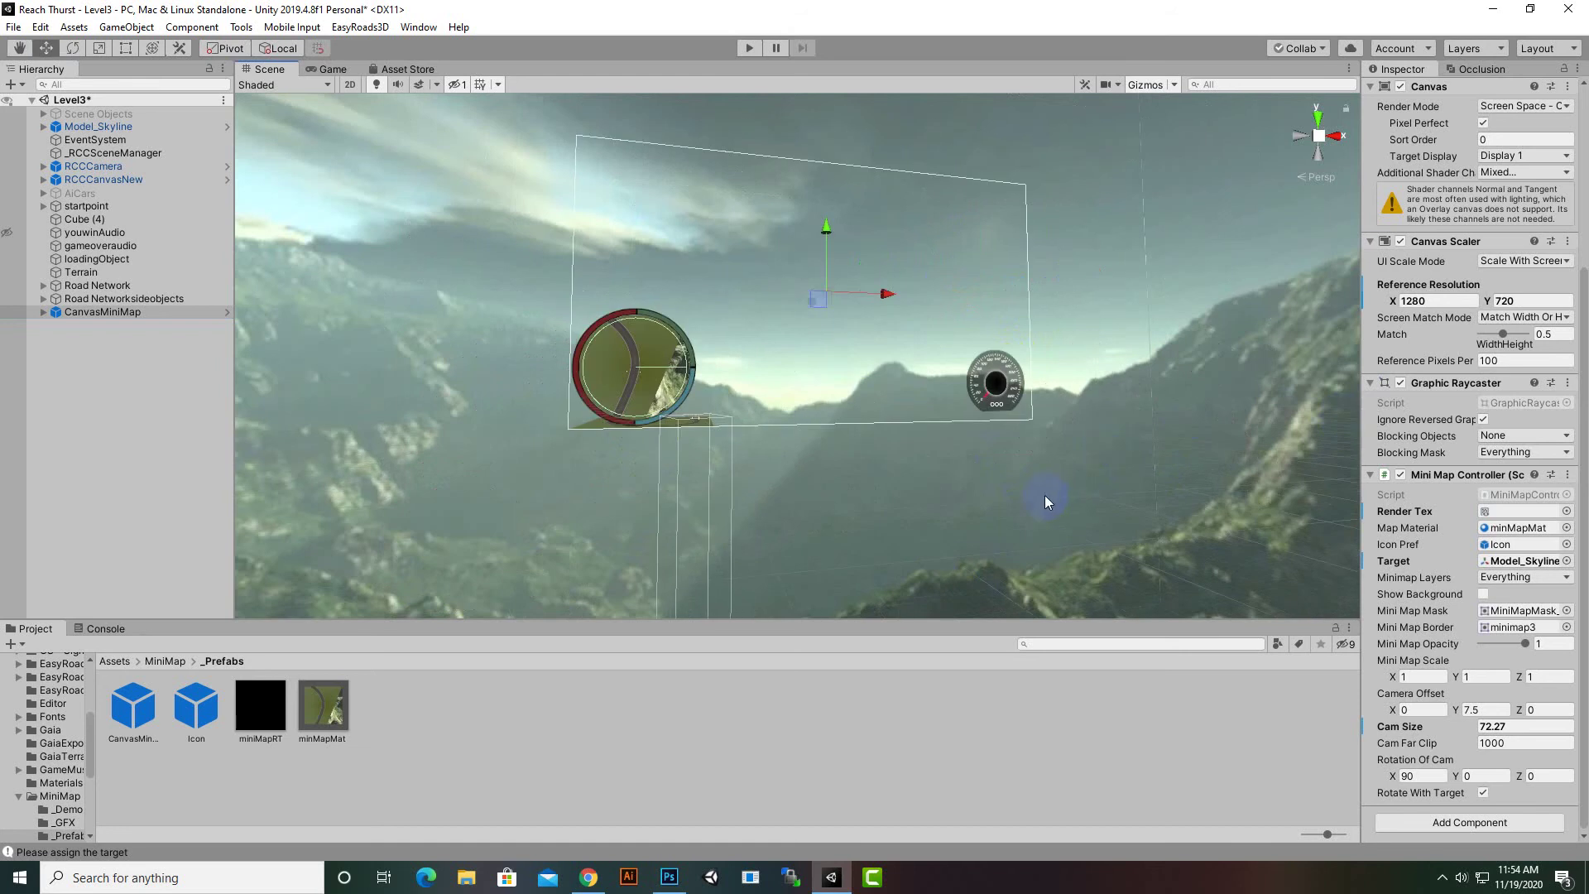